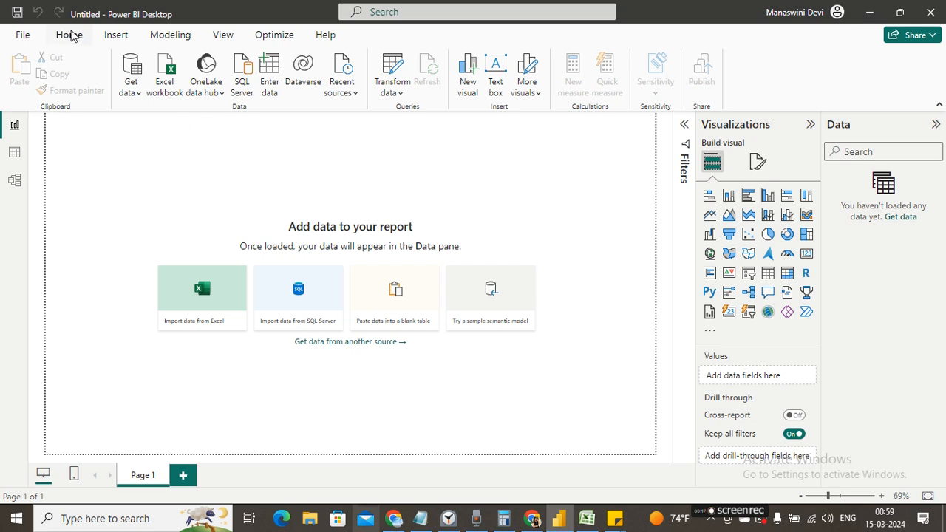
# Look over the Insert commands, the empty Report and Table views, and the list of common data sources.
pyautogui.click(119, 37)
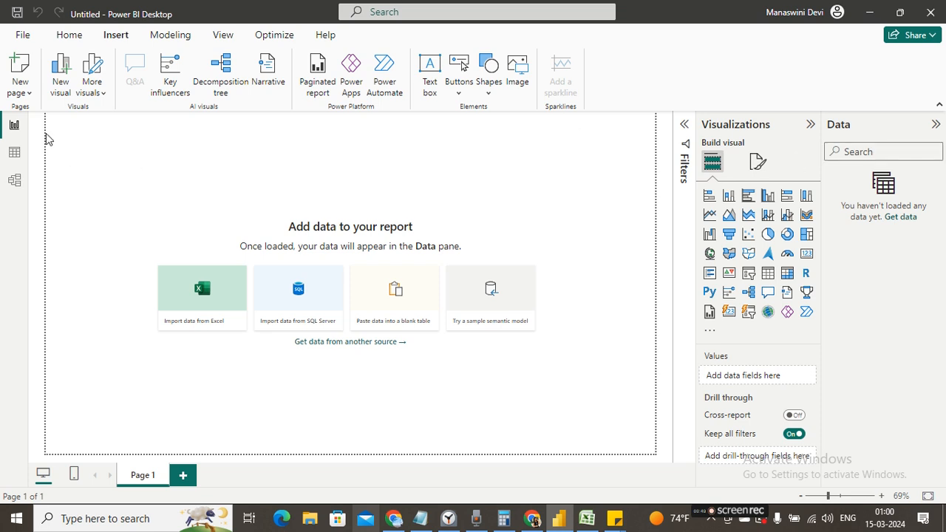
pyautogui.click(14, 152)
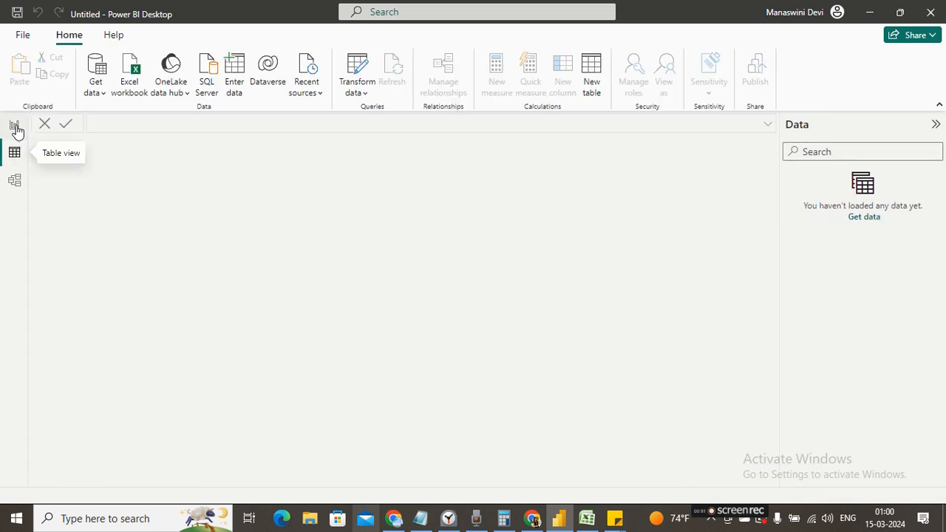
pyautogui.click(15, 127)
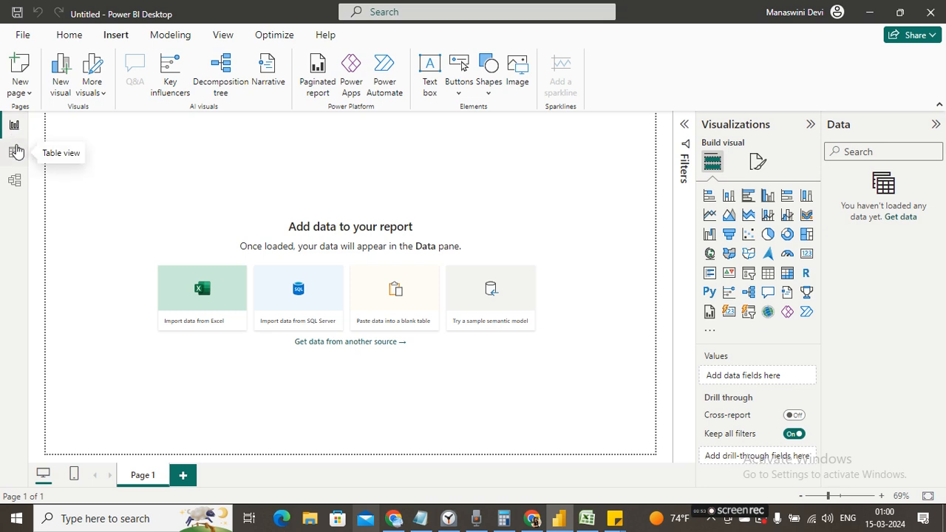
pyautogui.click(15, 153)
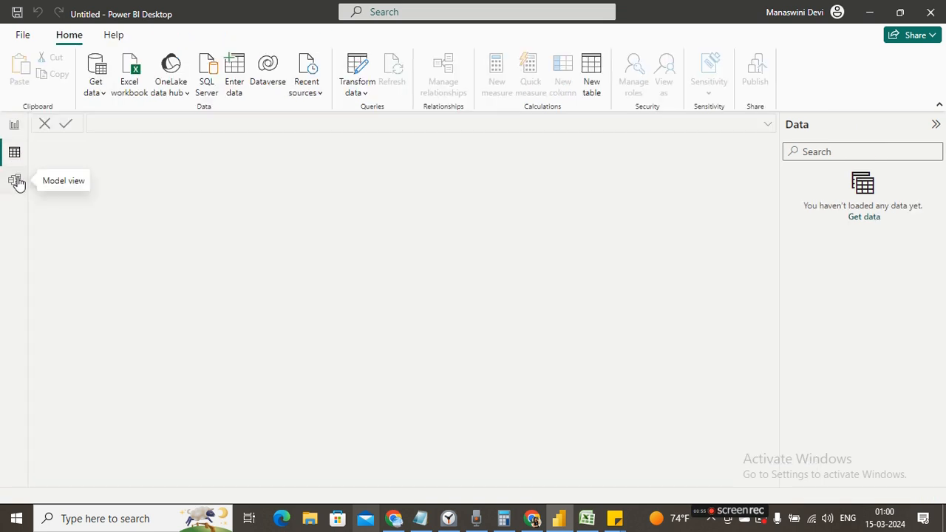
pyautogui.click(15, 126)
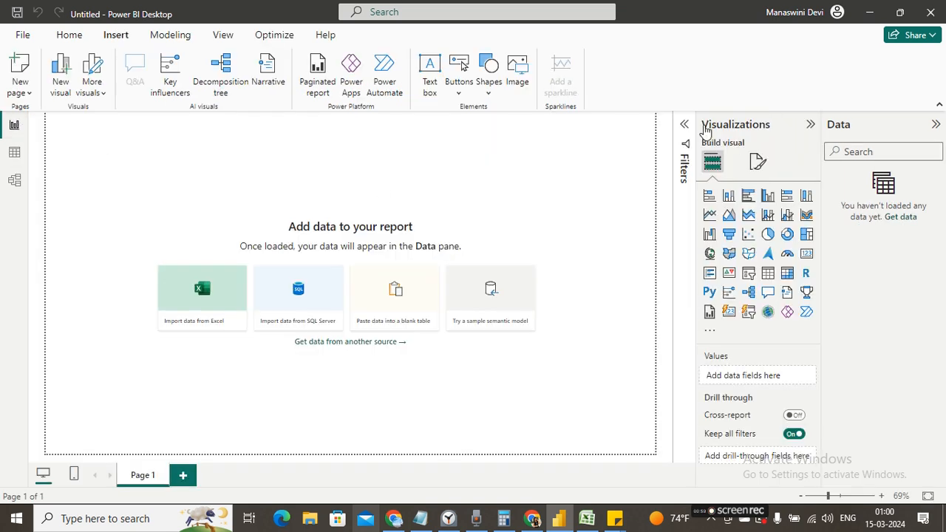
pyautogui.click(65, 37)
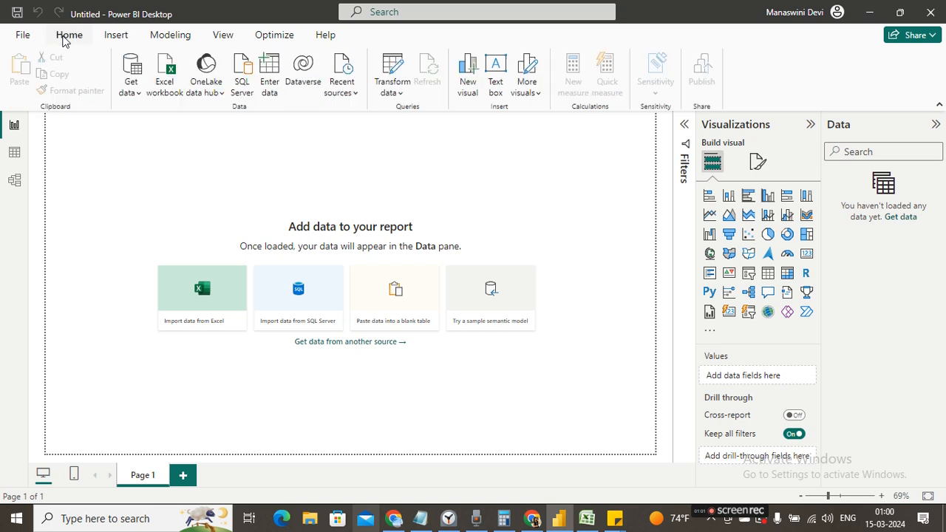
pyautogui.click(138, 93)
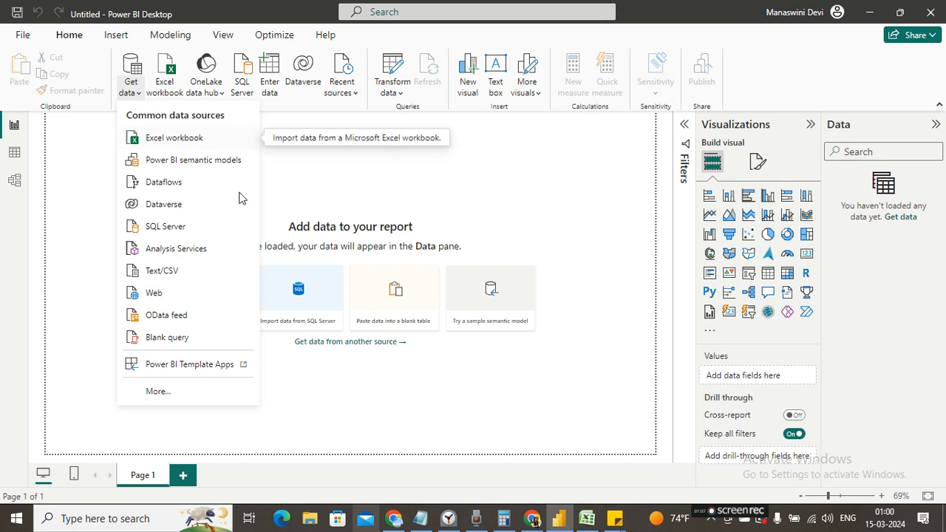
# Switch to Excel and examine the Region, Sales and Profit columns on the Orders sheet of the sample-superstore-subset-excel workbook.
pyautogui.click(588, 520)
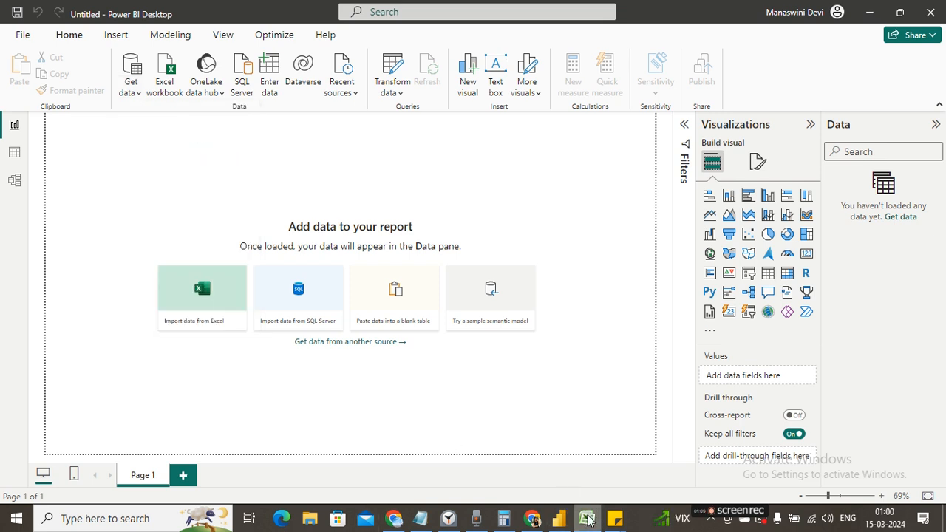
pyautogui.click(397, 203)
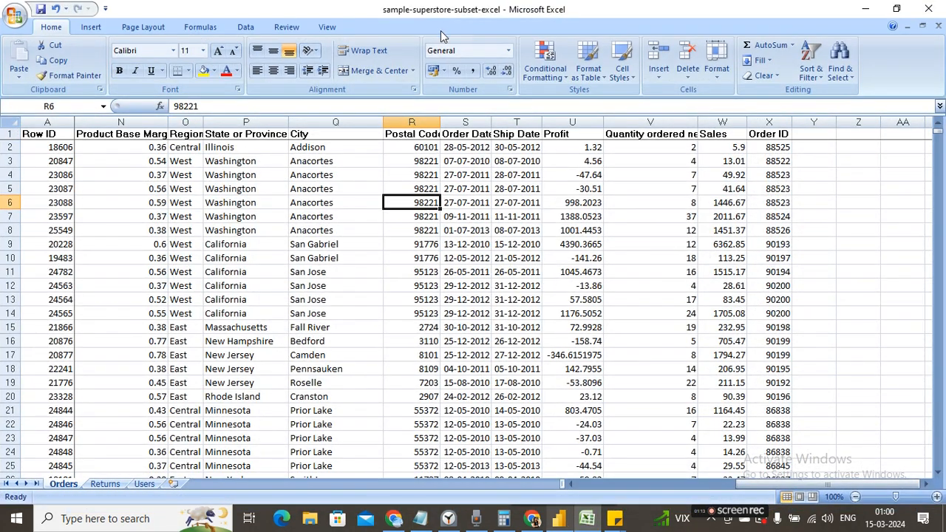
pyautogui.click(196, 270)
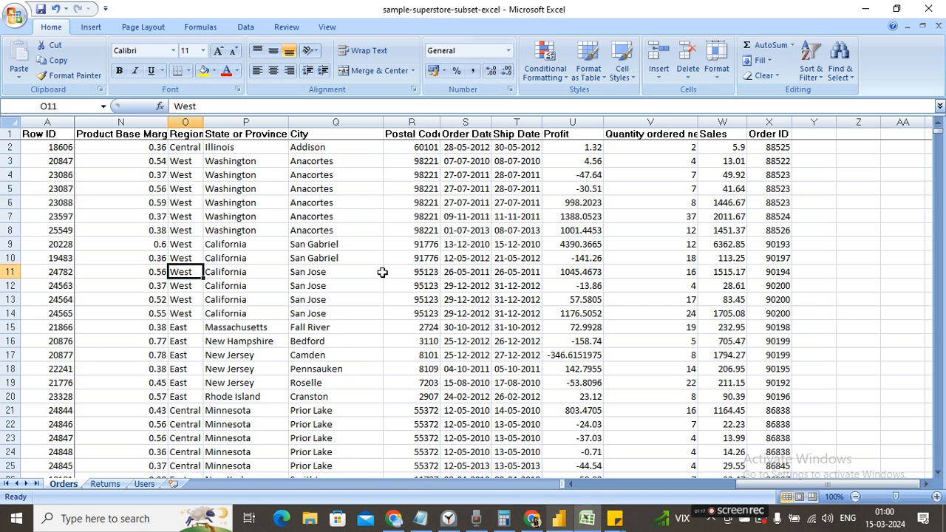
pyautogui.click(720, 134)
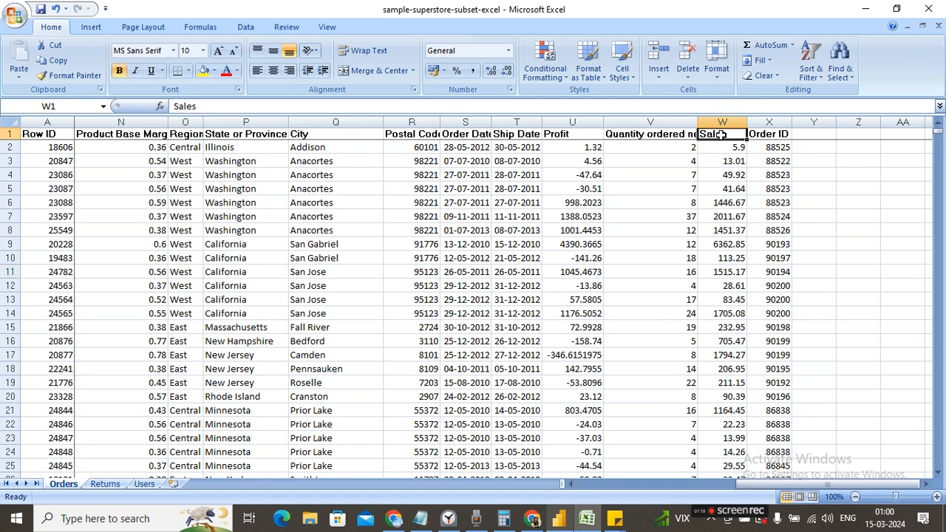
pyautogui.click(559, 136)
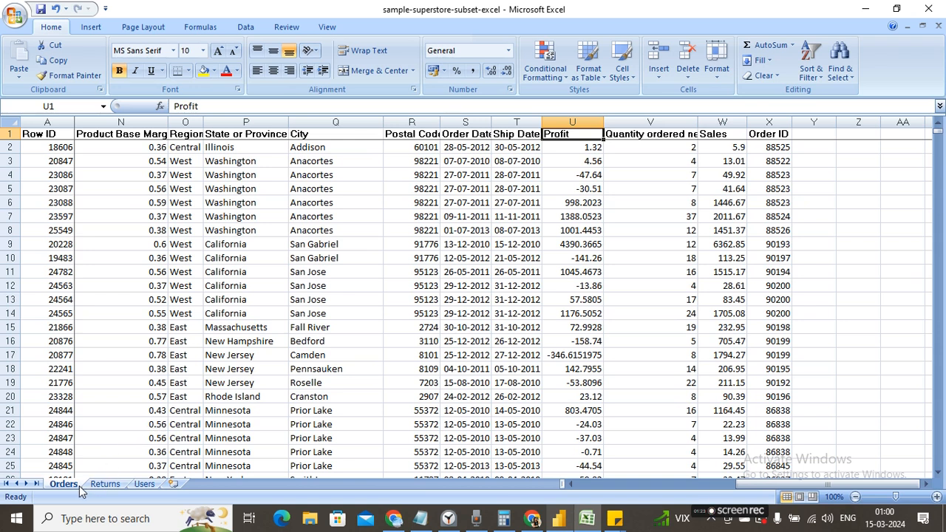
# Review the Returns and Users sheets and close the workbook without saving changes.
pyautogui.click(105, 484)
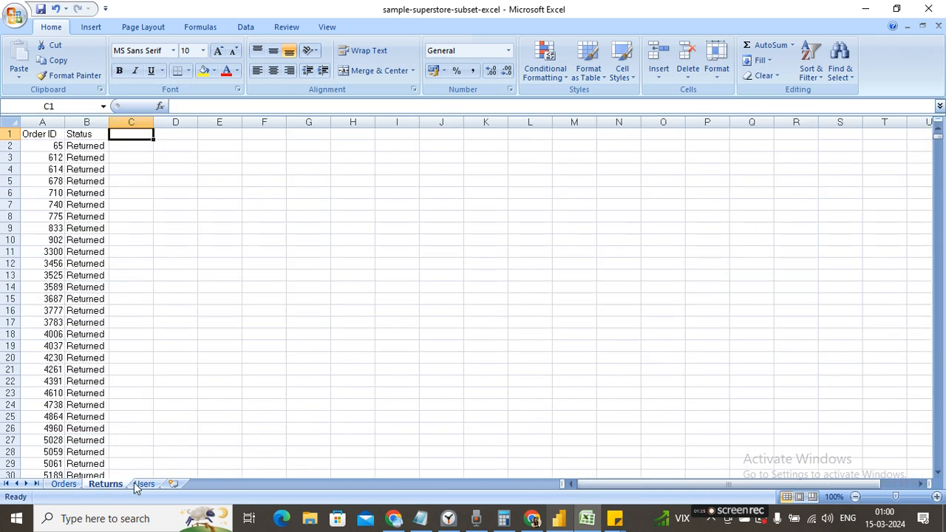
pyautogui.click(144, 485)
pyautogui.click(398, 285)
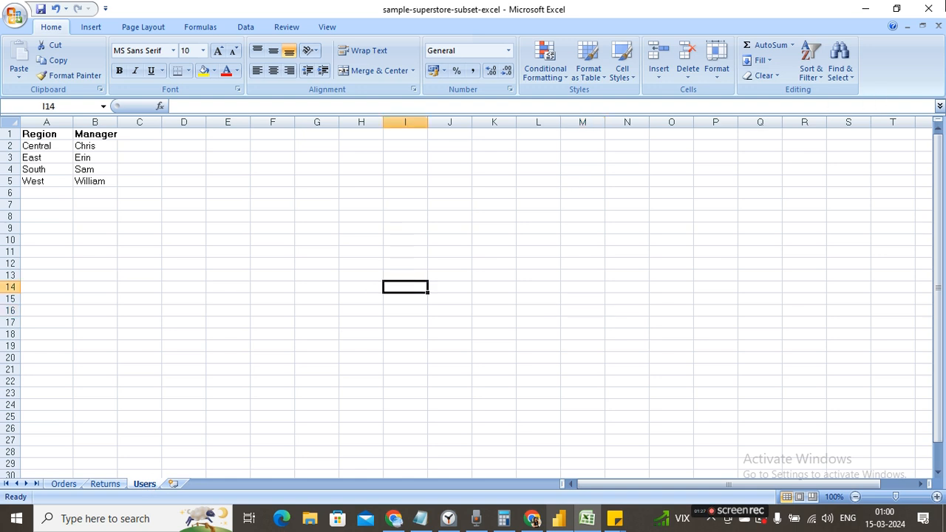
pyautogui.click(929, 8)
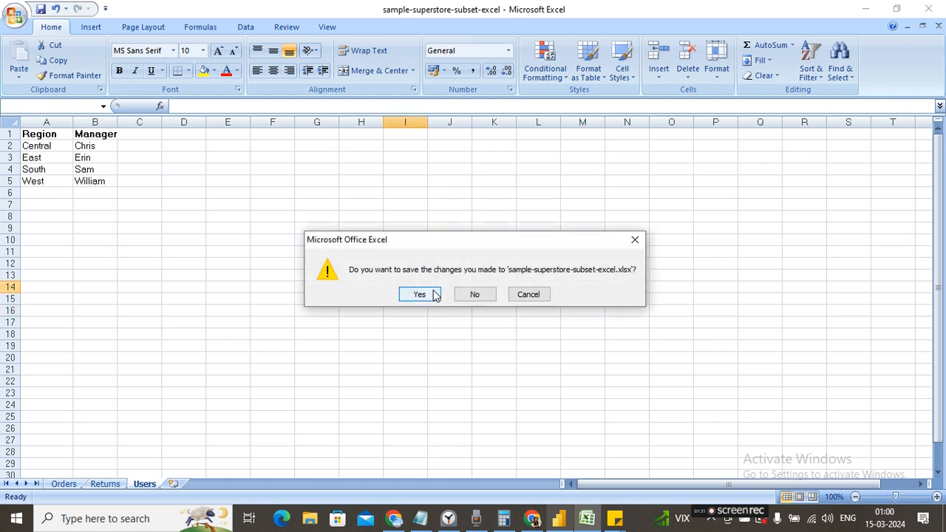
pyautogui.click(475, 294)
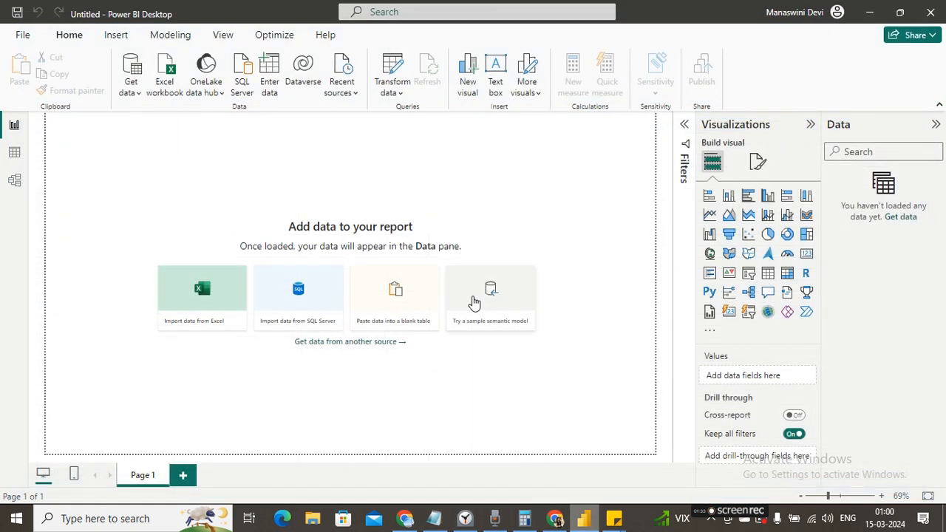
# Connect to the Excel workbook sample-superstore-subset-excel in the Downloads folder and expand its list of tables.
pyautogui.click(134, 97)
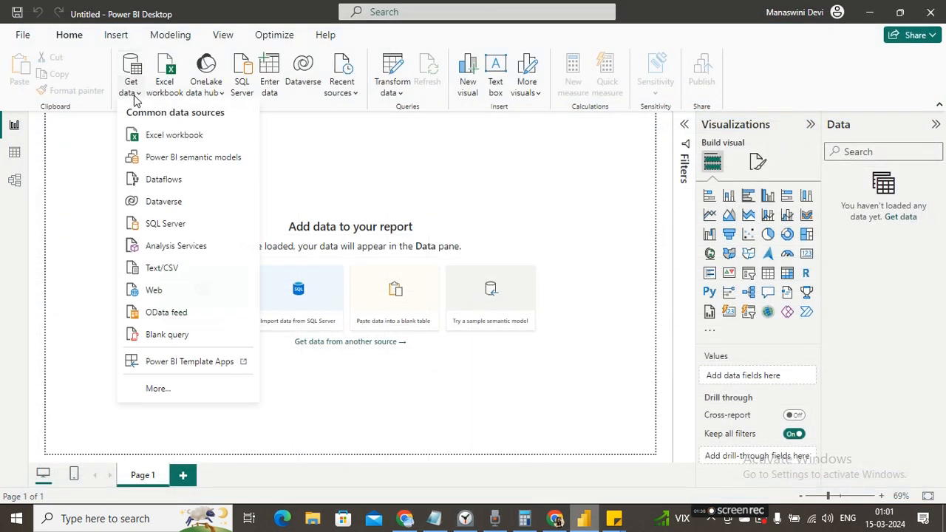
pyautogui.click(157, 141)
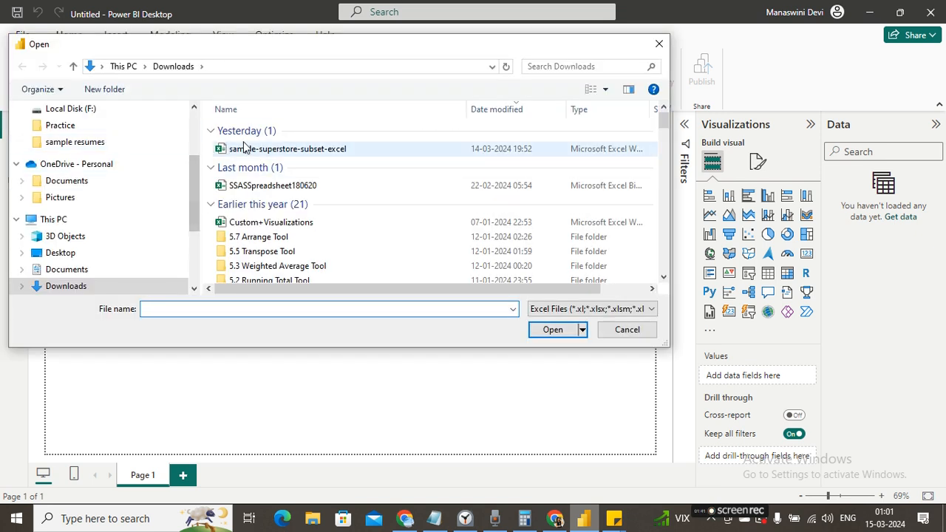
pyautogui.click(250, 151)
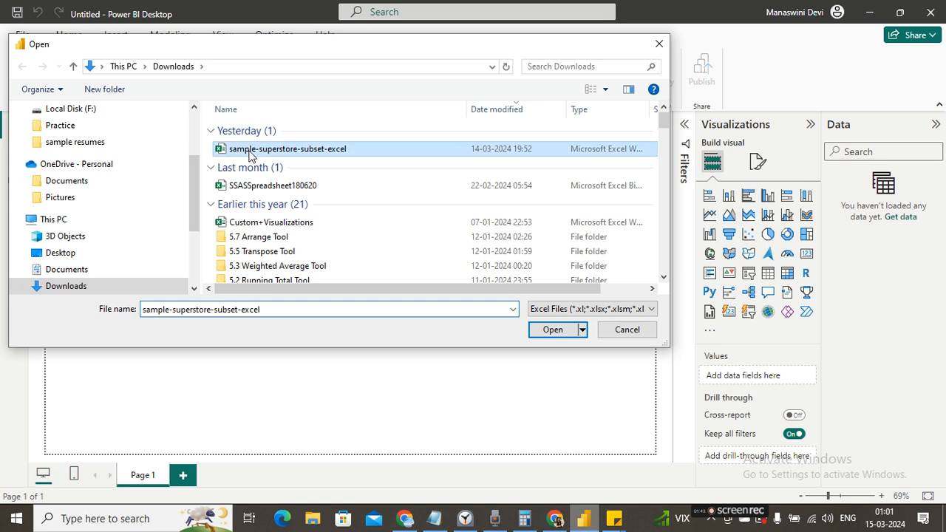
pyautogui.click(555, 331)
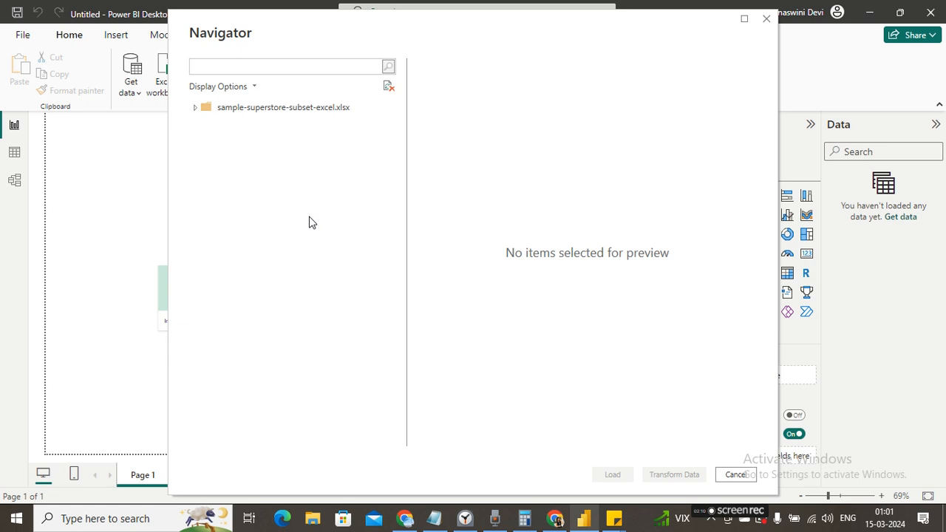
pyautogui.click(229, 112)
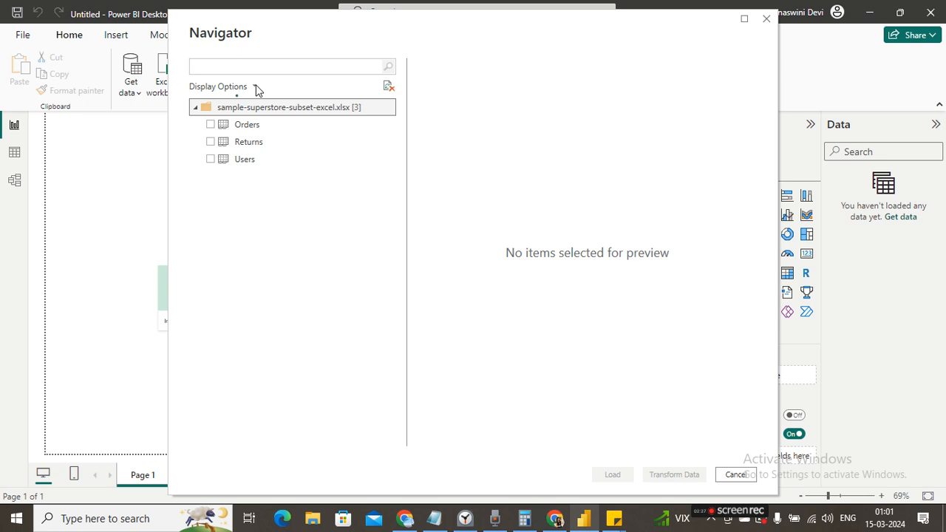
# Select the Orders table for import and preview its data.
pyautogui.click(210, 125)
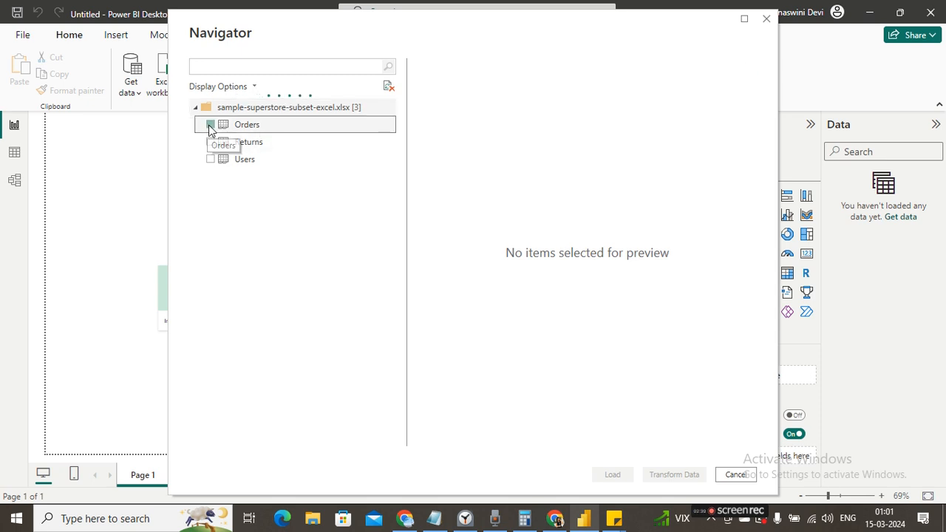
pyautogui.click(210, 125)
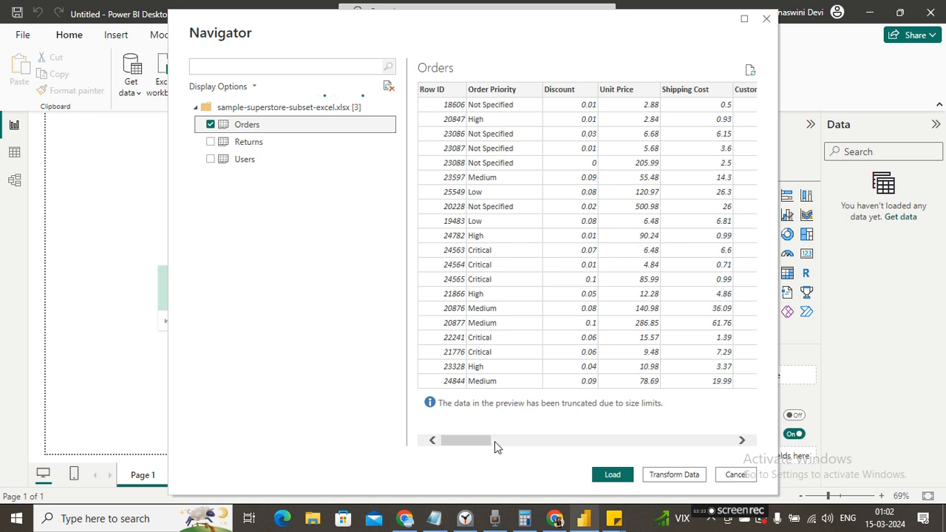
pyautogui.moveTo(483, 442)
pyautogui.mouseDown()
pyautogui.moveTo(677, 442)
pyautogui.moveTo(724, 424)
pyautogui.moveTo(473, 443)
pyautogui.mouseUp()
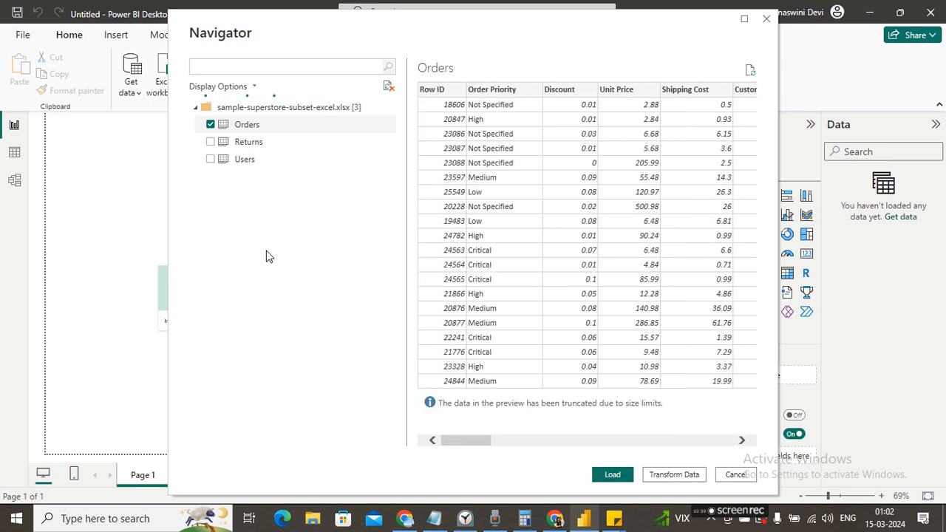
# Select the Returns and Users tables to preview their data, and deselect both again.
pyautogui.click(211, 142)
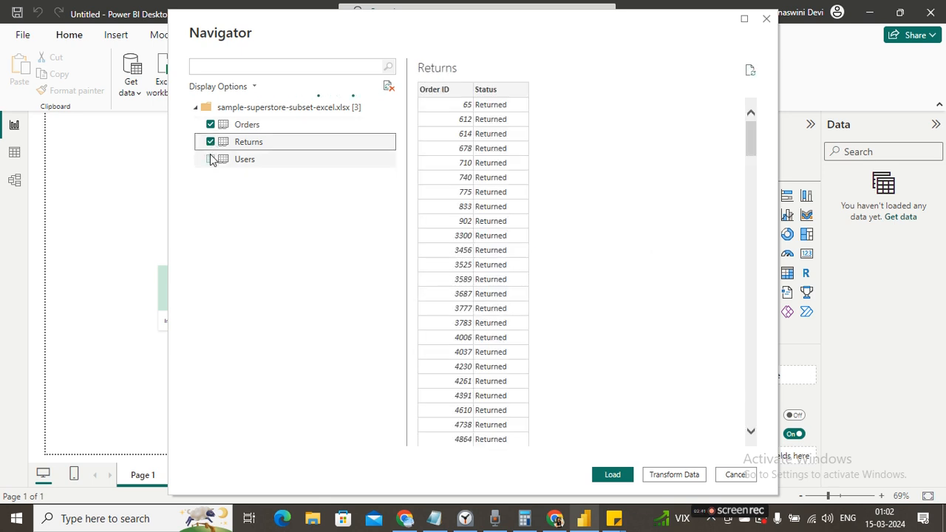
pyautogui.click(211, 160)
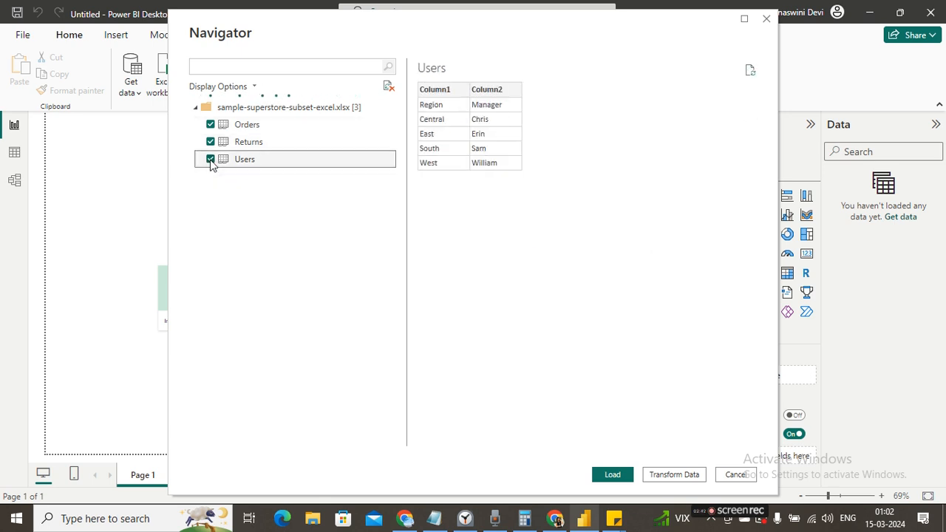
pyautogui.click(211, 142)
pyautogui.click(210, 160)
# Load only the Orders table into the report and expand its fields to review them.
pyautogui.click(244, 125)
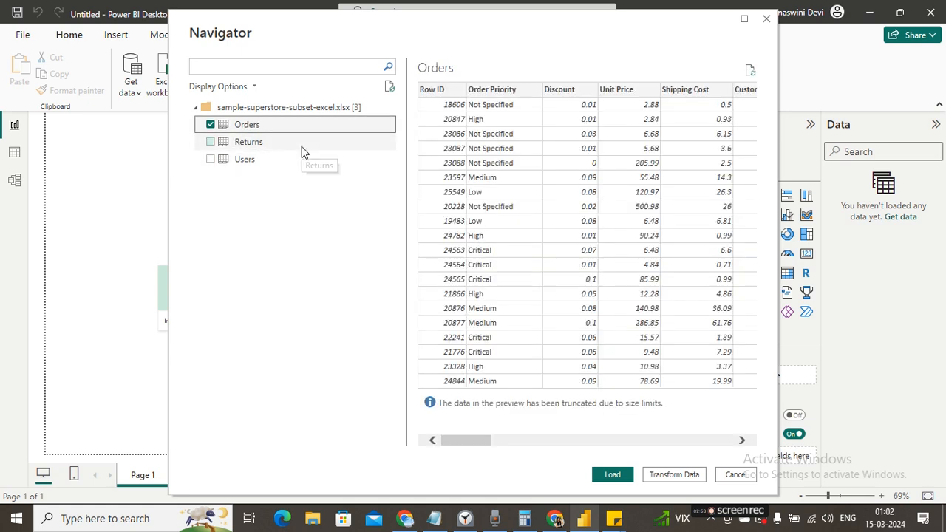
pyautogui.click(619, 477)
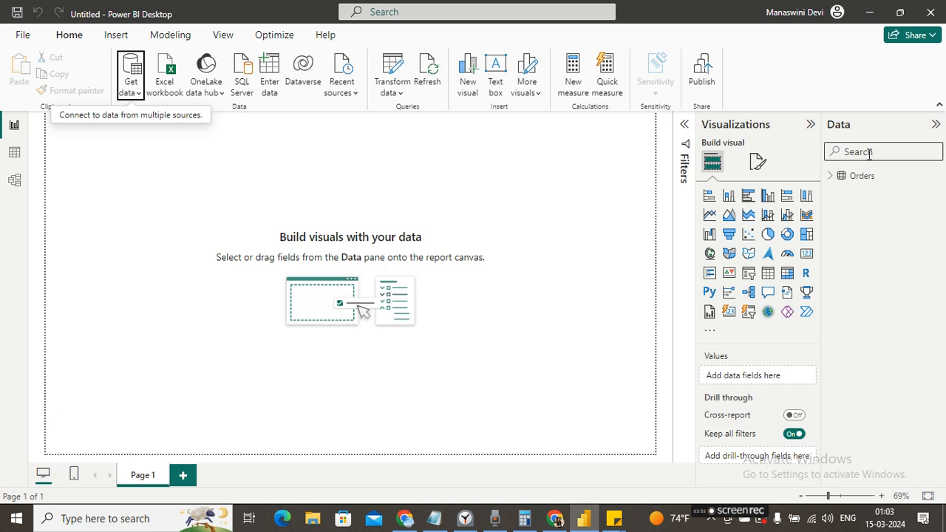
pyautogui.click(830, 178)
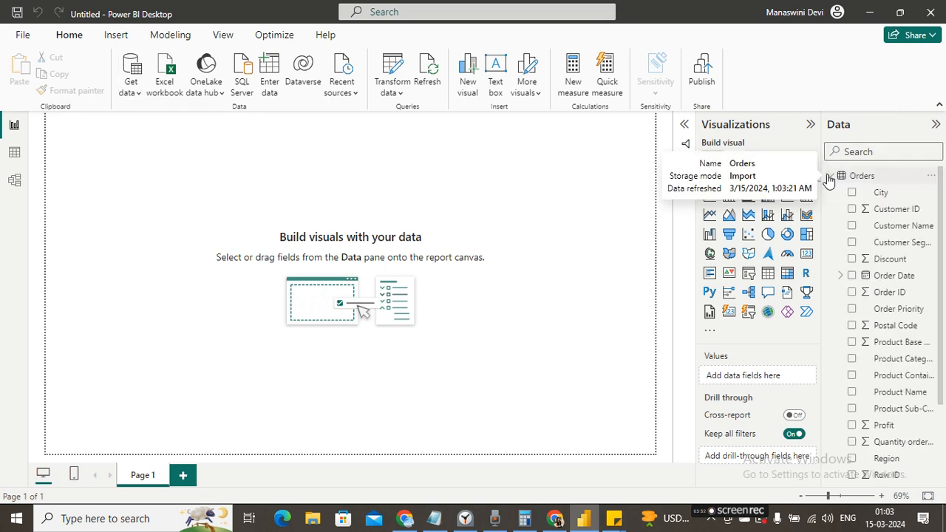
pyautogui.scroll(-3, 942, 192)
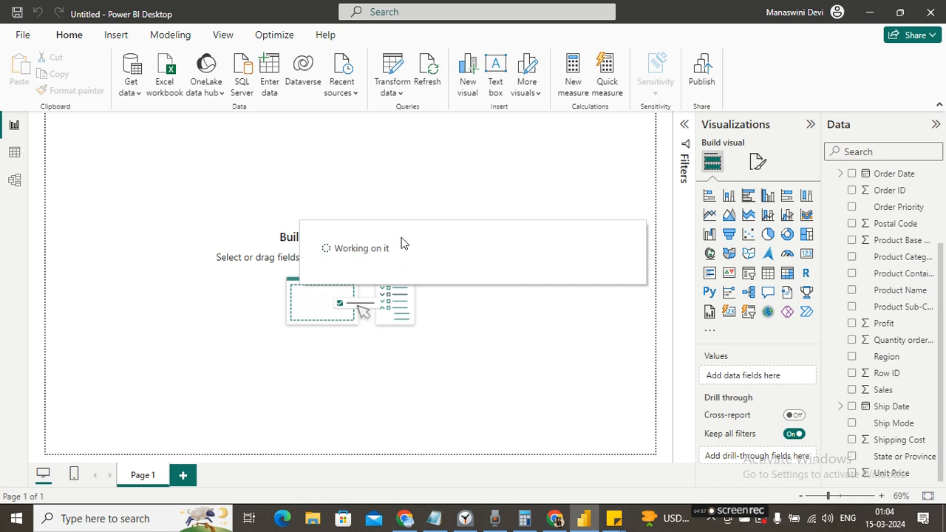
# Show the Orders table's rows in table view and look across its columns.
pyautogui.click(15, 153)
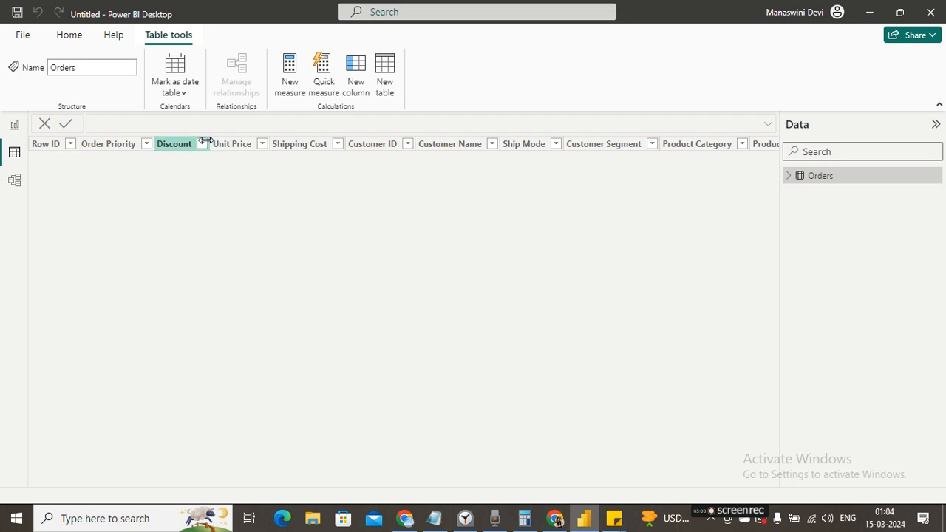
pyautogui.click(71, 34)
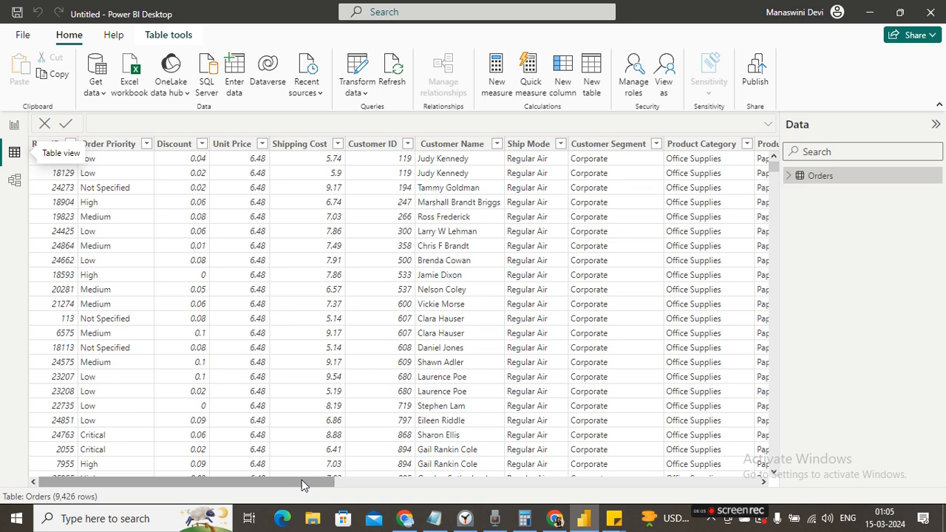
pyautogui.moveTo(302, 480); pyautogui.dragTo(385, 488)
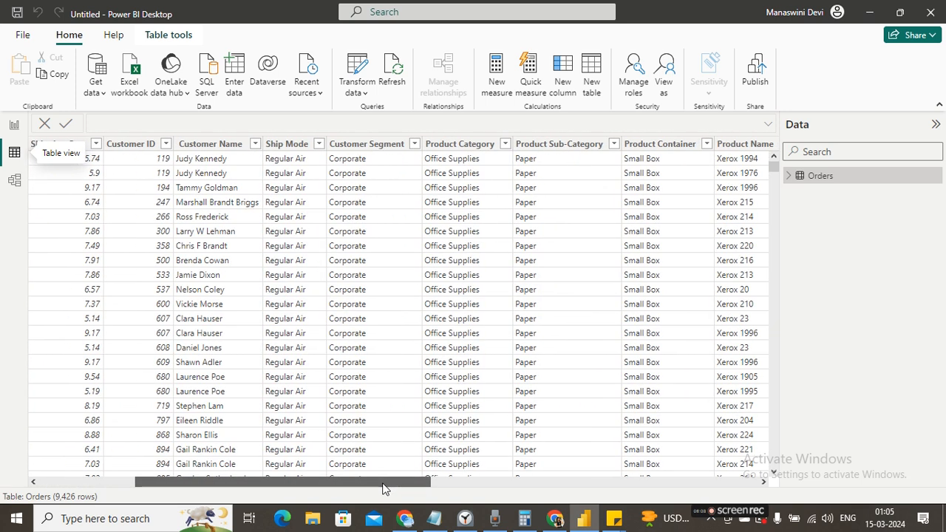
# Check the filter values of the Customer Segment column, keeping all segments selected.
pyautogui.click(414, 146)
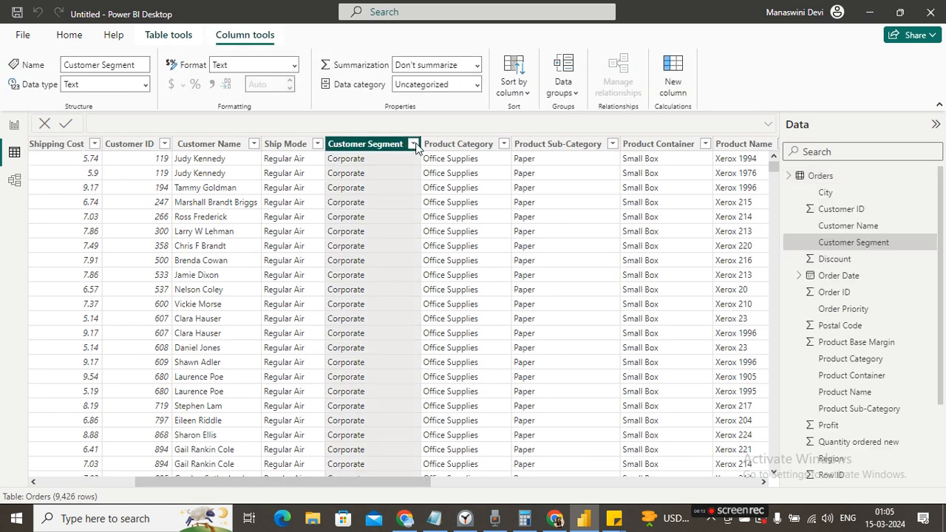
pyautogui.click(413, 145)
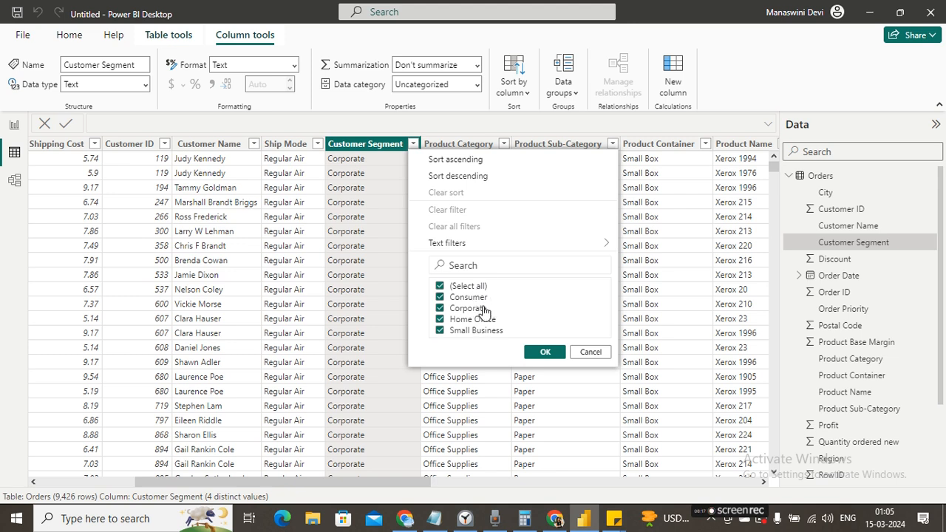
pyautogui.click(544, 353)
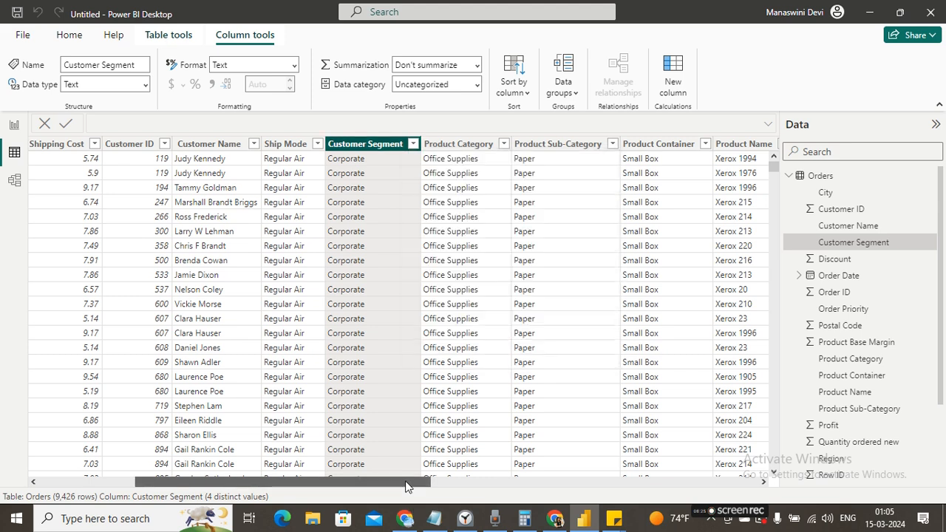
# Examine the remaining Orders columns through Profit and Quantity ordered new, and return to the first columns.
pyautogui.moveTo(407, 482); pyautogui.dragTo(559, 482)
pyautogui.hscroll(5, 560, 440)
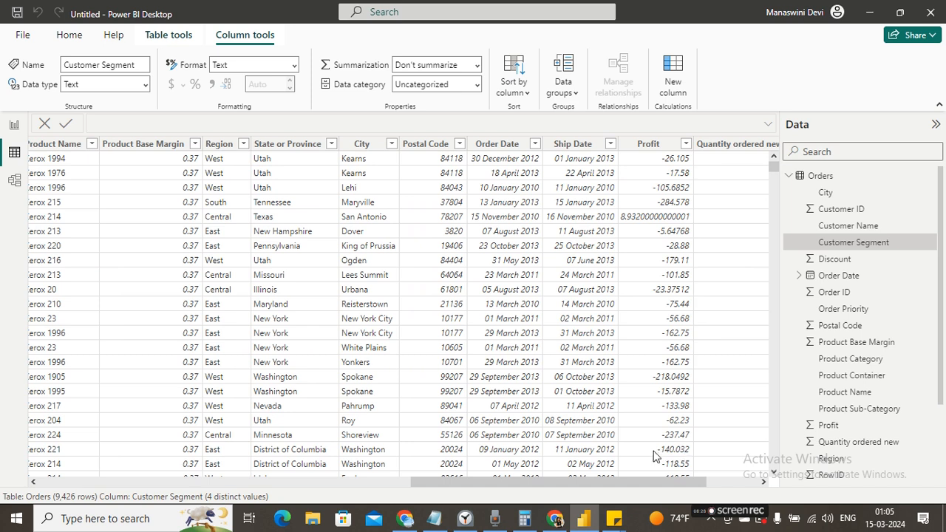
pyautogui.moveTo(643, 484); pyautogui.dragTo(348, 447)
pyautogui.moveTo(374, 482); pyautogui.dragTo(156, 485)
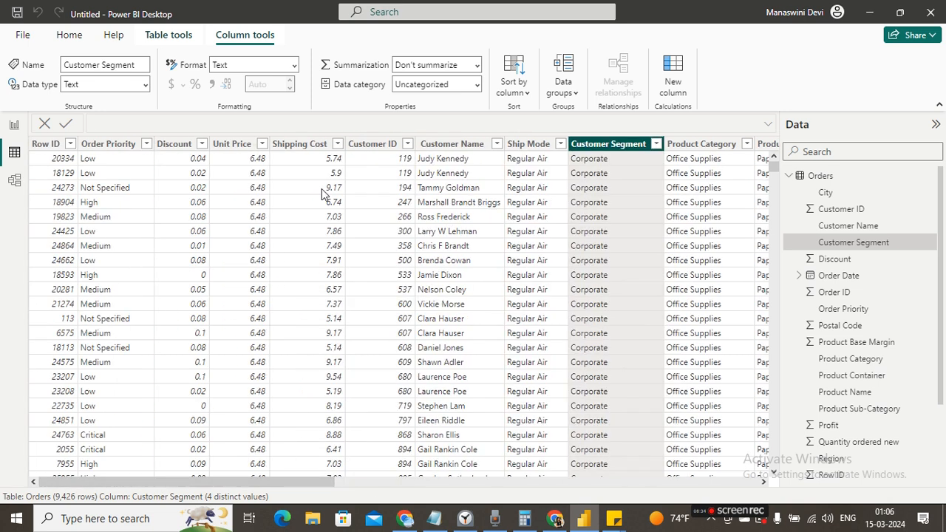
pyautogui.click(68, 38)
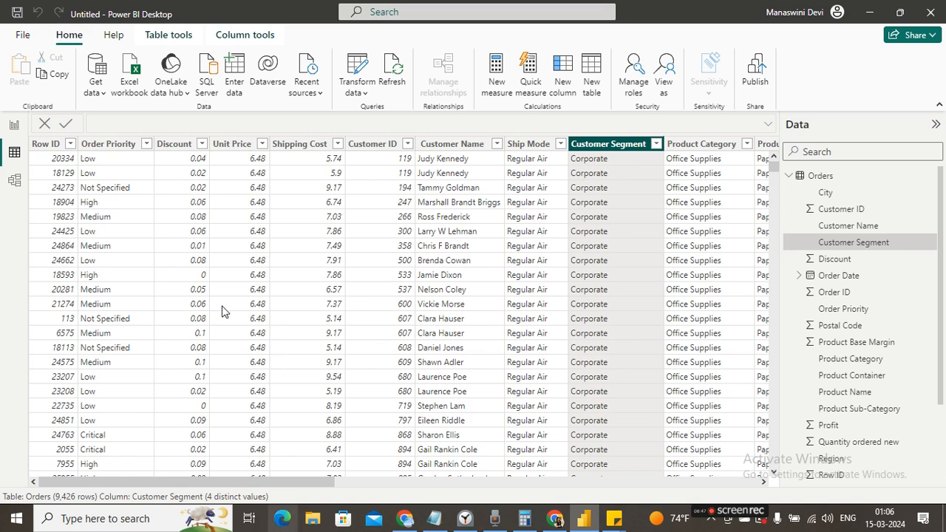
# Return to the report page and create a clustered column chart of Sales by Region.
pyautogui.click(13, 127)
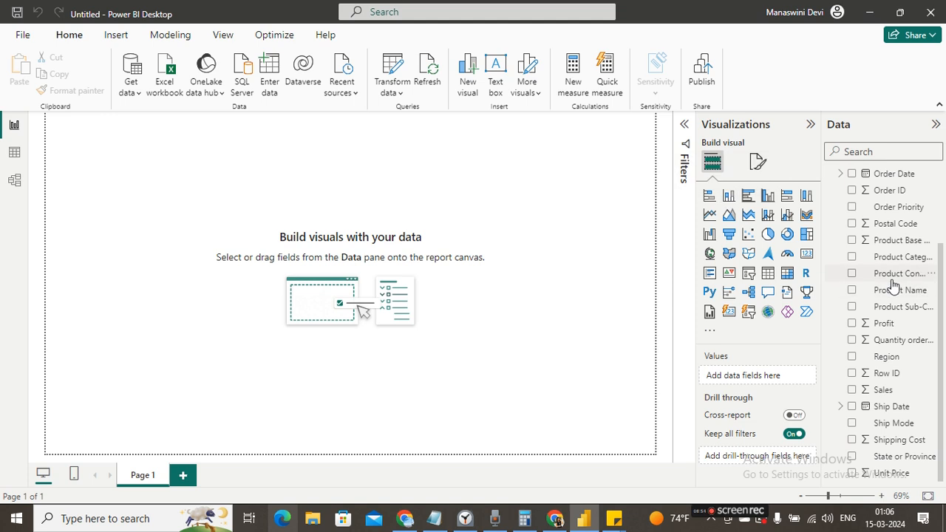
pyautogui.moveTo(943, 294); pyautogui.dragTo(942, 322)
pyautogui.click(852, 389)
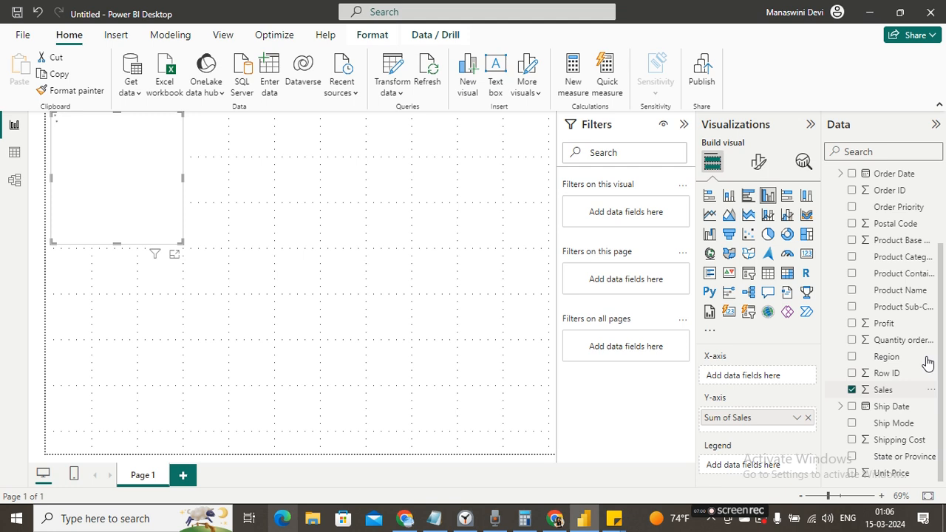
pyautogui.scroll(3, 929, 340)
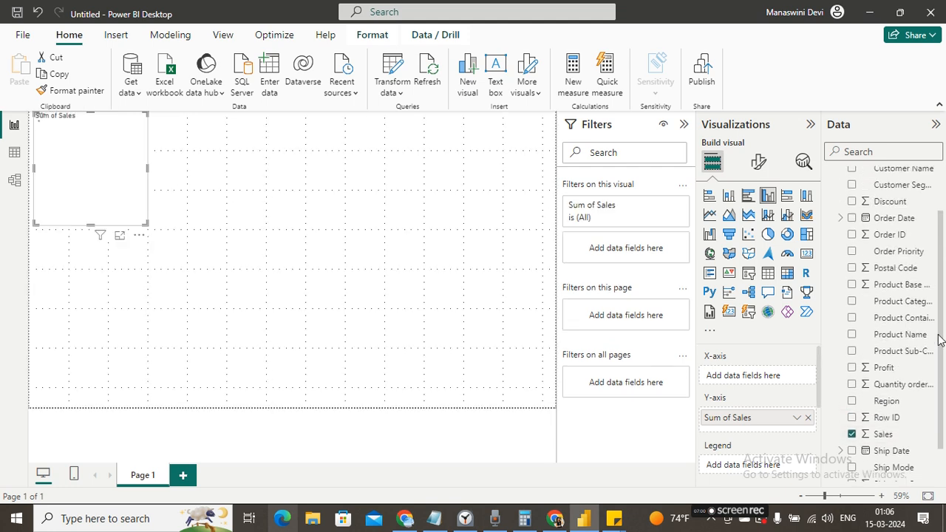
pyautogui.moveTo(940, 292); pyautogui.dragTo(943, 353)
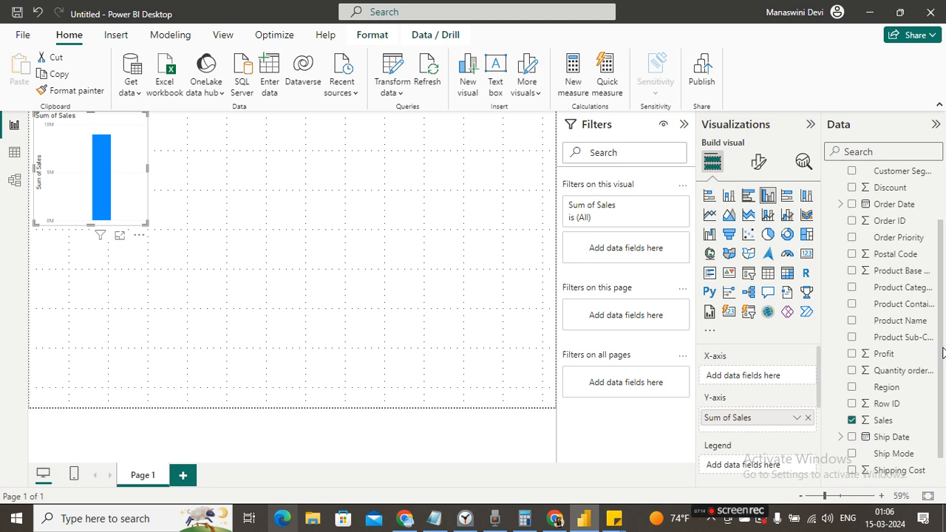
pyautogui.click(852, 387)
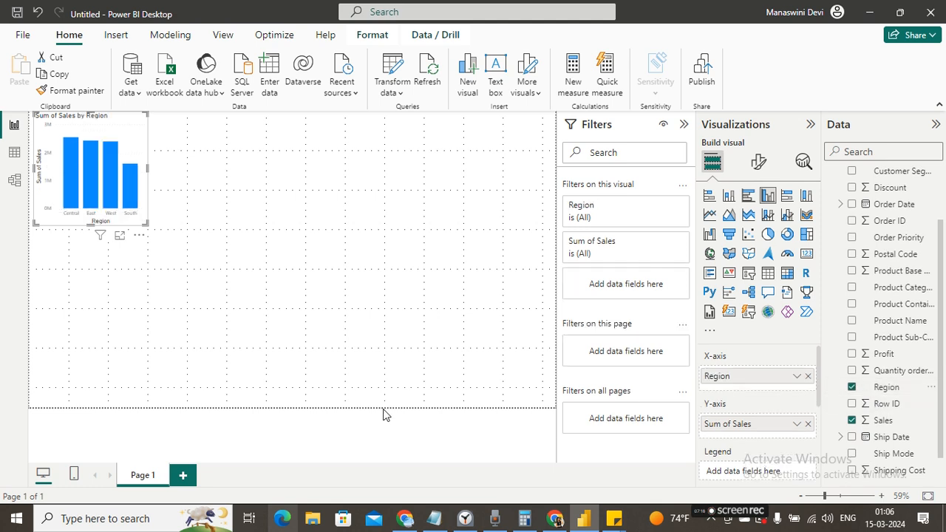
# Move the Sales by Region chart toward the middle of the page and enlarge it to fill most of the canvas.
pyautogui.moveTo(129, 144); pyautogui.dragTo(212, 209)
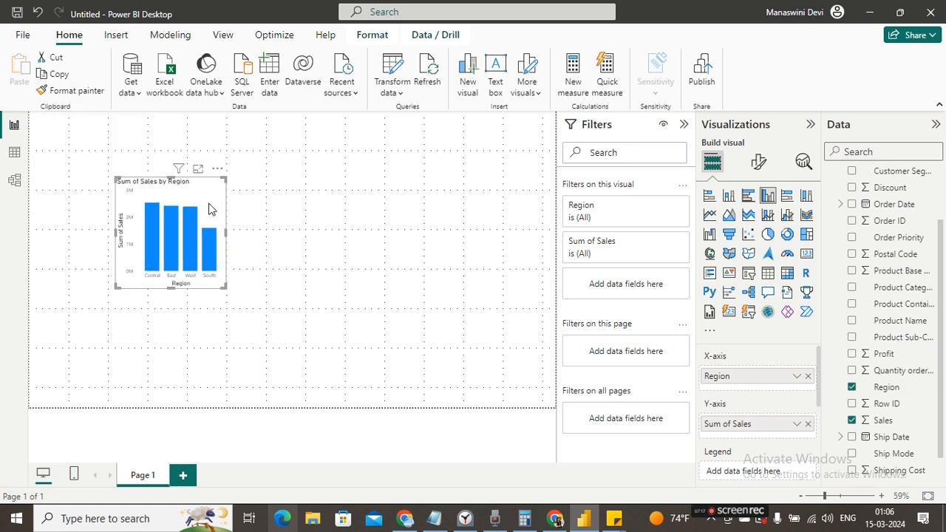
pyautogui.moveTo(226, 288); pyautogui.dragTo(495, 368)
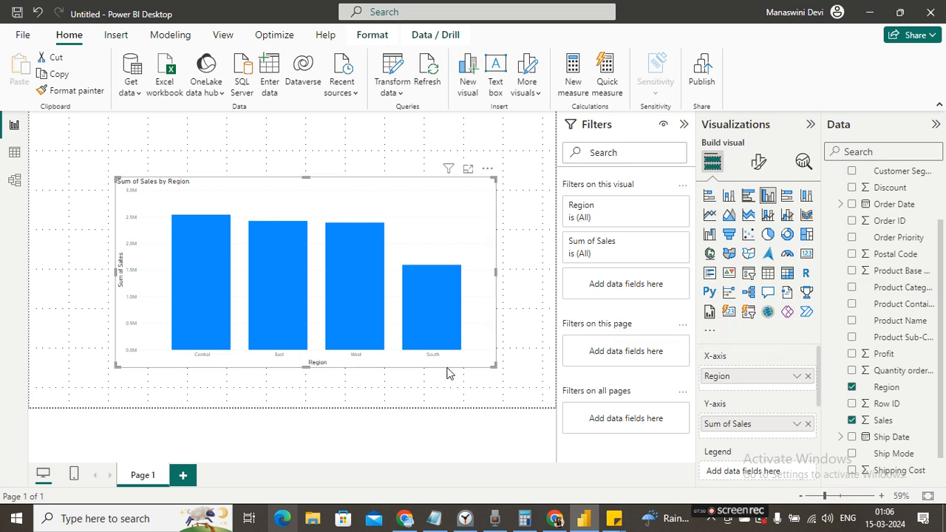
# Open the chart's formatting options and review its general settings, including the expanded Properties section.
pyautogui.click(759, 164)
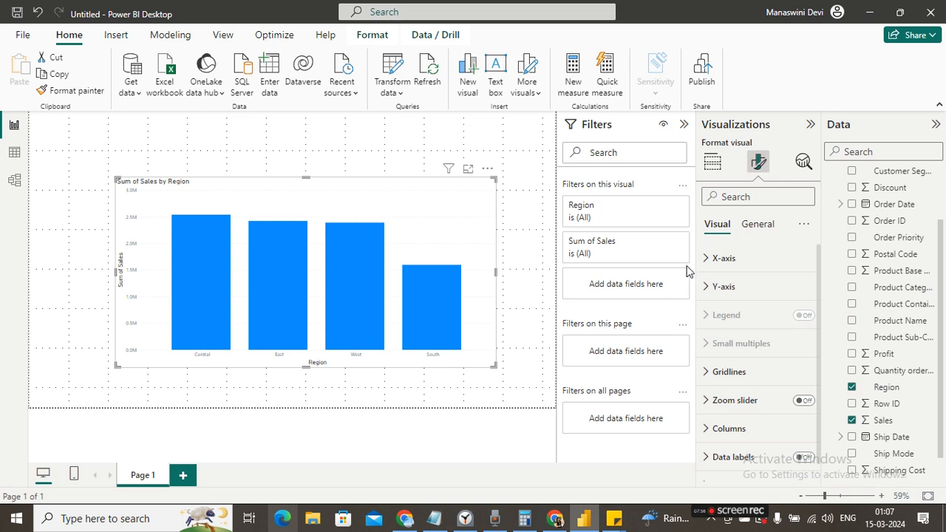
pyautogui.click(758, 223)
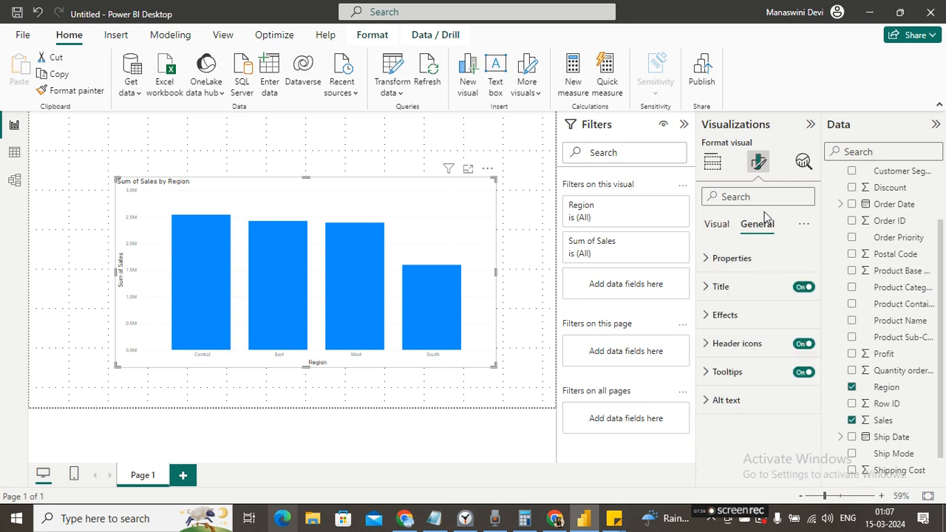
pyautogui.click(703, 261)
pyautogui.moveTo(819, 303); pyautogui.dragTo(840, 399)
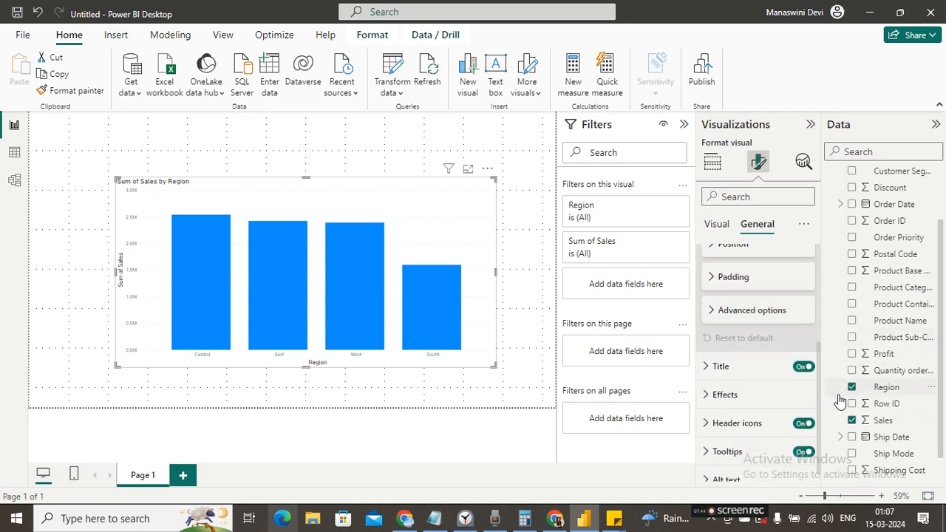
pyautogui.moveTo(818, 367); pyautogui.dragTo(822, 402)
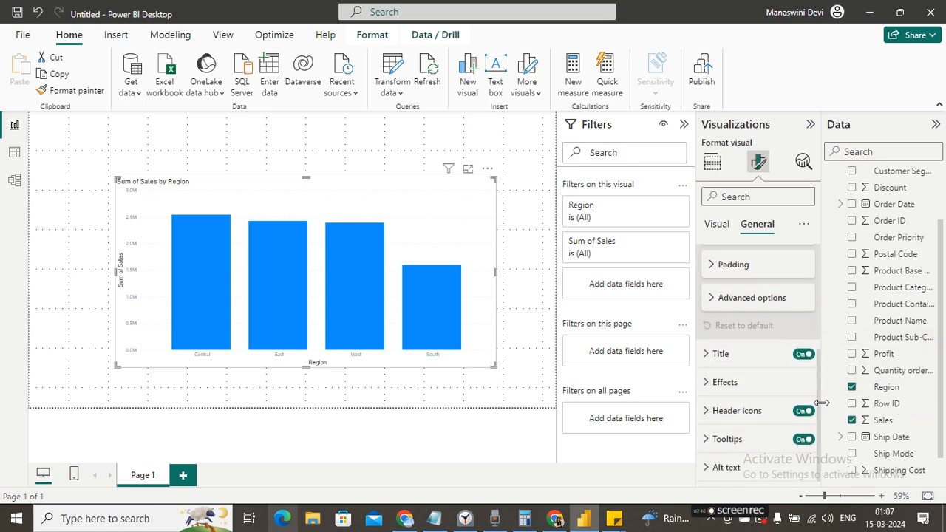
# Review the chart's Columns settings and turn on its data labels.
pyautogui.click(713, 225)
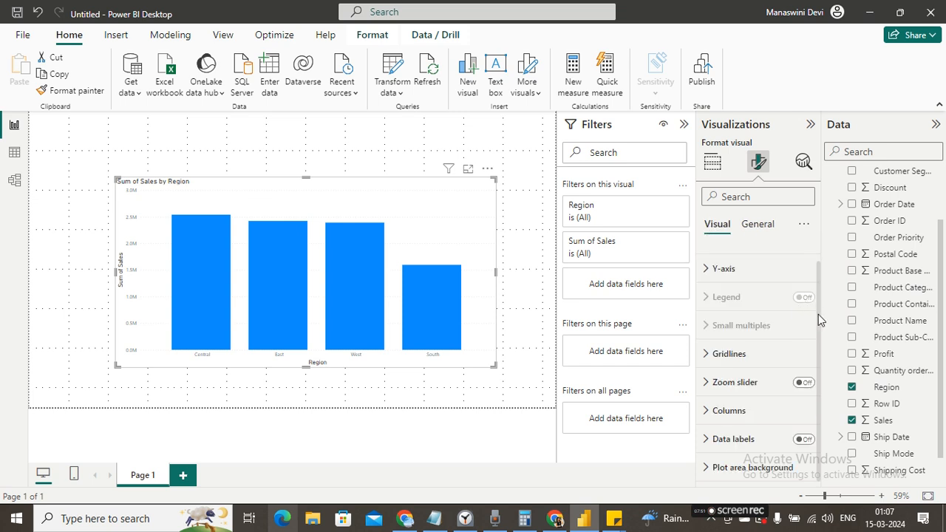
pyautogui.click(705, 414)
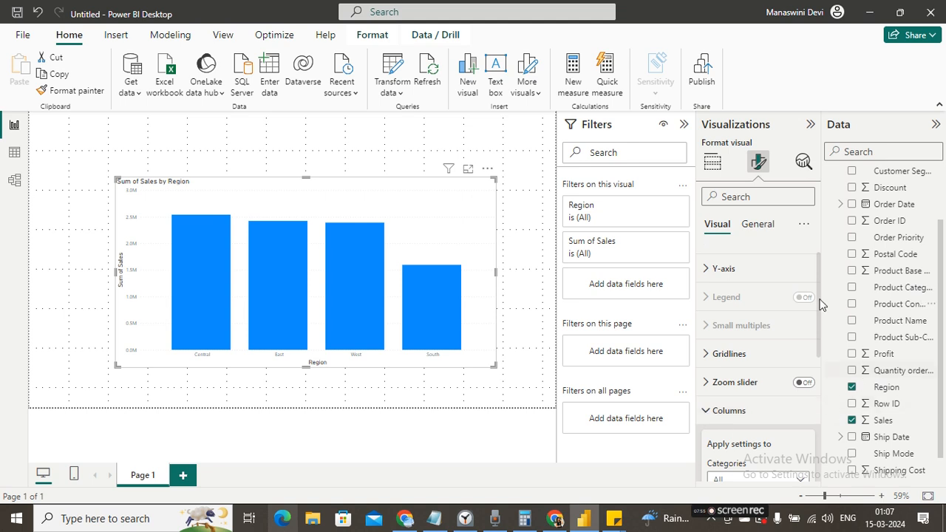
pyautogui.moveTo(817, 302); pyautogui.dragTo(823, 426)
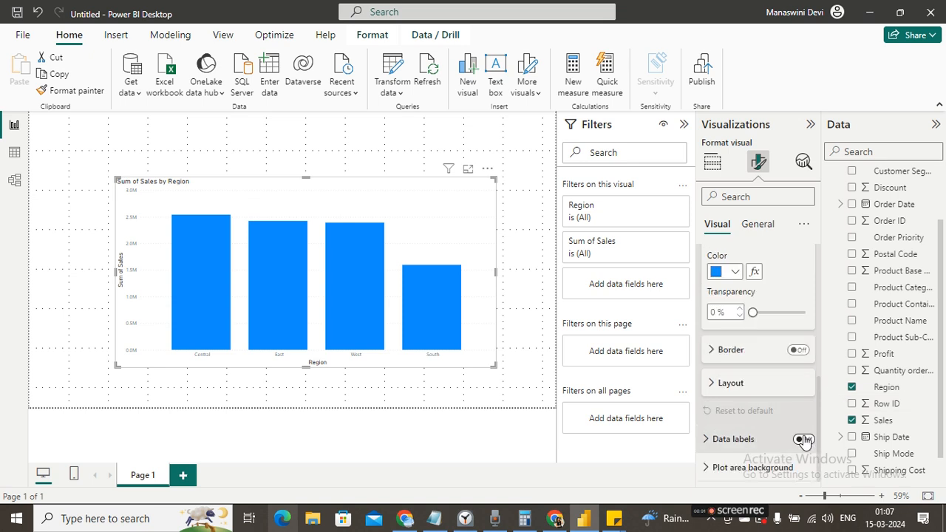
pyautogui.click(803, 439)
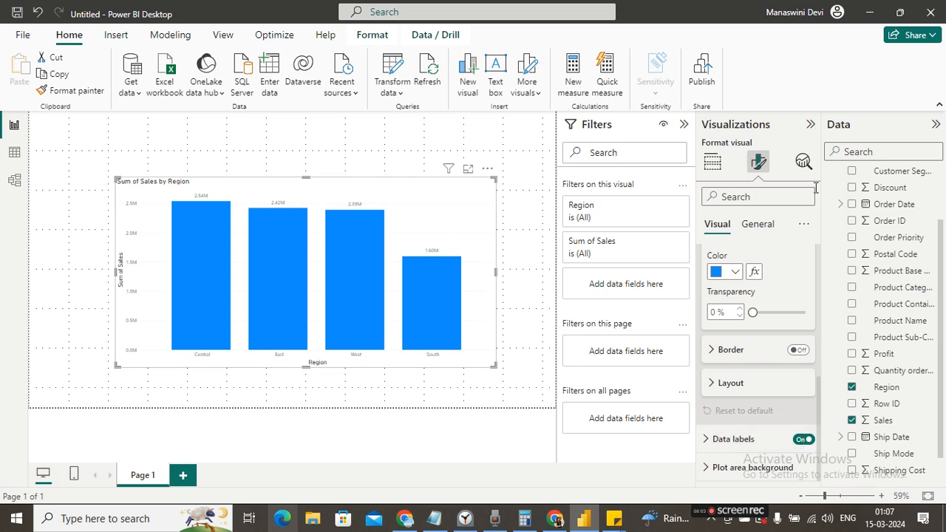
# Review the chart's X-axis and Columns formatting settings, and return to its general settings.
pyautogui.click(709, 171)
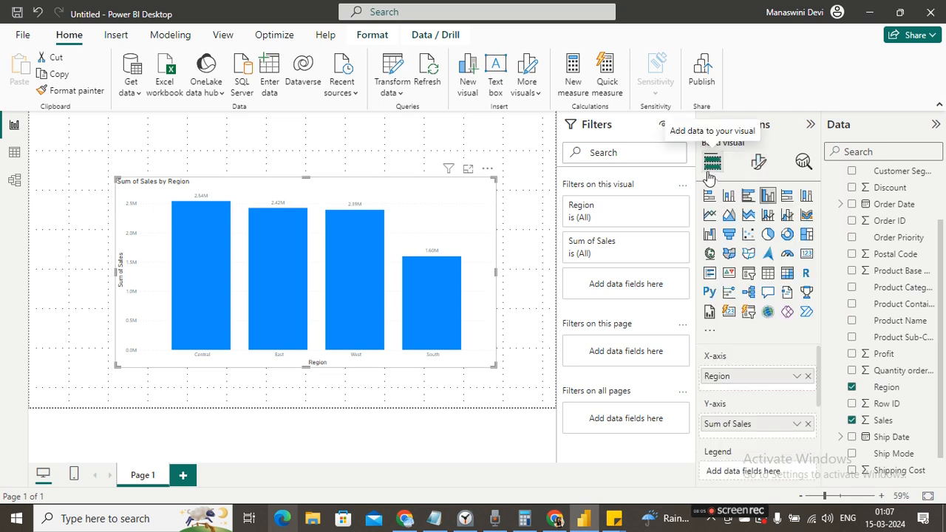
pyautogui.click(754, 165)
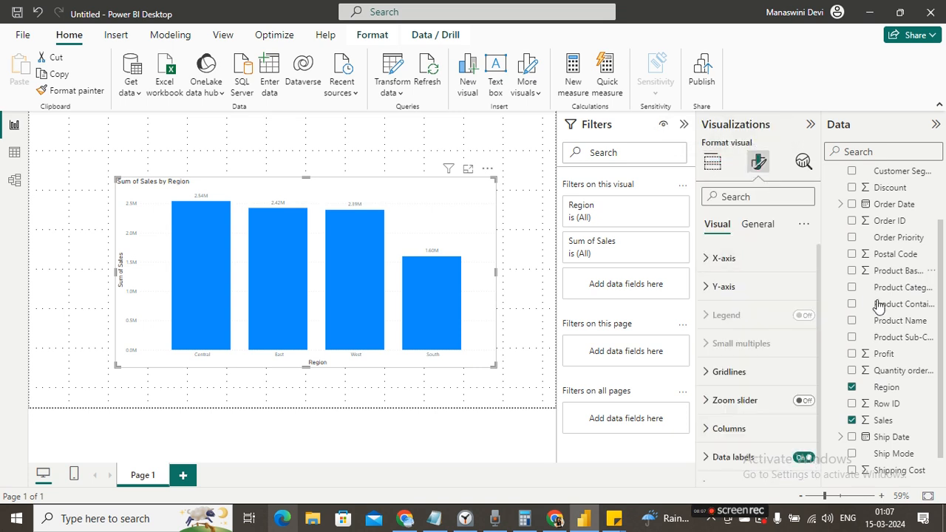
pyautogui.click(707, 259)
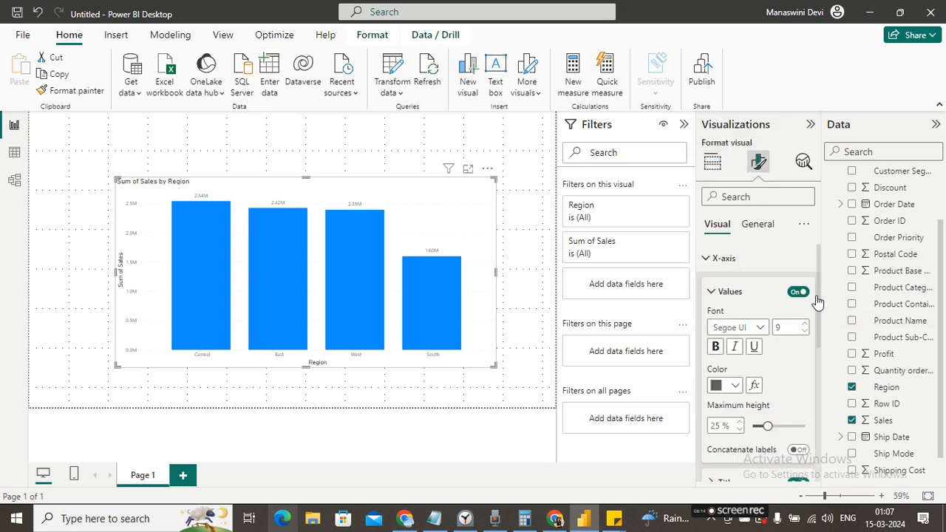
pyautogui.scroll(-1, 819, 300)
pyautogui.scroll(-4, 822, 307)
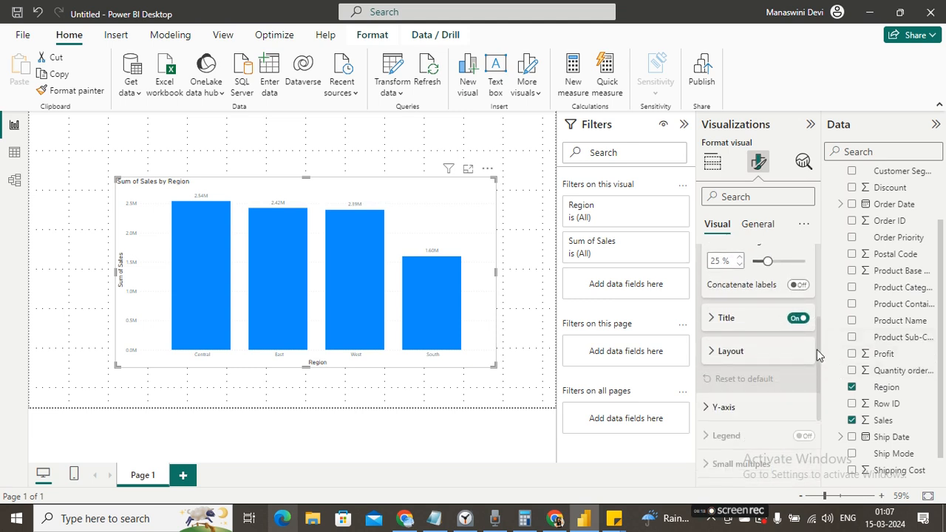
pyautogui.scroll(-4, 817, 349)
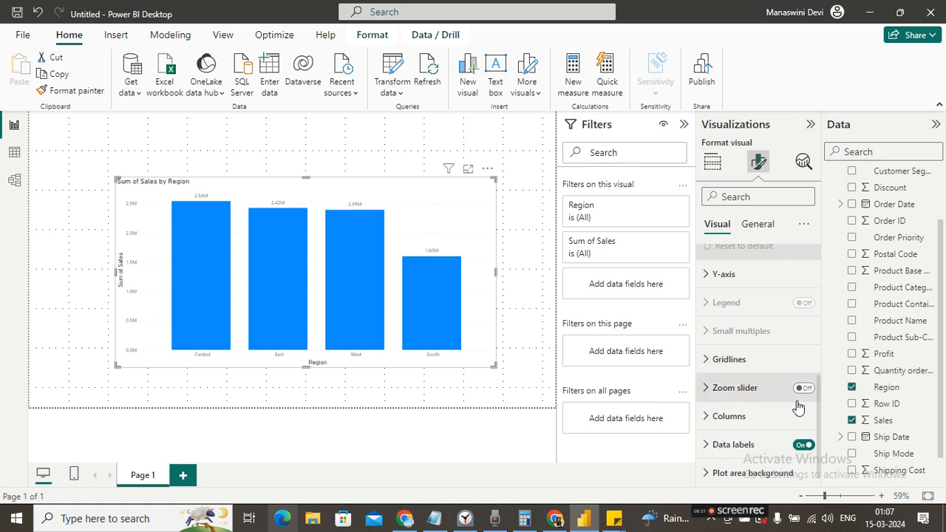
pyautogui.click(704, 419)
pyautogui.moveTo(821, 362); pyautogui.dragTo(838, 447)
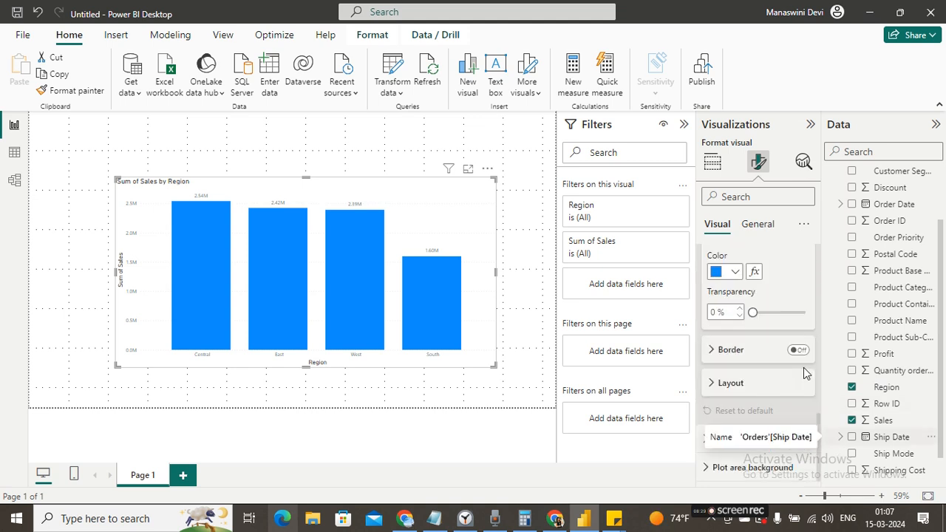
pyautogui.click(752, 225)
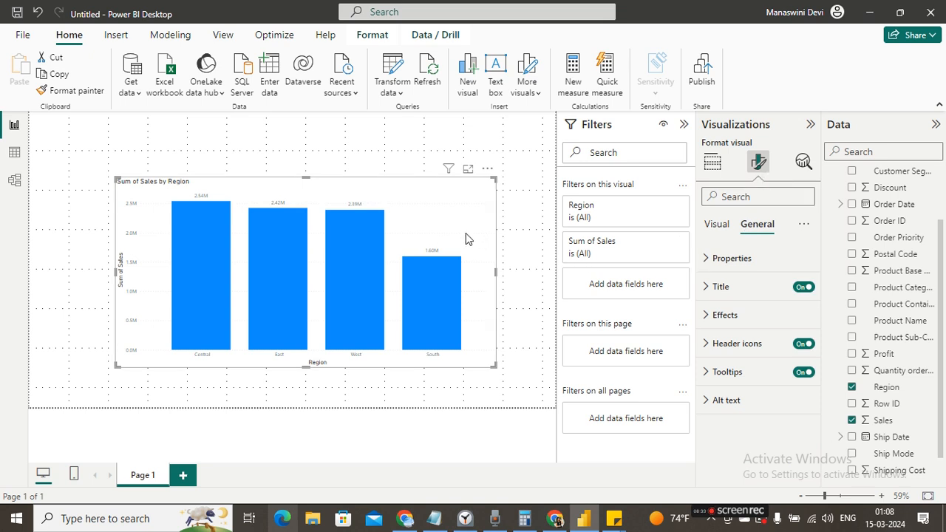
# Review the chart's field assignments, from the axes and legend to small multiples, tooltips and drill through.
pyautogui.moveTo(401, 233)
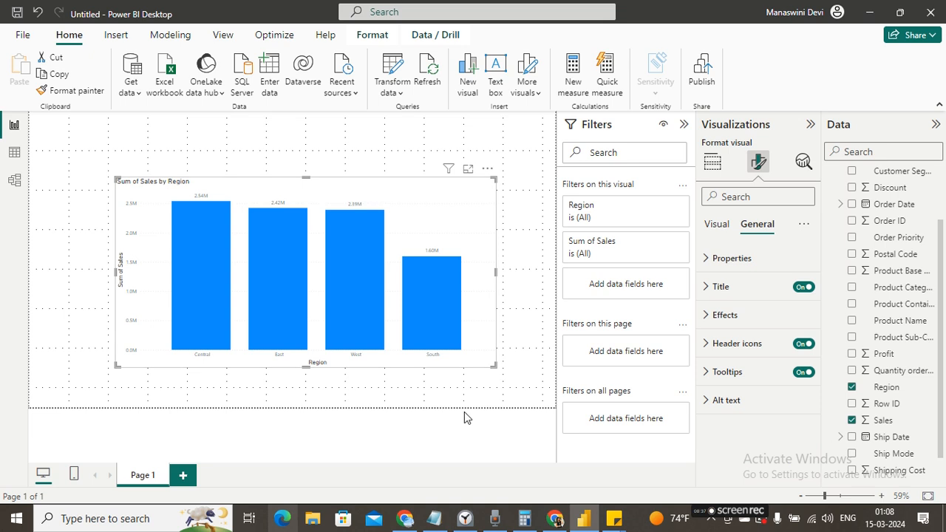
pyautogui.click(712, 162)
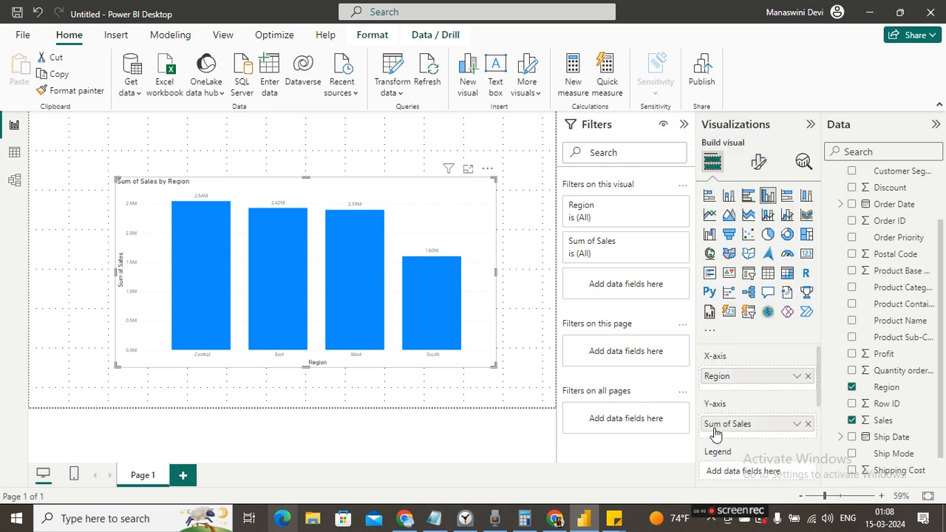
pyautogui.scroll(-3, 828, 385)
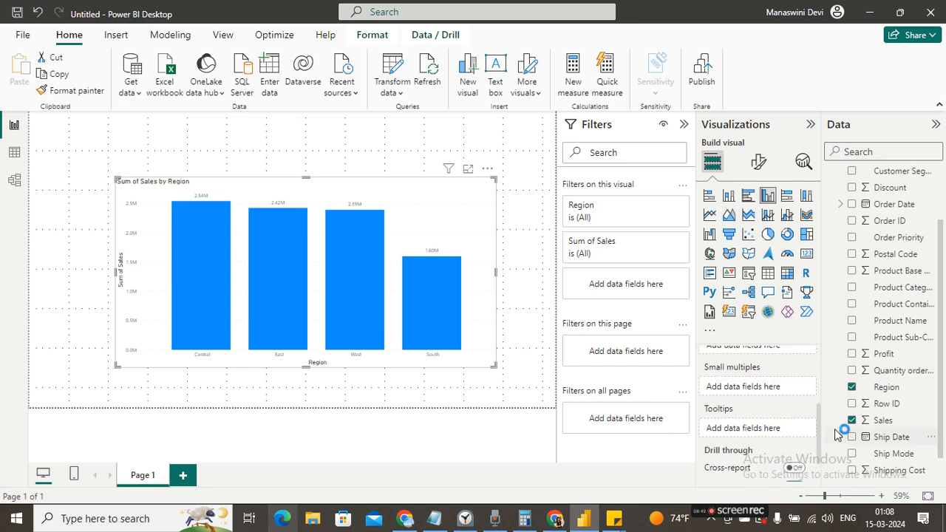
pyautogui.moveTo(837, 434); pyautogui.dragTo(838, 362)
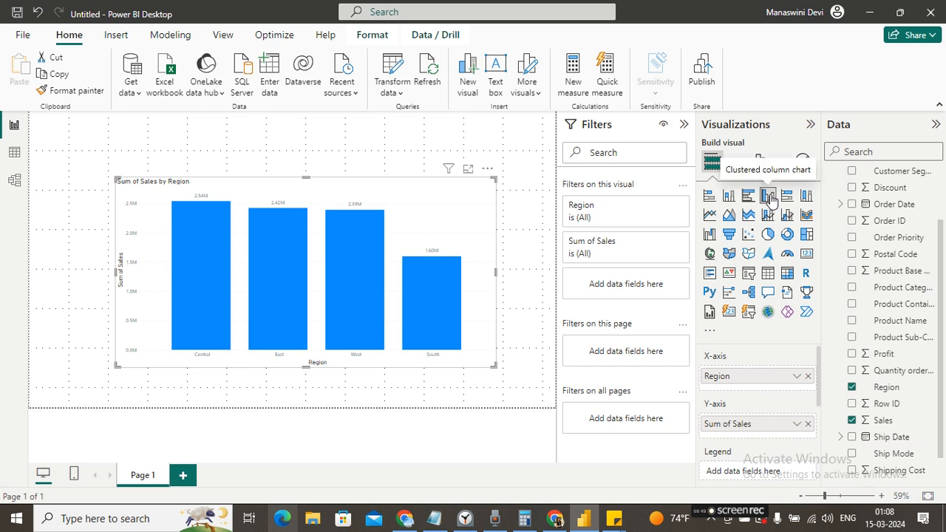
# Change the Sales by Region visual to a stacked bar chart and enlarge it from its upper-left corner.
pyautogui.click(709, 196)
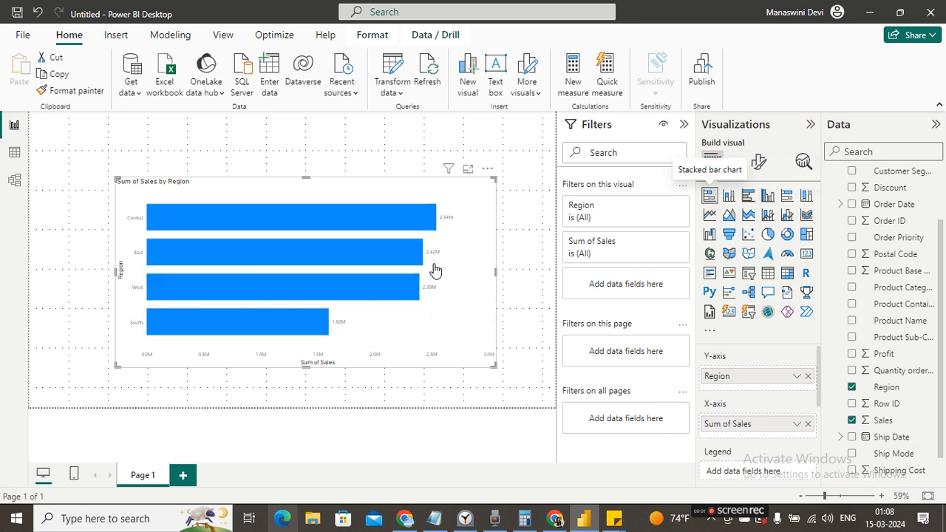
pyautogui.moveTo(113, 179); pyautogui.dragTo(104, 145)
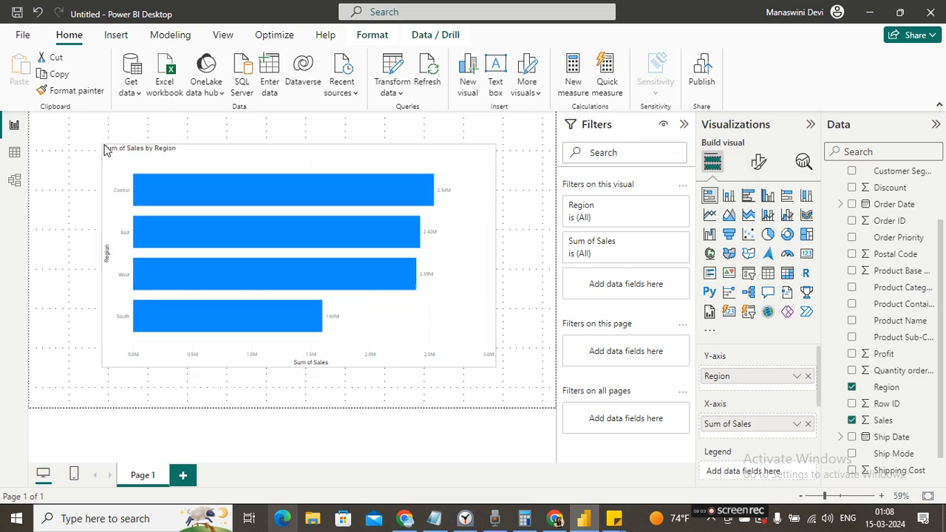
# Try the visual as stacked column, clustered bar, clustered column and pie charts, and settle on a donut chart.
pyautogui.click(729, 196)
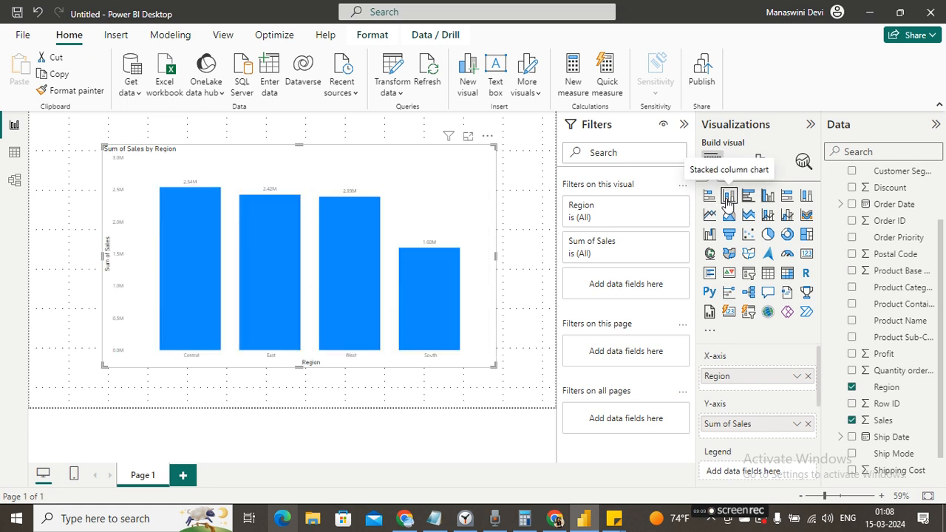
pyautogui.click(748, 200)
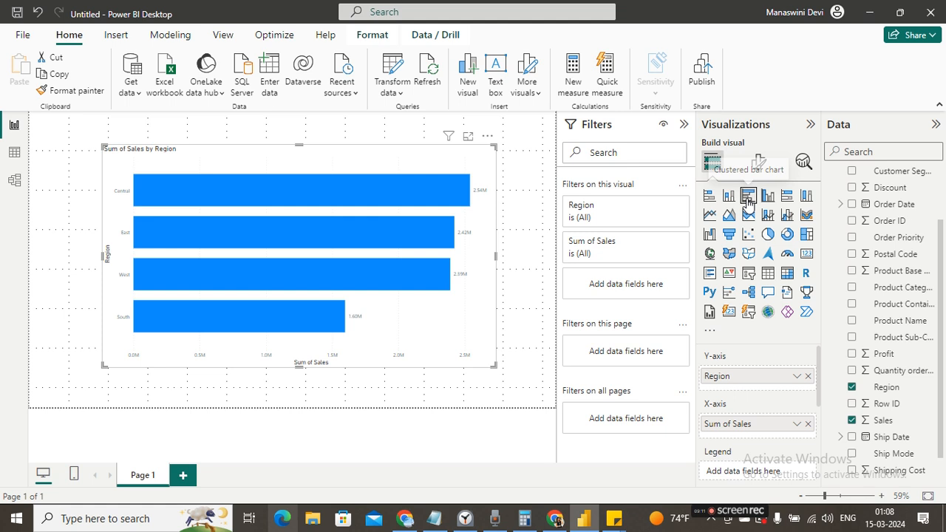
pyautogui.click(770, 198)
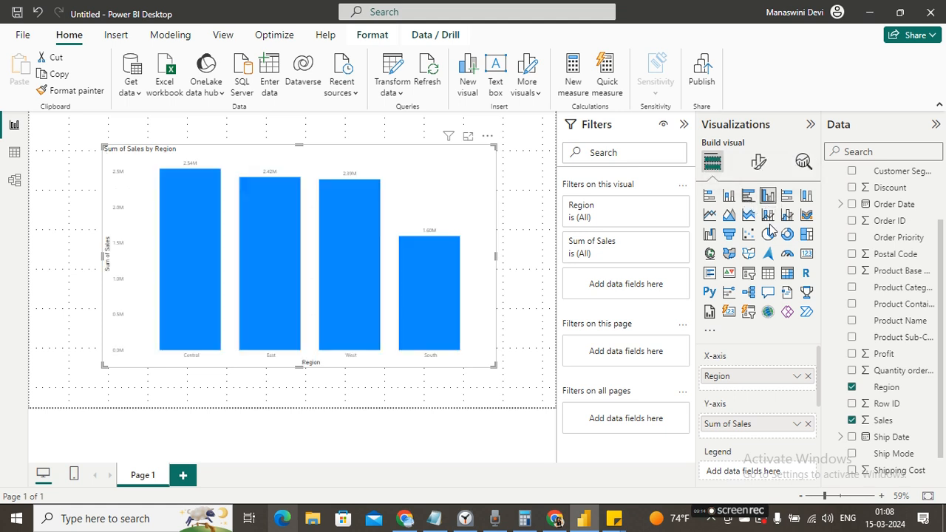
pyautogui.click(769, 234)
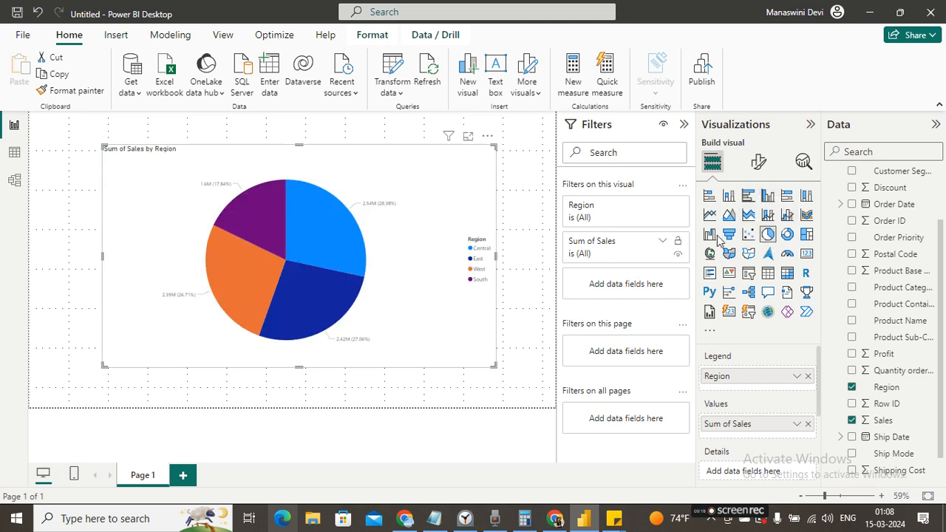
pyautogui.click(787, 235)
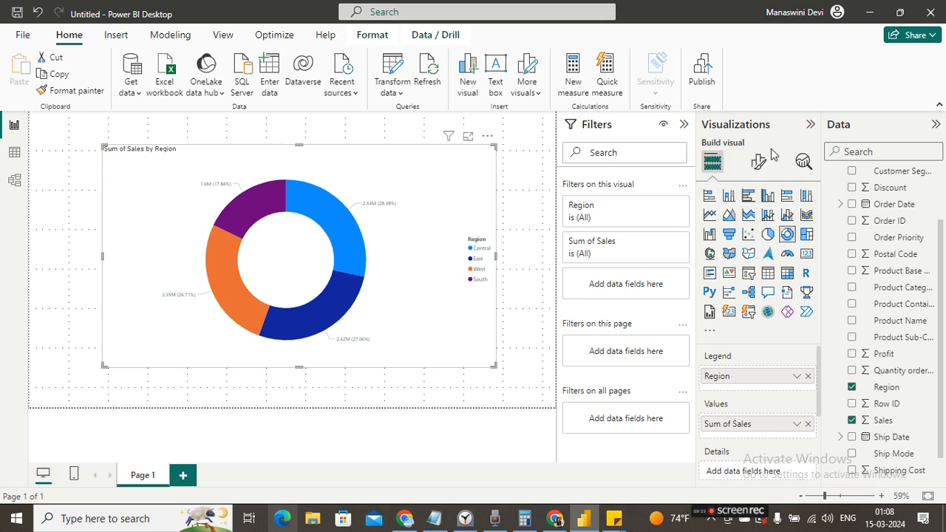
# Review the donut chart's general formatting settings, including the expanded Properties section, and its visual settings.
pyautogui.click(755, 164)
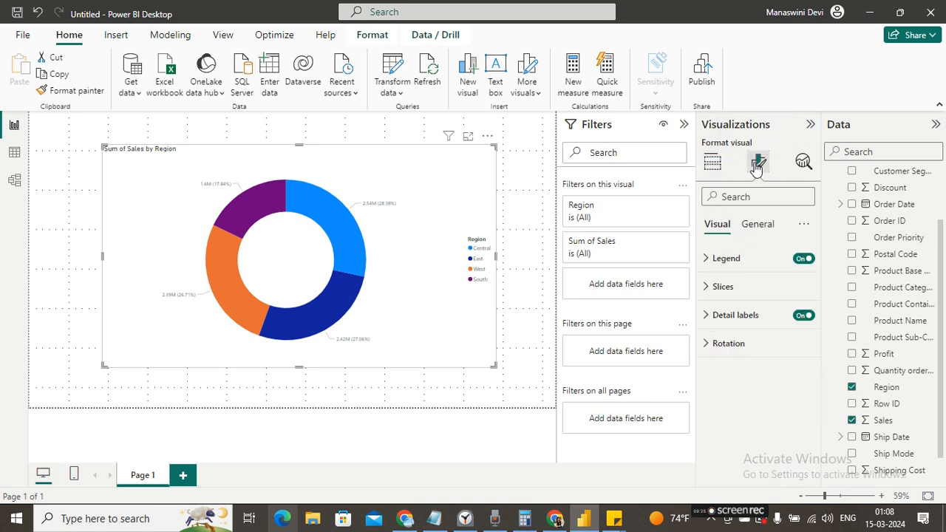
pyautogui.click(755, 226)
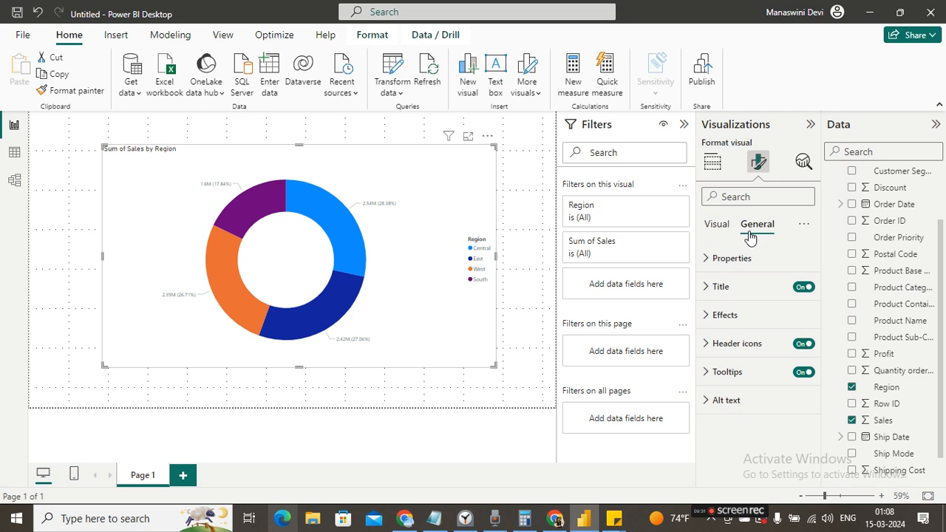
pyautogui.click(707, 260)
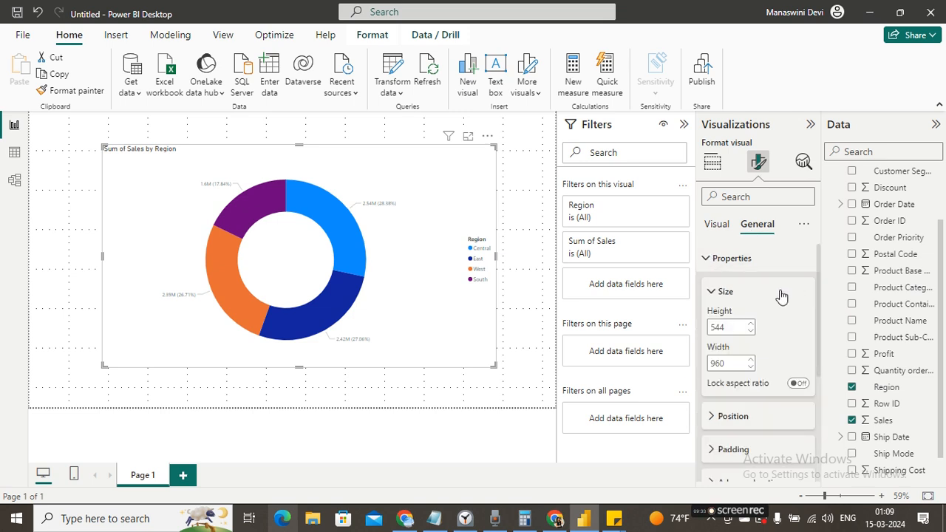
pyautogui.scroll(-3, 817, 292)
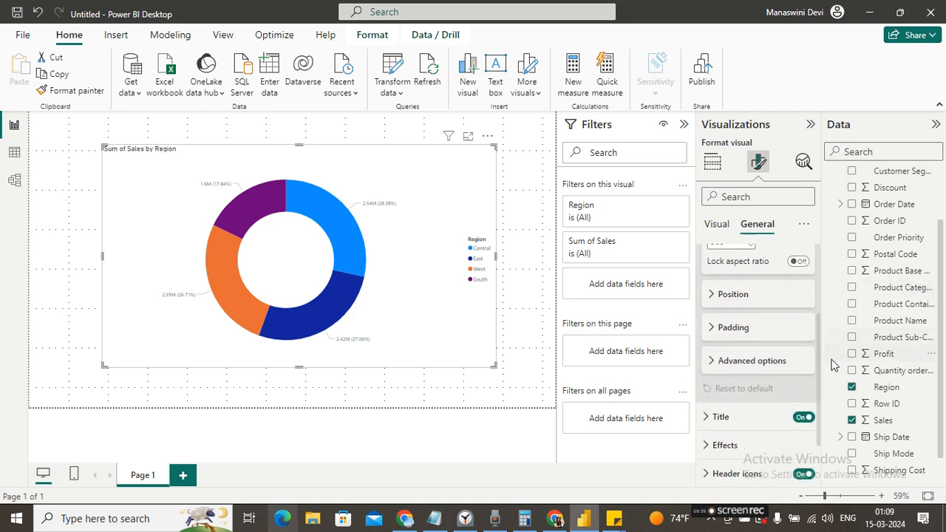
pyautogui.scroll(3, 767, 262)
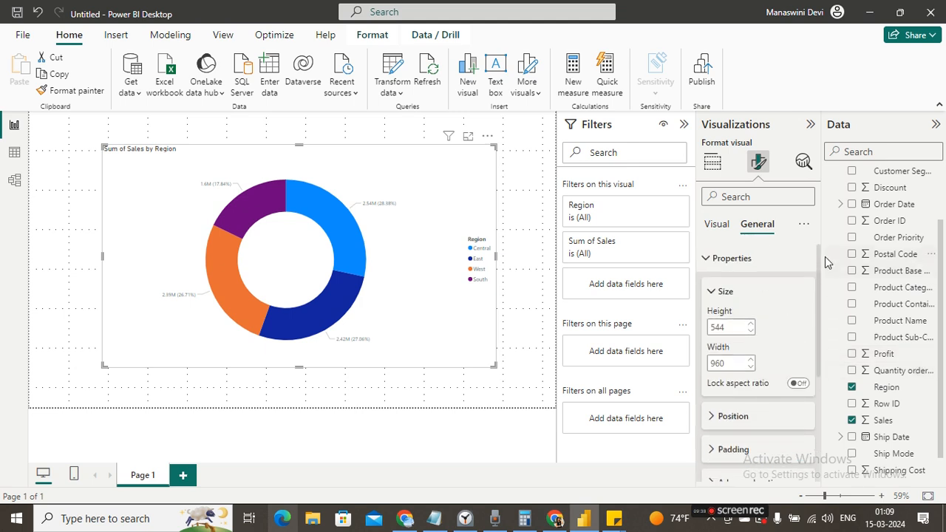
pyautogui.click(718, 224)
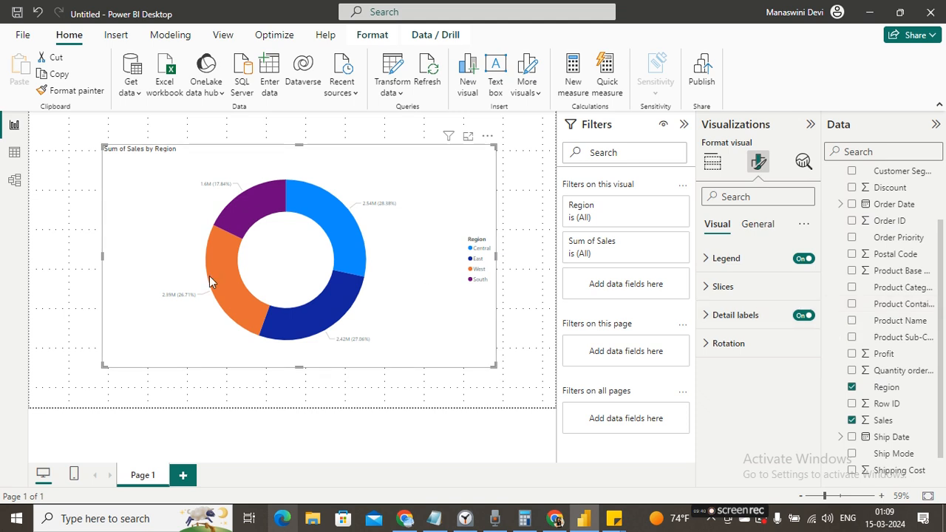
# Duplicate report page Page 1.
pyautogui.rightClick(145, 474)
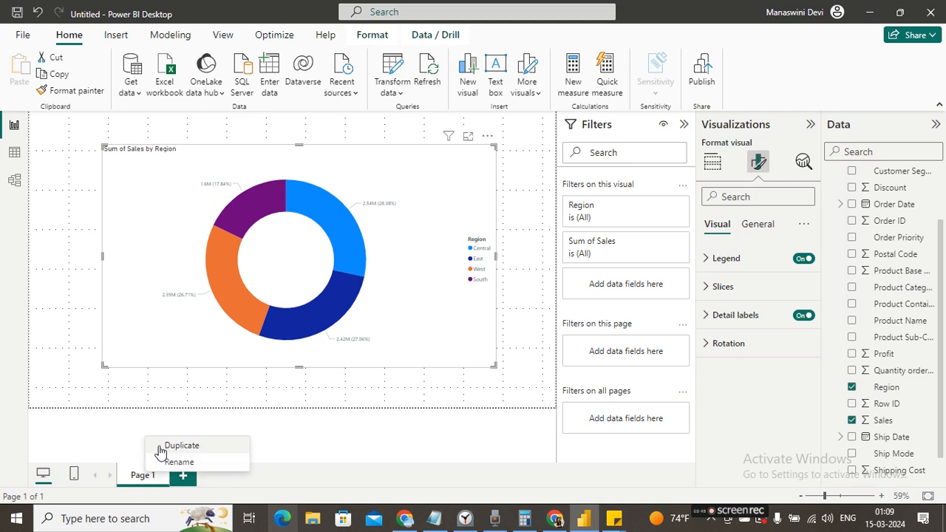
pyautogui.click(170, 446)
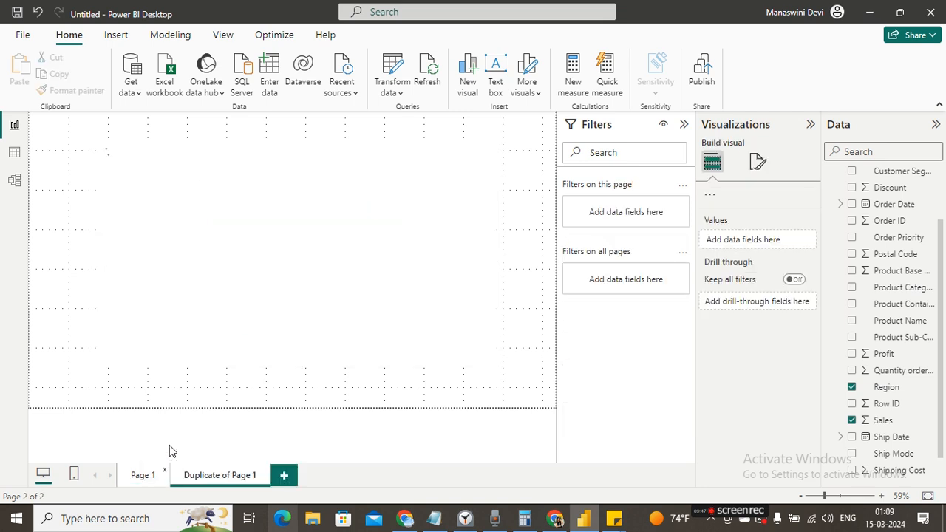
# Duplicate the copied page once more and delete this second copy.
pyautogui.click(114, 40)
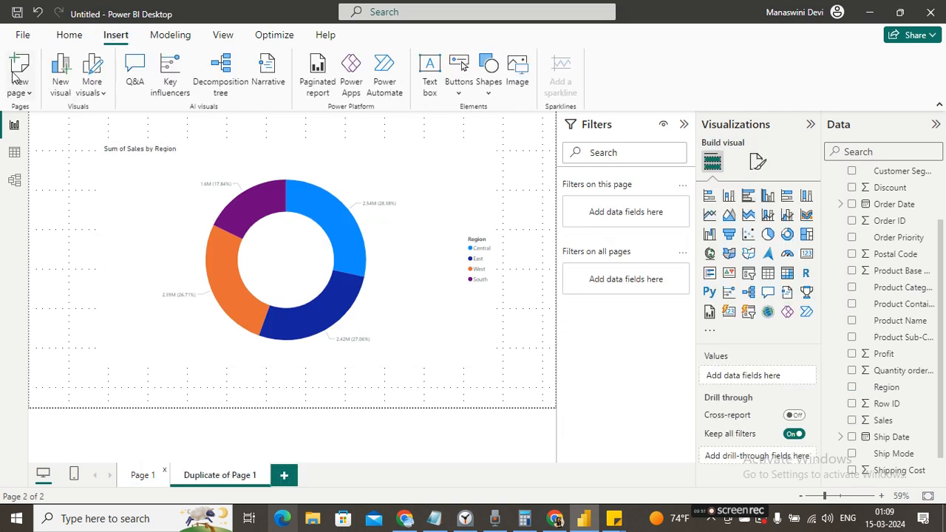
pyautogui.click(29, 94)
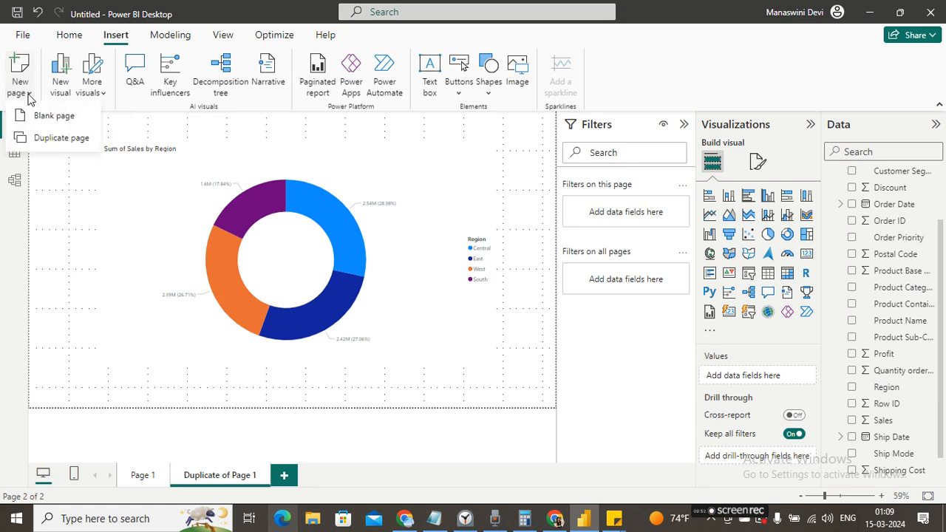
pyautogui.click(48, 143)
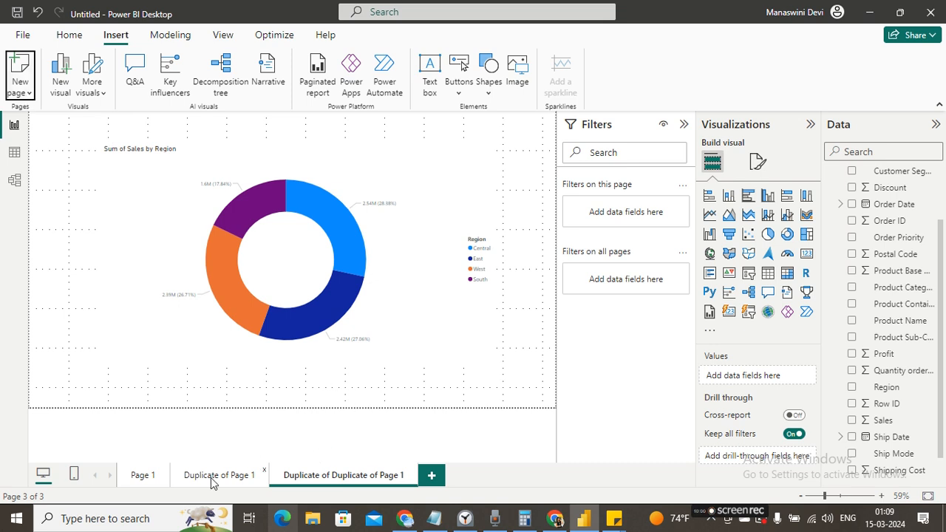
pyautogui.rightClick(307, 475)
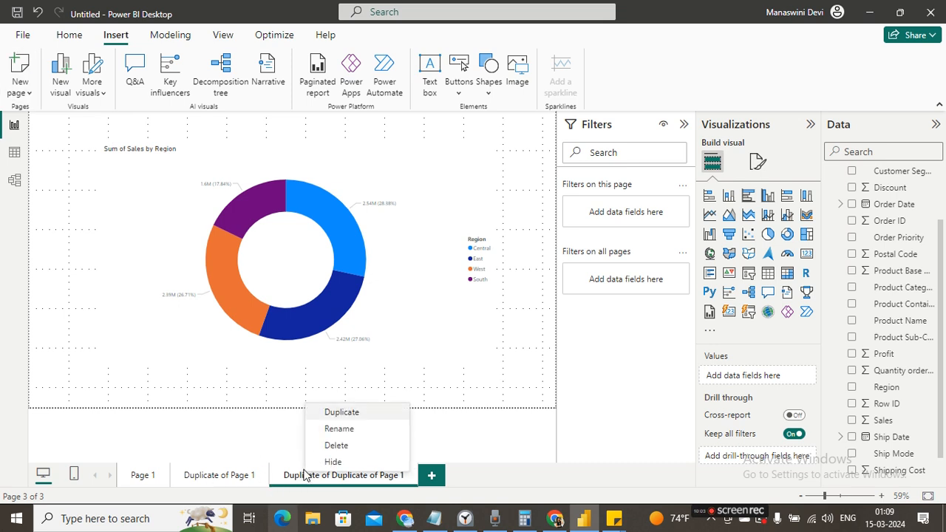
pyautogui.click(349, 446)
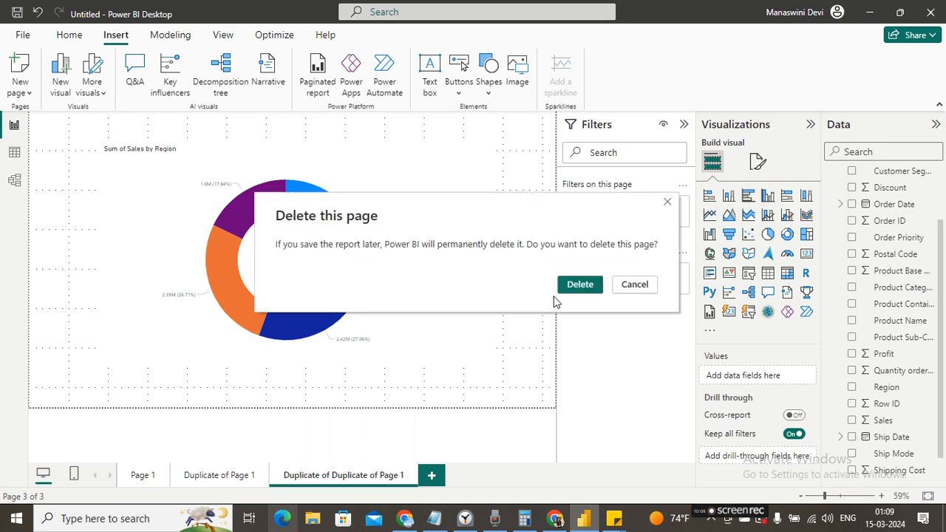
pyautogui.click(570, 290)
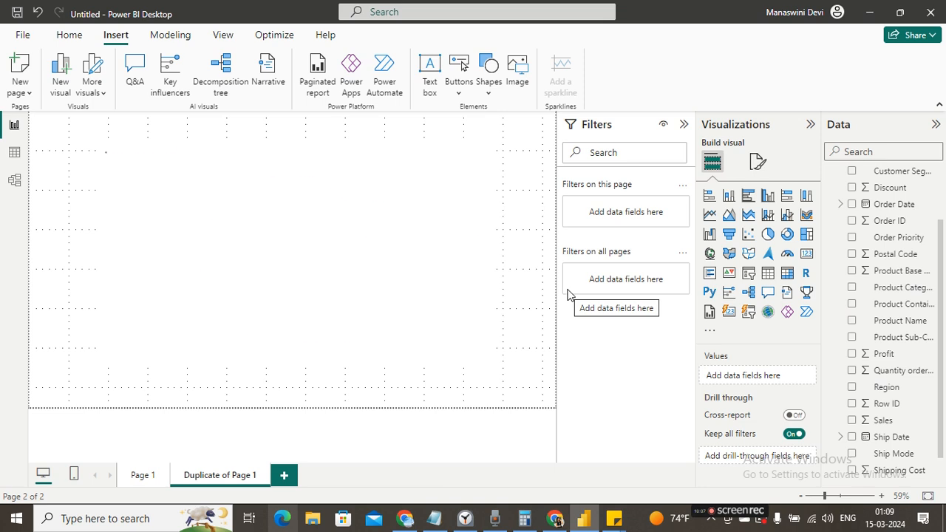
# On Page 1, add a stacked column chart of Sales by Region and position it over the donut chart.
pyautogui.click(138, 476)
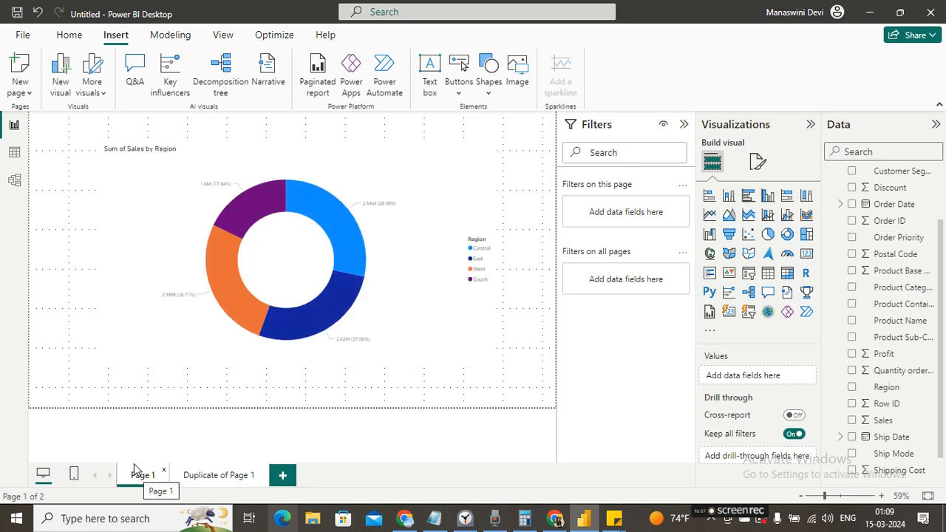
pyautogui.click(728, 196)
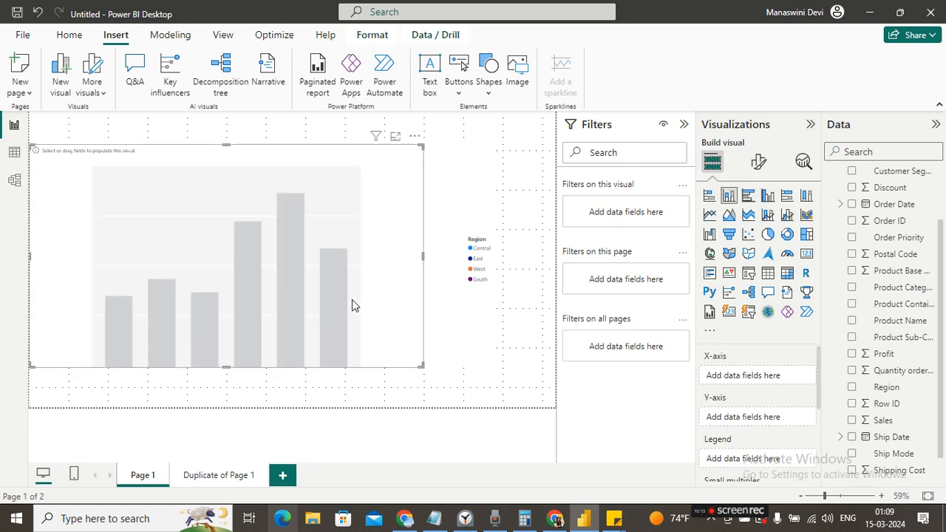
pyautogui.moveTo(354, 300); pyautogui.dragTo(418, 319)
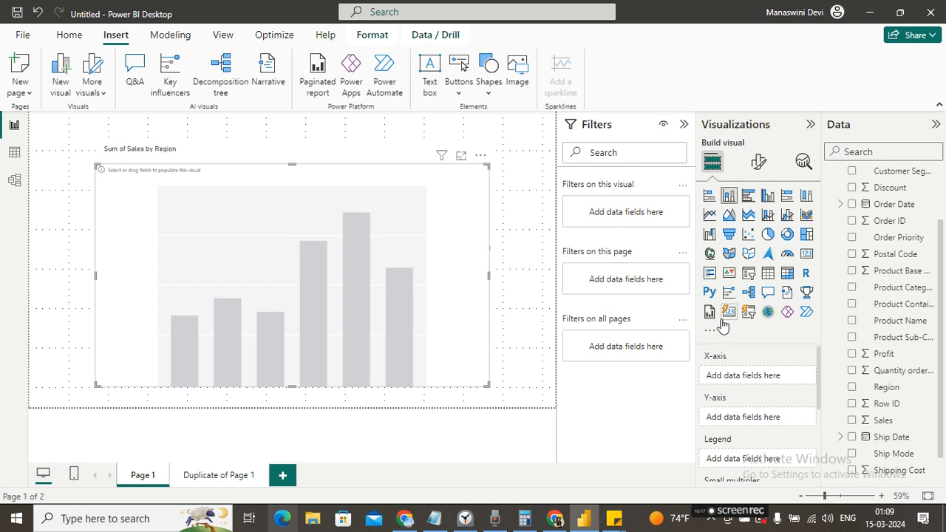
pyautogui.click(851, 421)
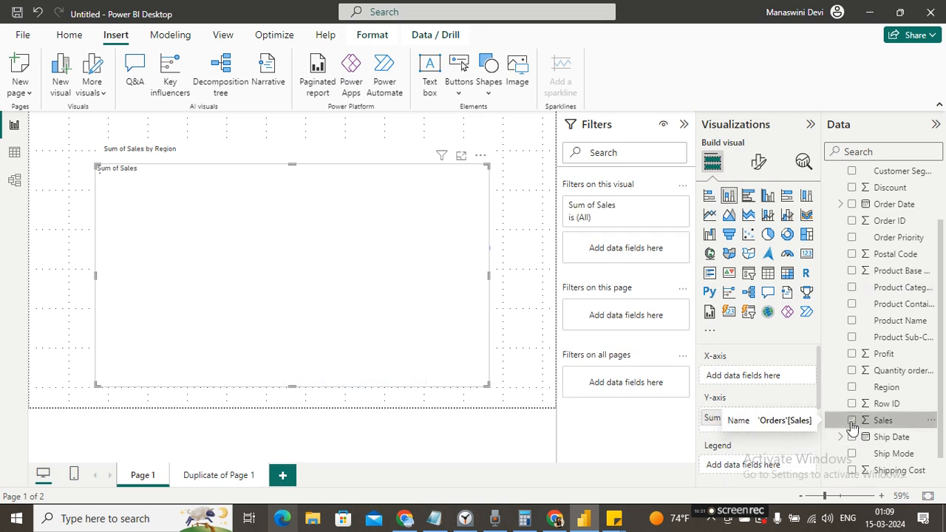
pyautogui.click(852, 388)
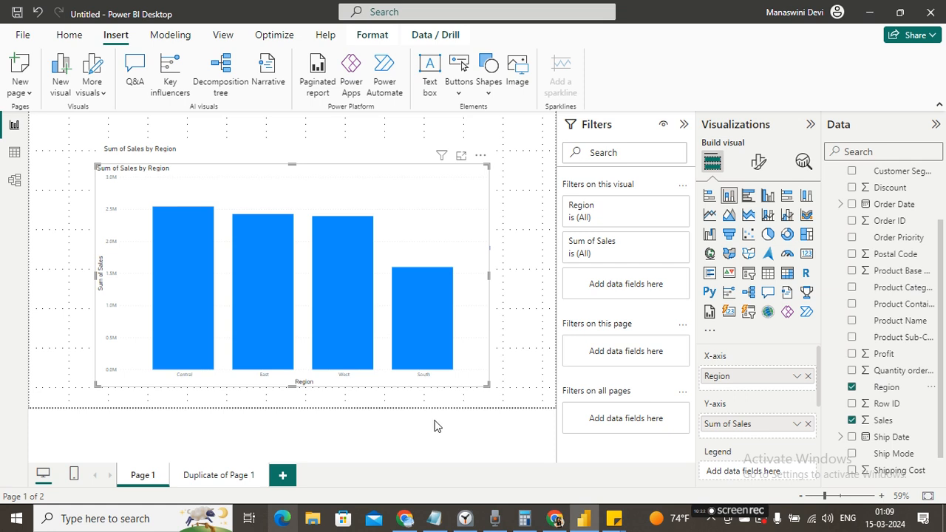
# Open the duplicated page and rename it "donut chart".
pyautogui.click(235, 477)
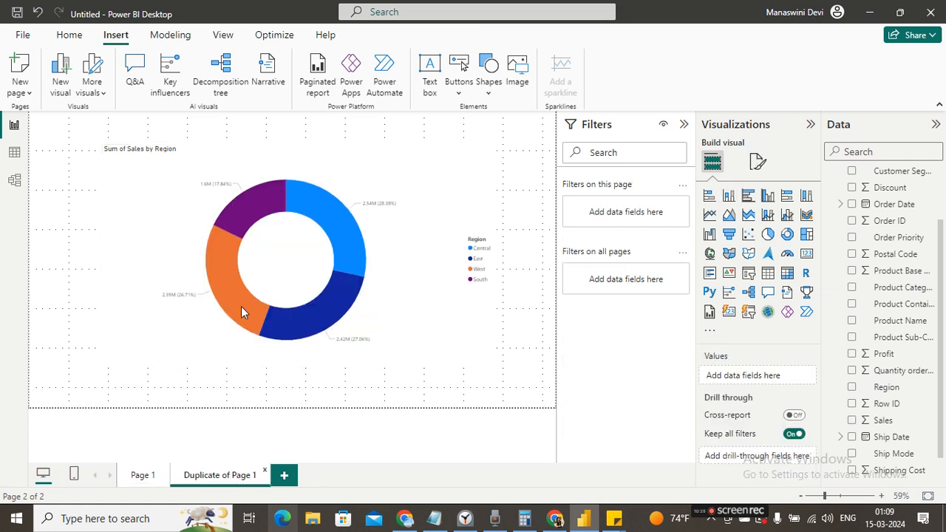
pyautogui.rightClick(201, 477)
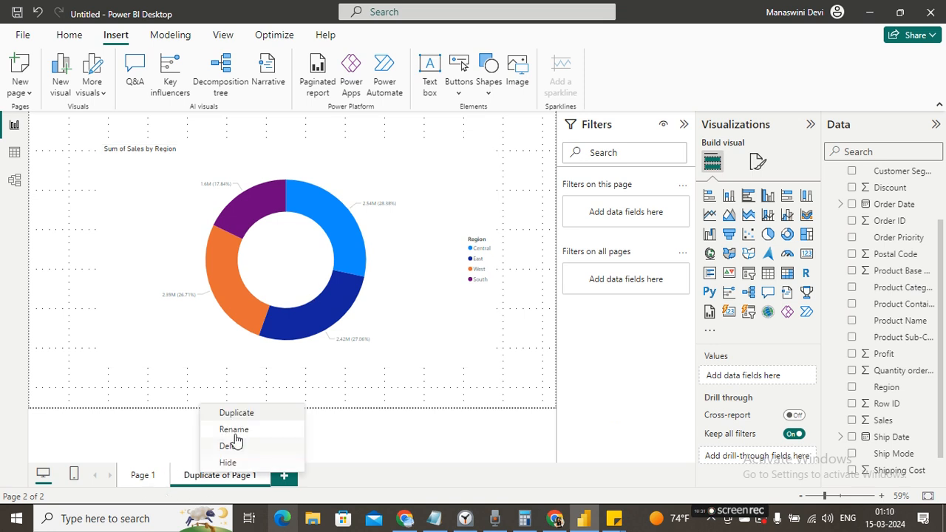
pyautogui.click(235, 434)
pyautogui.press('BackSpace')
pyautogui.write('donum')
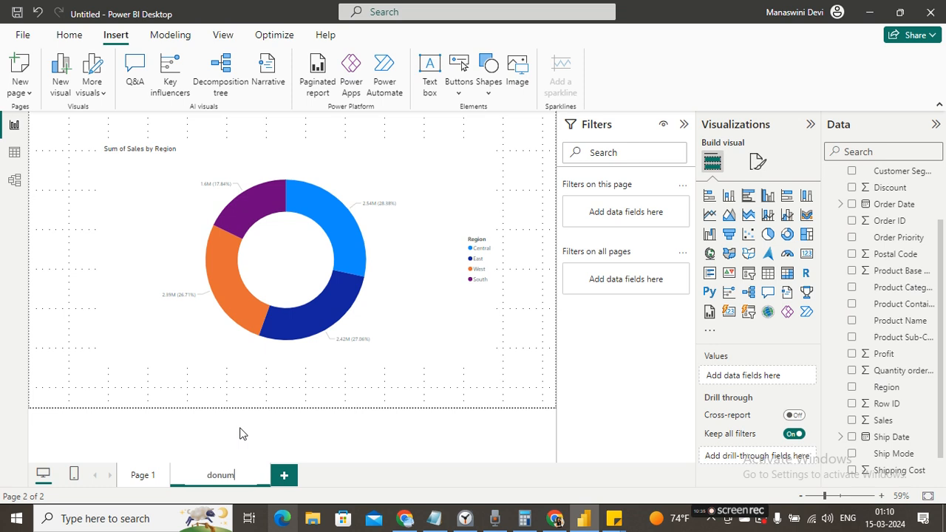
pyautogui.press('BackSpace')
pyautogui.write('t chart')
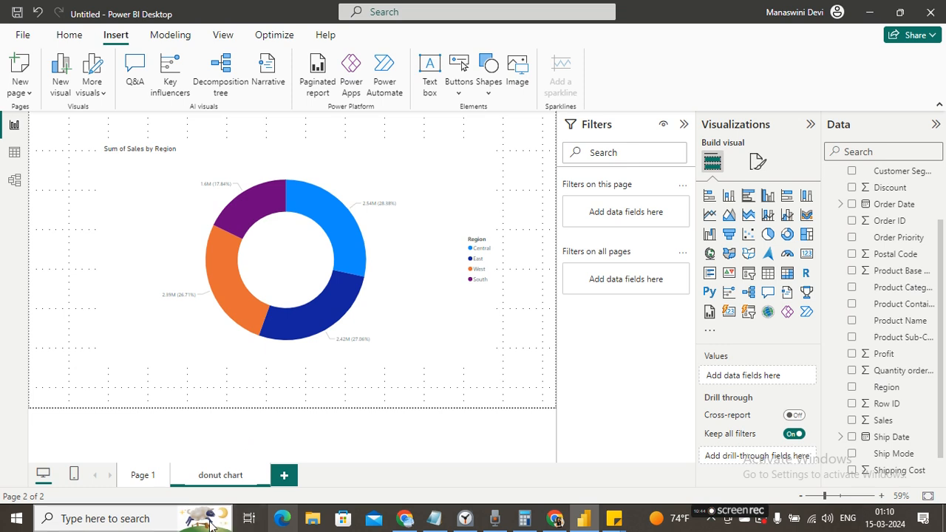
# Rename Page 1 as "column chart".
pyautogui.rightClick(149, 477)
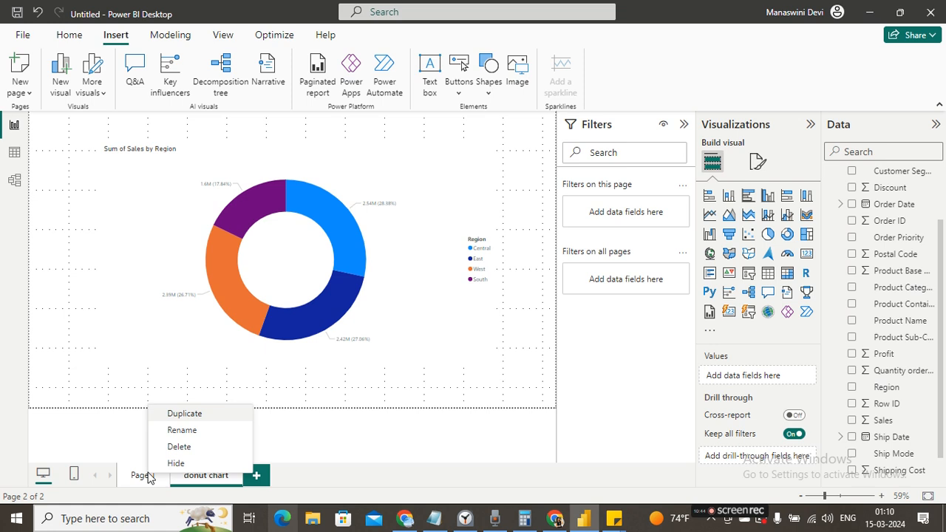
pyautogui.click(144, 472)
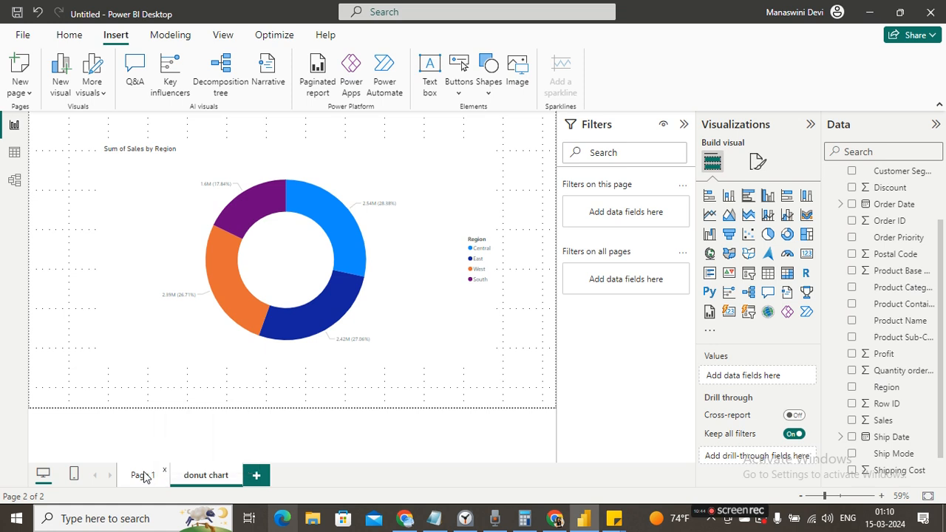
pyautogui.doubleClick(144, 476)
pyautogui.press('BackSpace')
pyautogui.write('col')
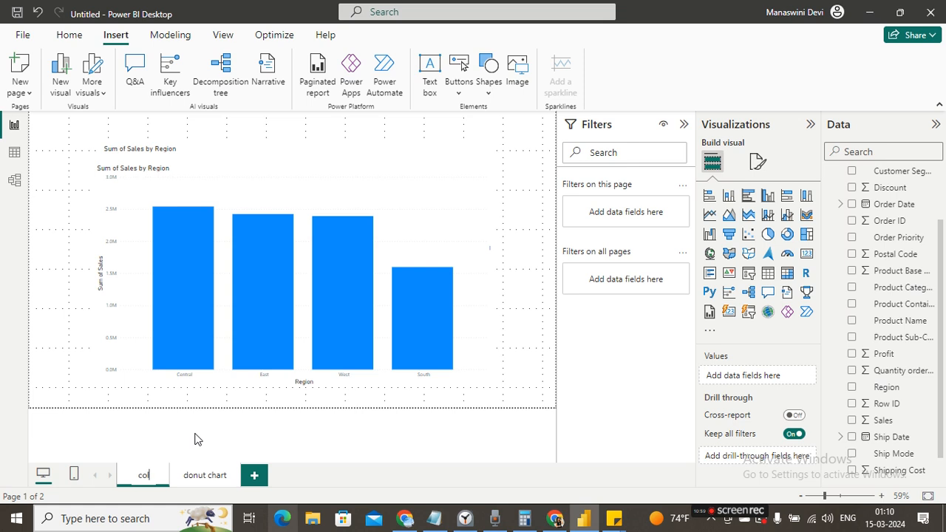
pyautogui.write('umn chart')
pyautogui.press('Return')
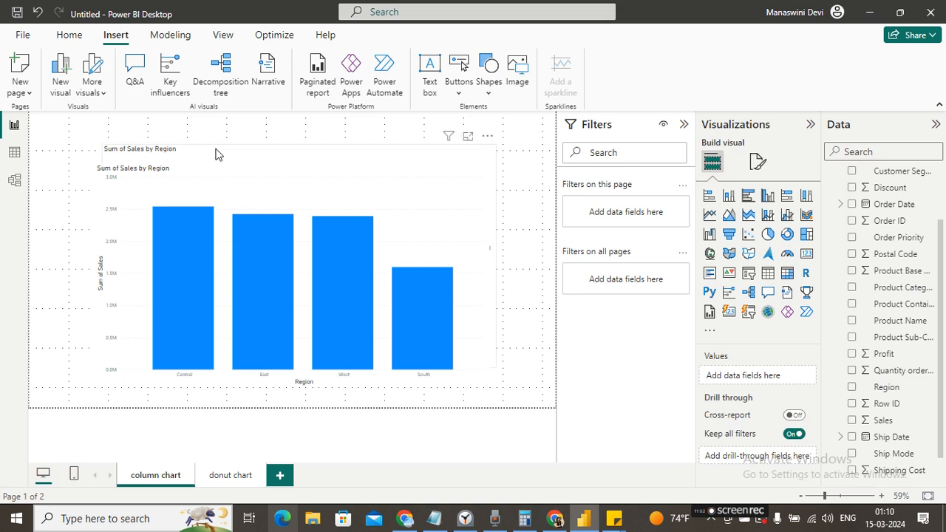
# Delete the donut chart from the column chart page and move the column chart up toward the page's upper-left corner.
pyautogui.hotkey('ctrl', 'v')
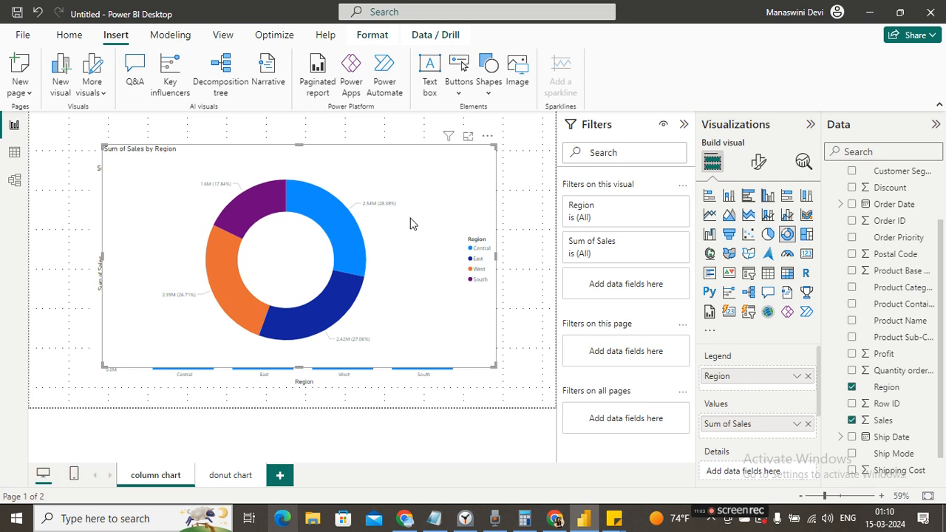
pyautogui.press('Delete')
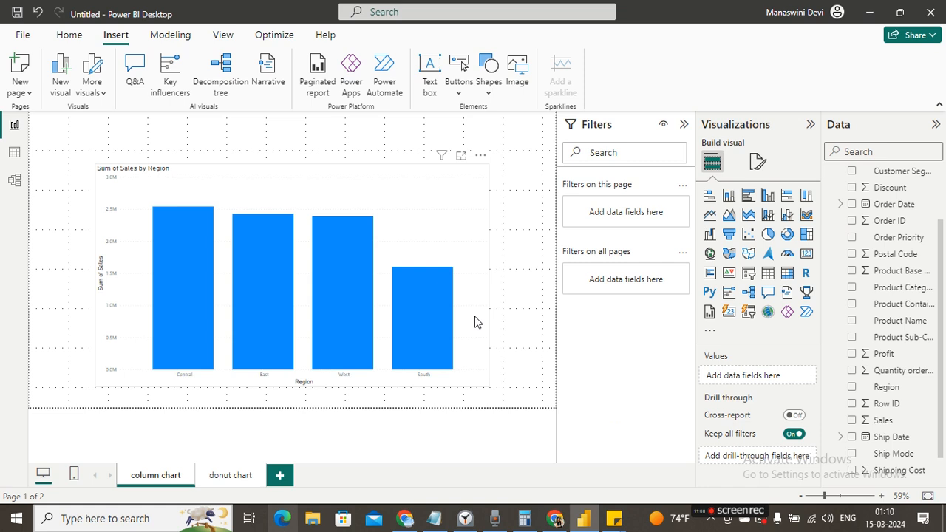
pyautogui.moveTo(432, 365); pyautogui.dragTo(419, 332)
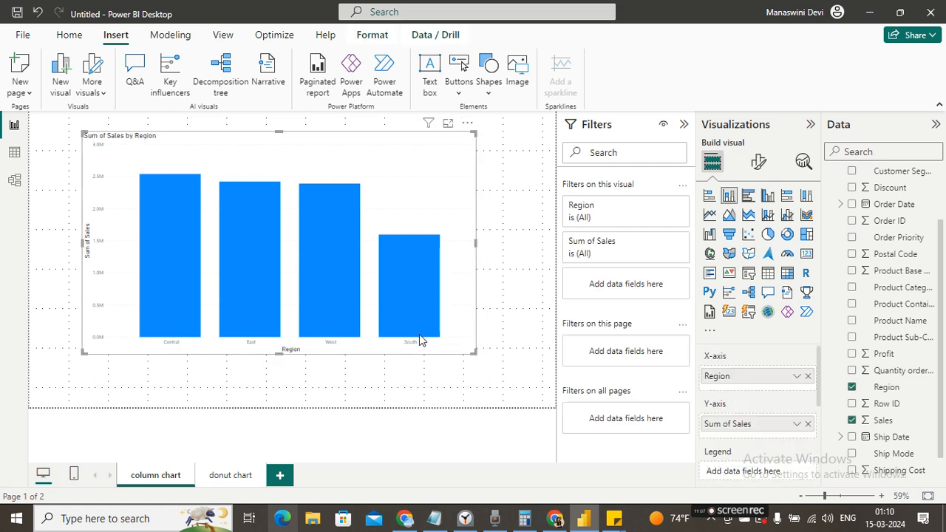
pyautogui.click(495, 344)
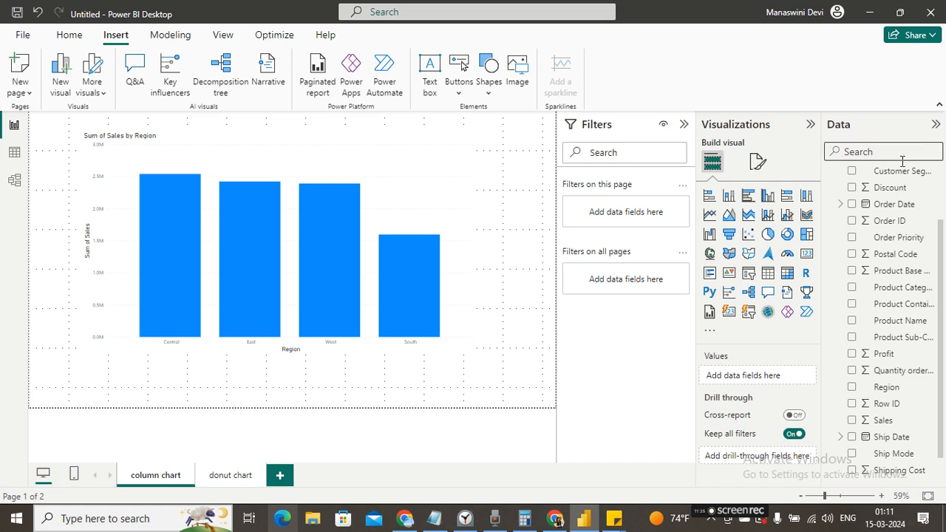
pyautogui.scroll(2, 916, 229)
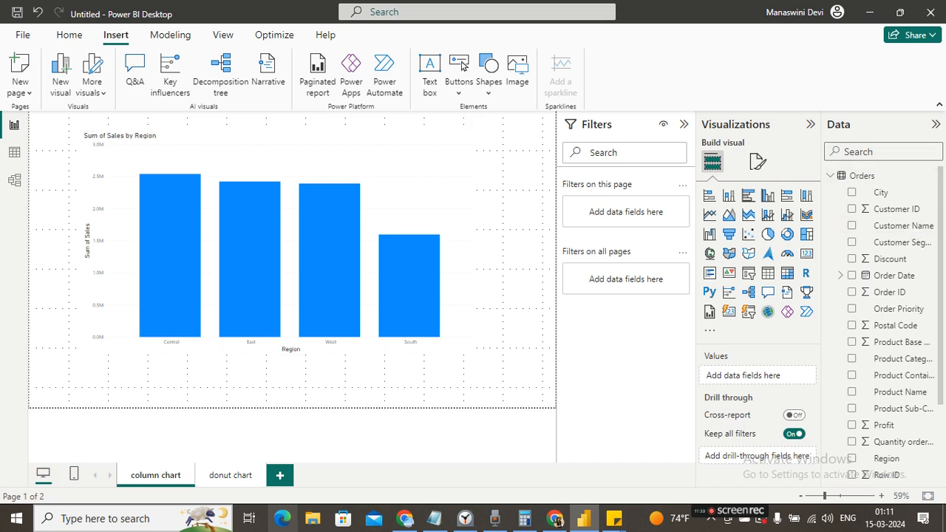
pyautogui.click(23, 35)
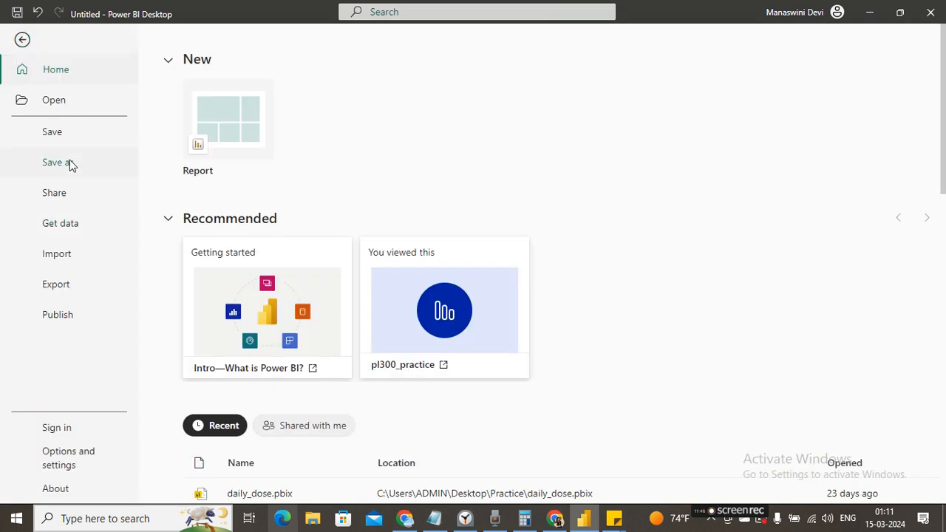
pyautogui.click(23, 41)
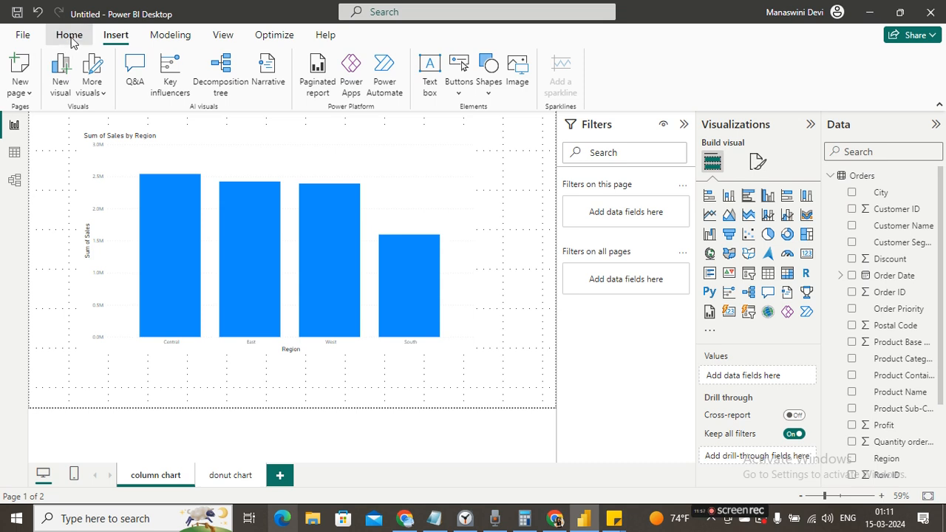
pyautogui.click(70, 37)
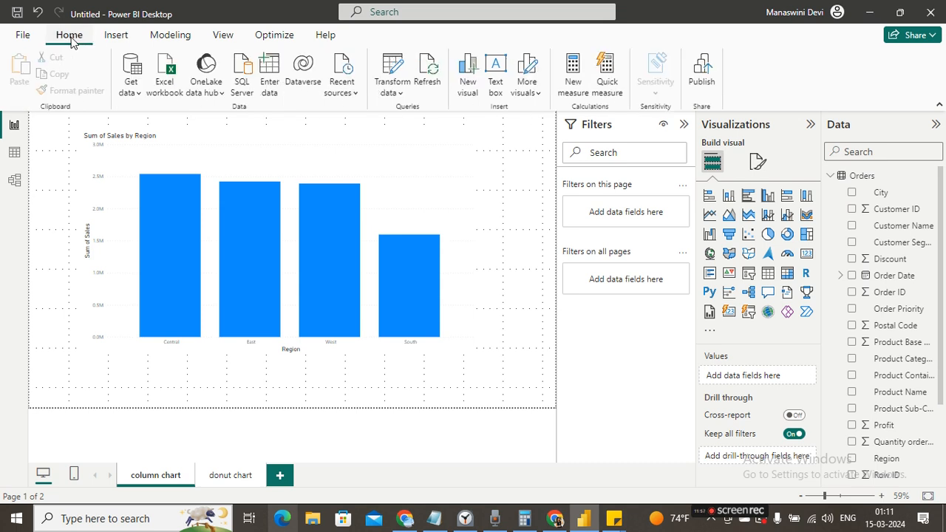
pyautogui.click(137, 95)
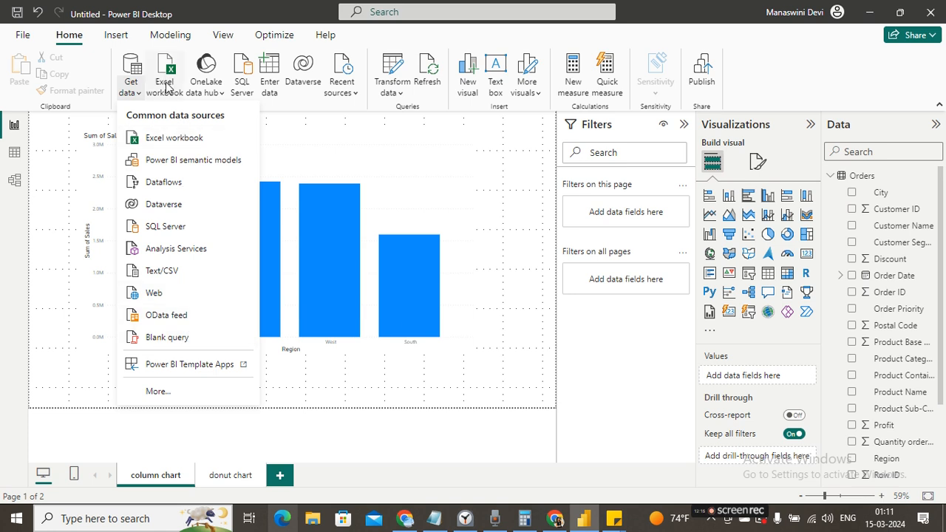
pyautogui.click(221, 96)
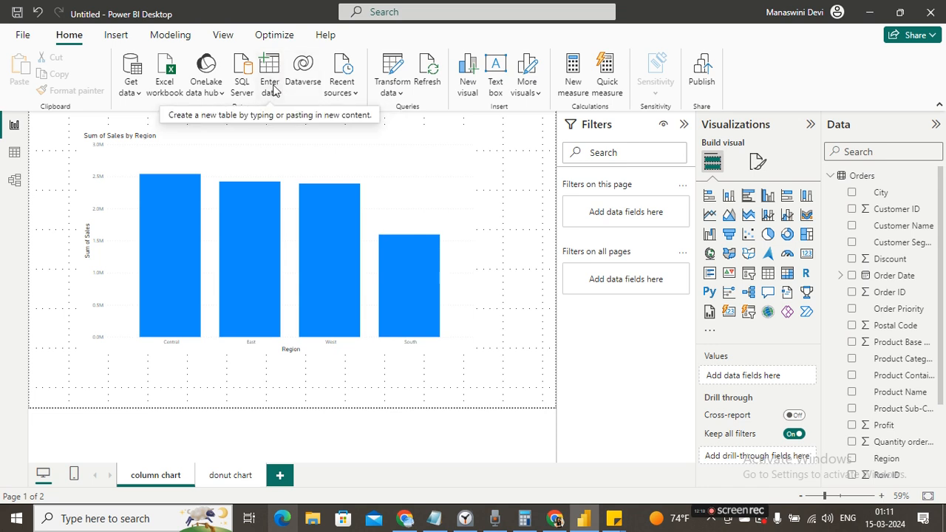
pyautogui.click(400, 93)
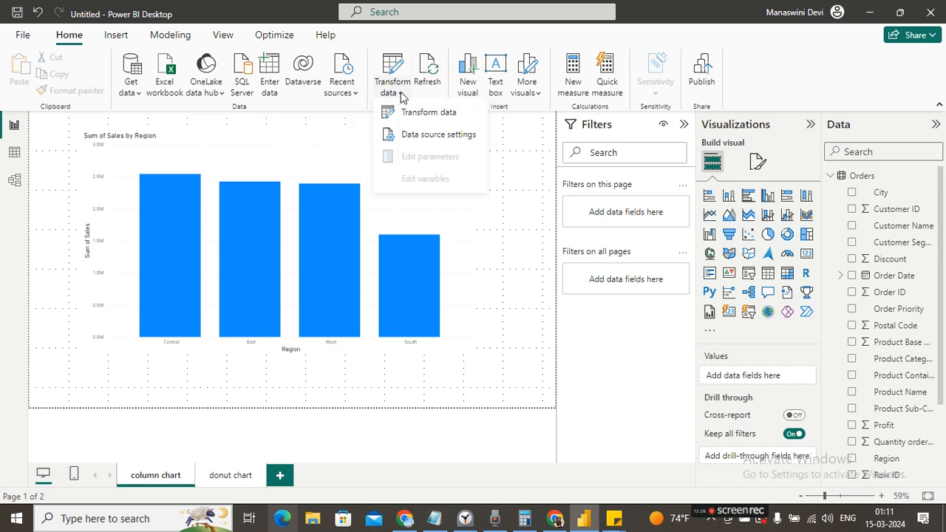
pyautogui.click(516, 132)
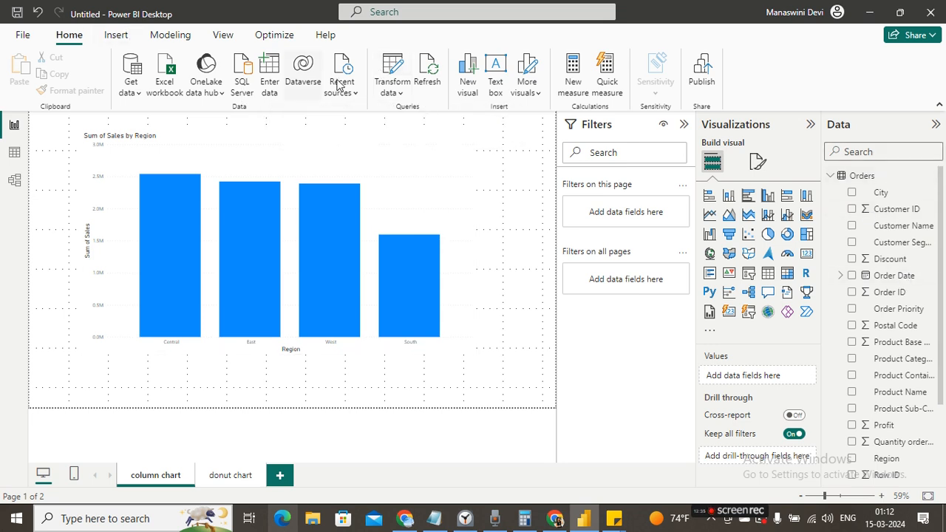
pyautogui.click(392, 87)
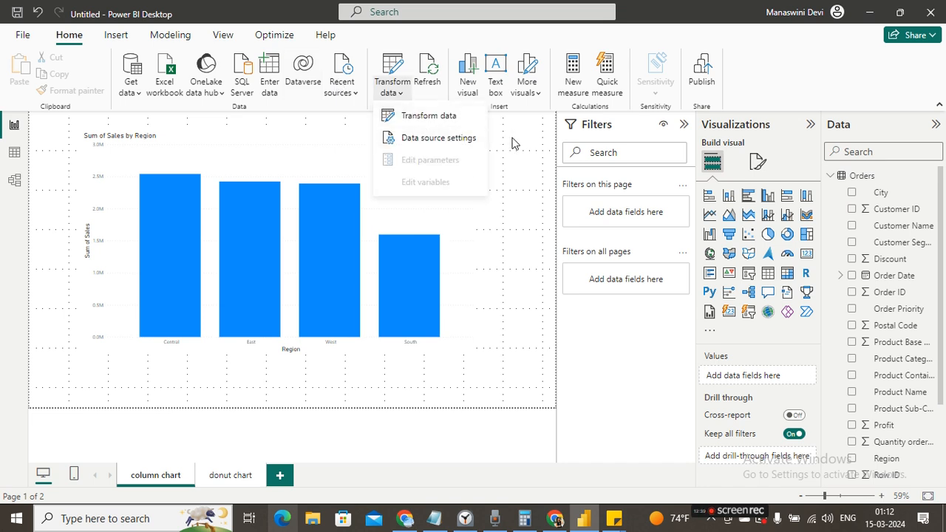
pyautogui.click(124, 39)
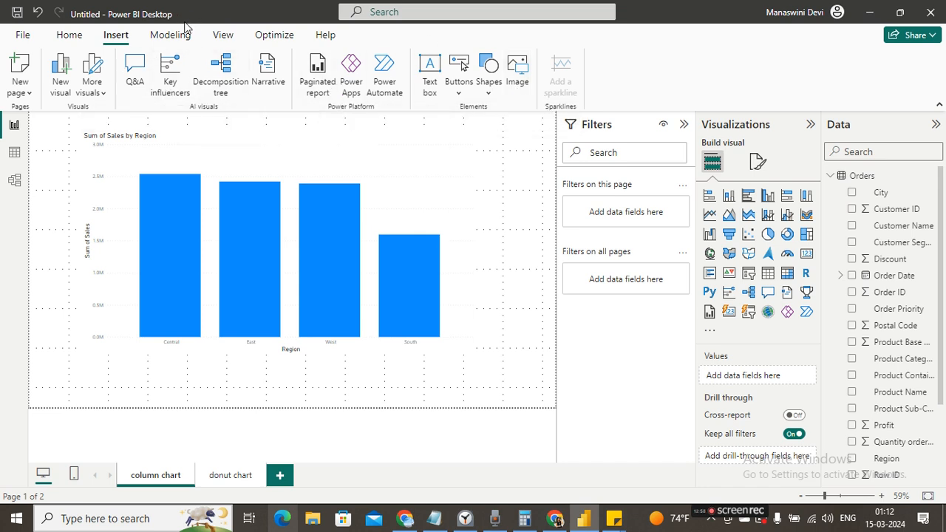
pyautogui.click(182, 33)
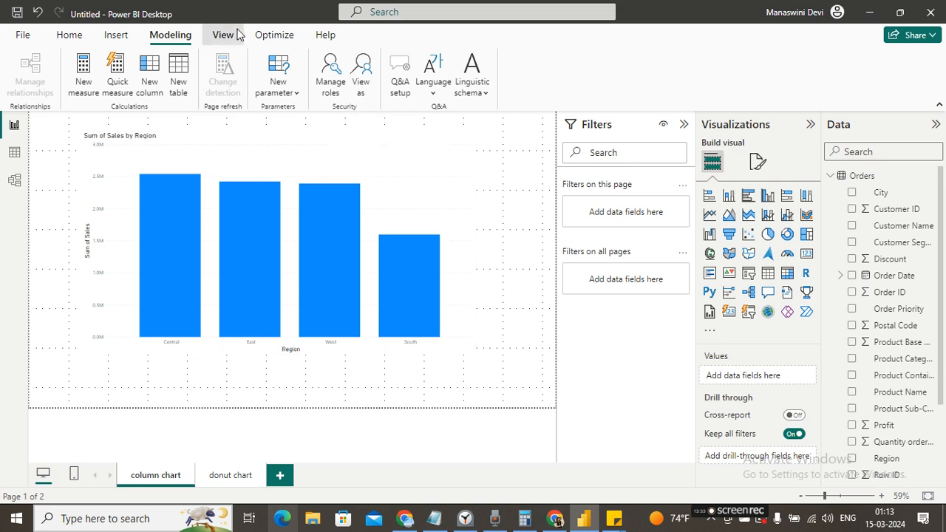
pyautogui.click(224, 35)
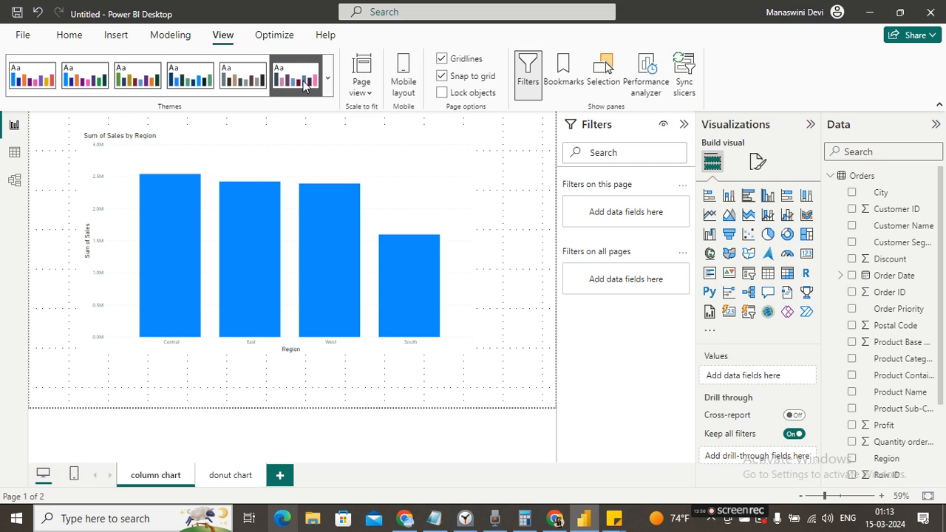
pyautogui.click(271, 43)
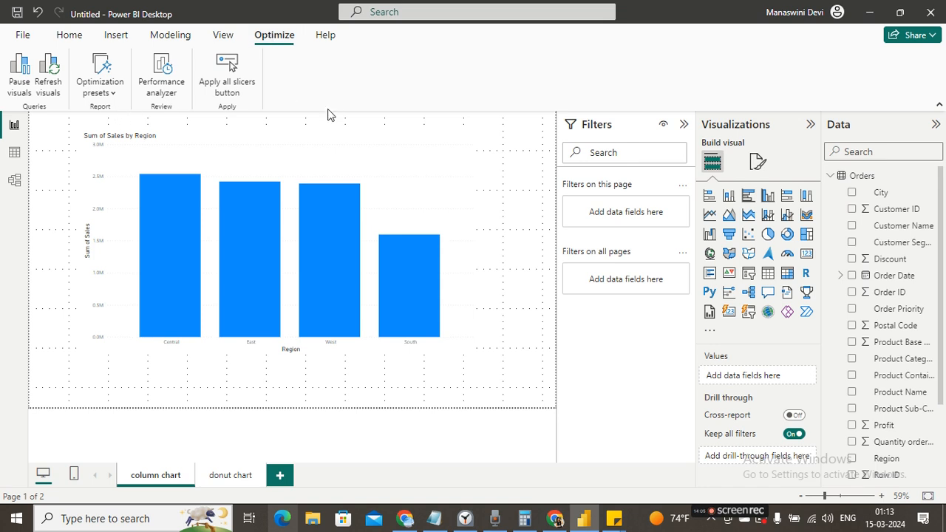
pyautogui.click(326, 35)
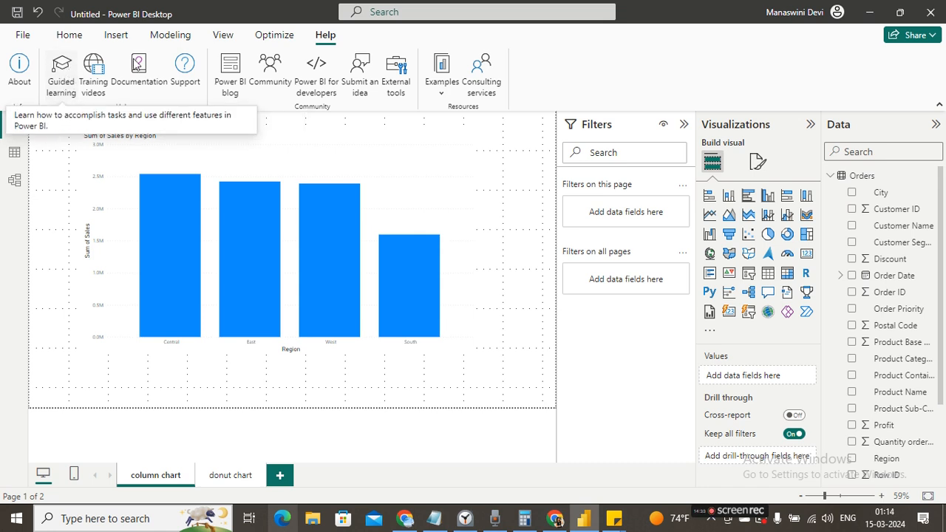
pyautogui.click(71, 34)
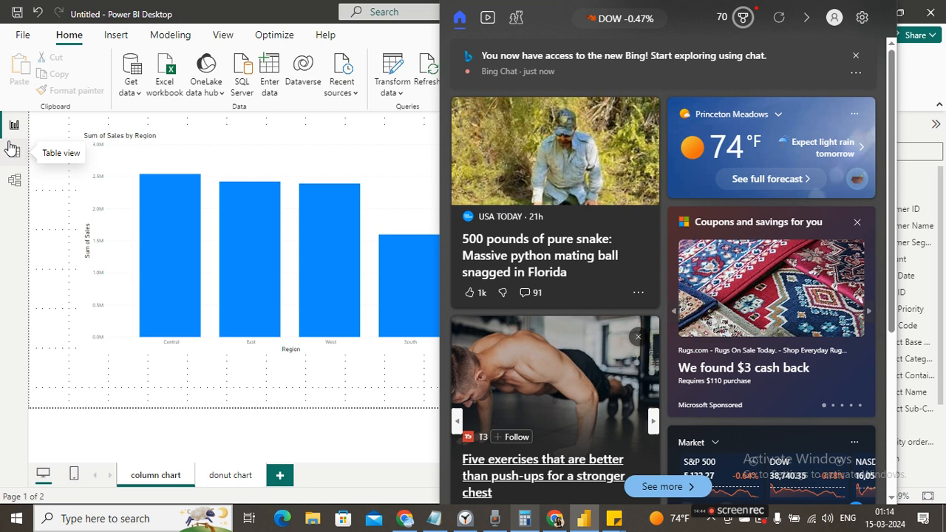
# Look through the Orders table's columns in Table view and return to the report.
pyautogui.click(13, 150)
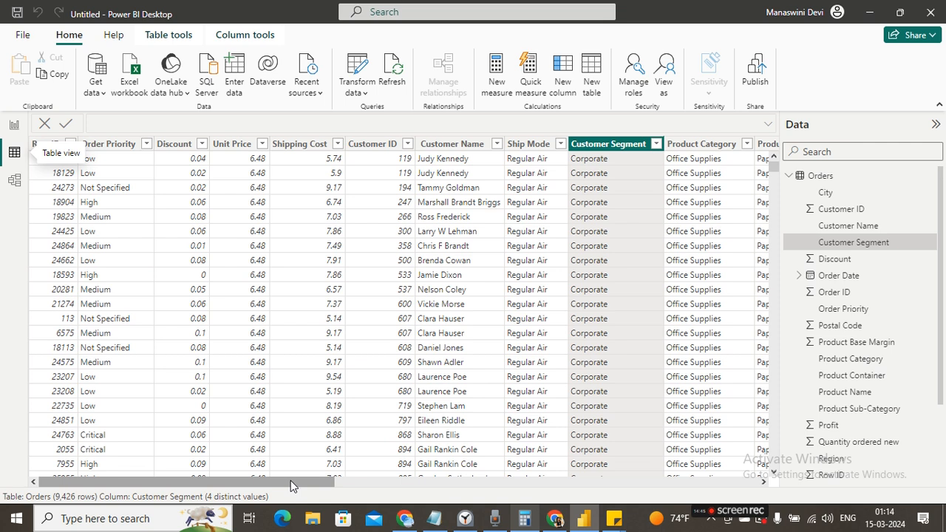
pyautogui.hscroll(5, 291, 480)
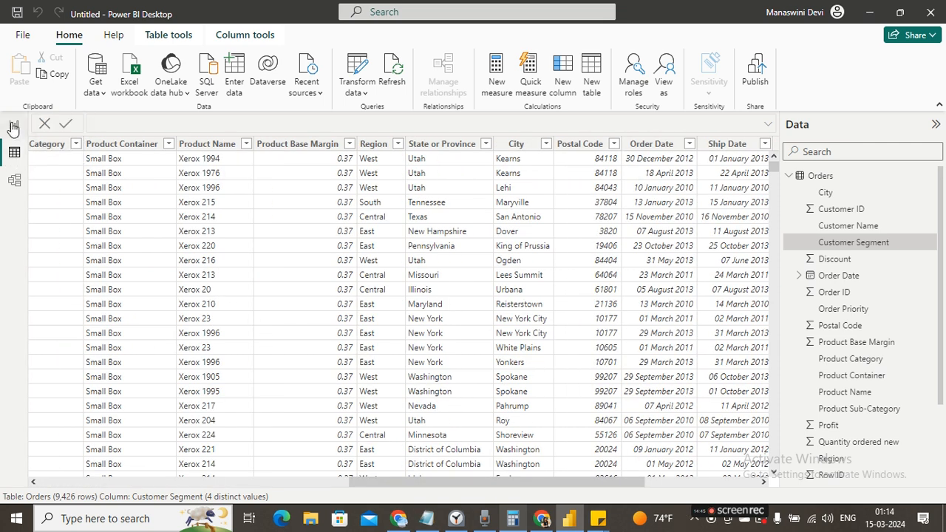
pyautogui.click(13, 127)
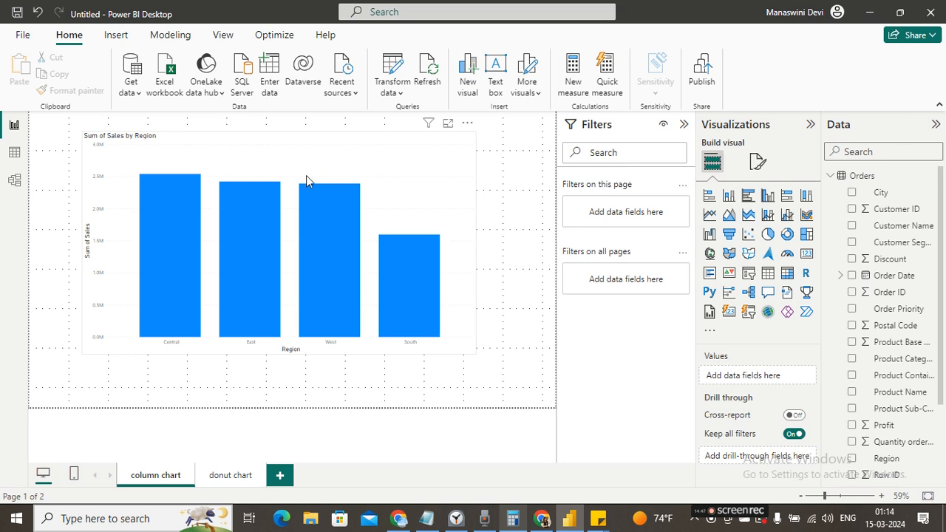
# Open the Orders query in Power Query Editor and duplicate its Sales column.
pyautogui.click(399, 93)
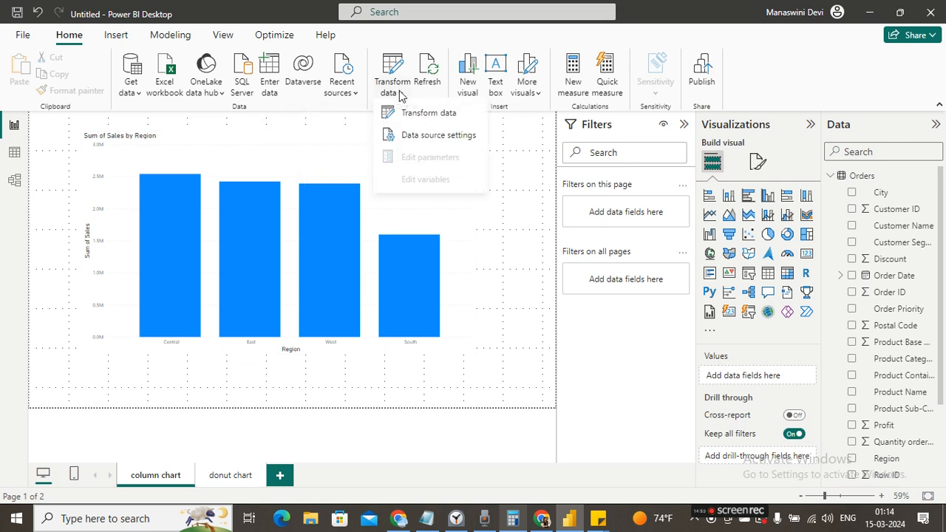
pyautogui.click(403, 115)
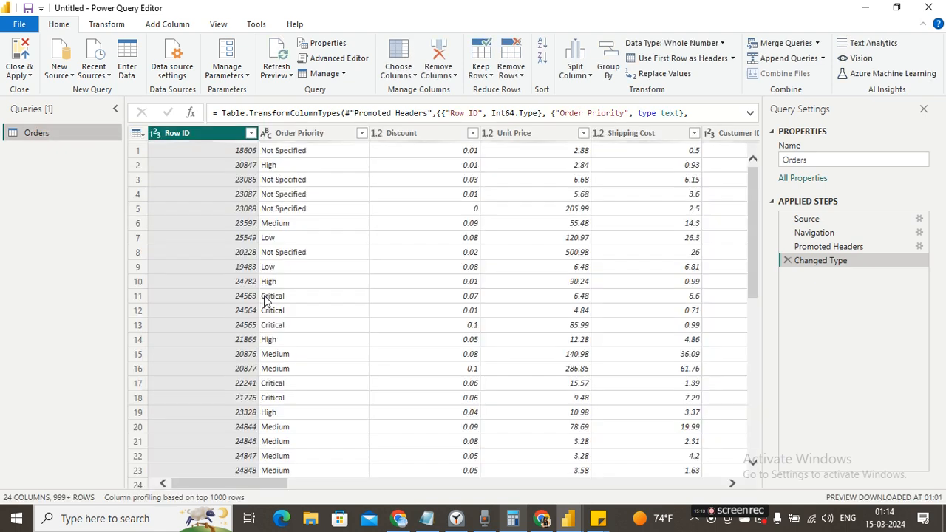
pyautogui.moveTo(243, 484); pyautogui.dragTo(682, 451)
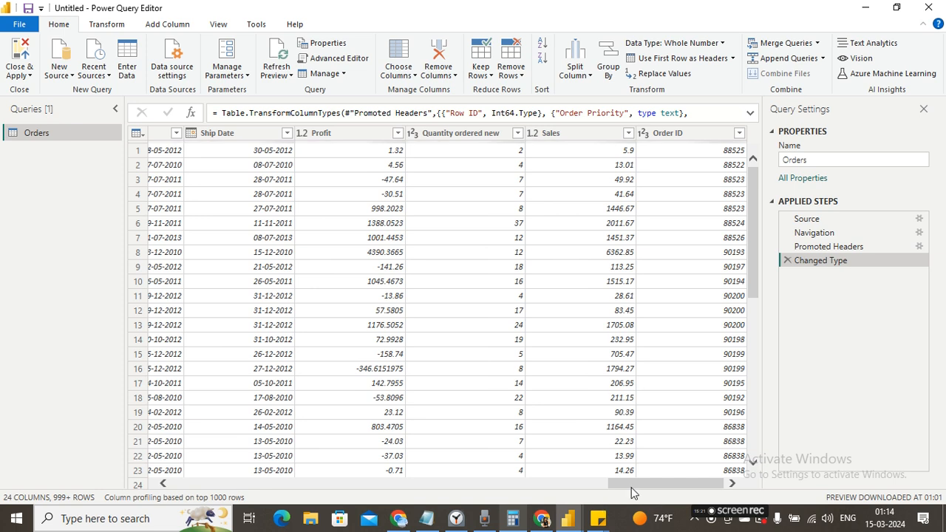
pyautogui.rightClick(577, 139)
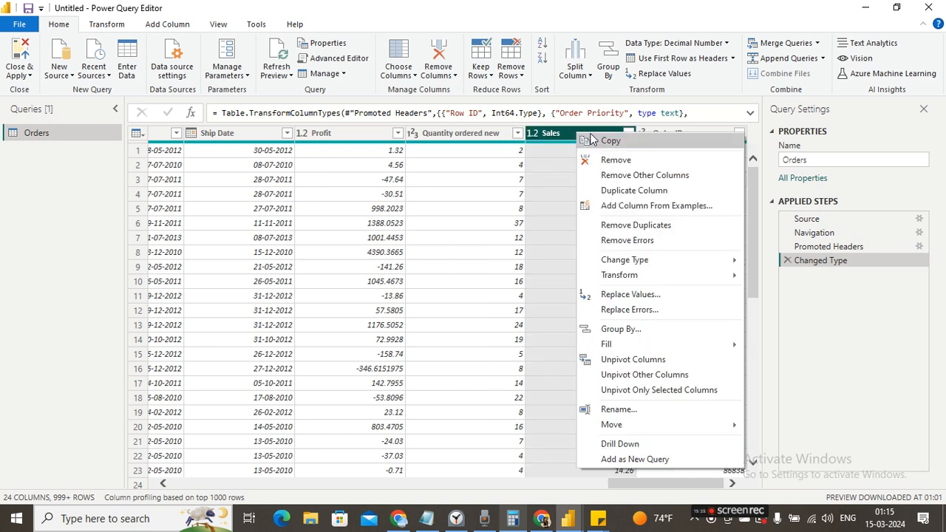
pyautogui.click(615, 191)
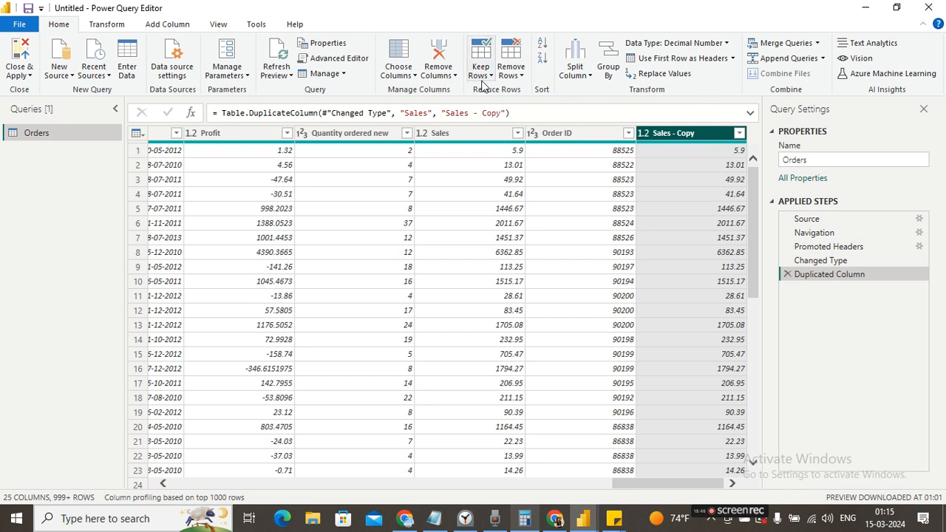
# Multiply every value in the duplicated Sales column by 0.1.
pyautogui.click(107, 25)
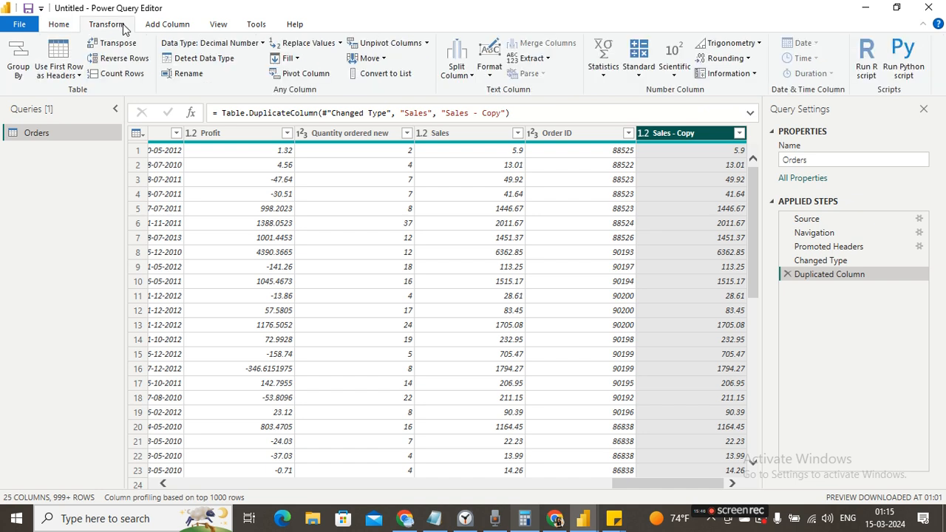
pyautogui.click(637, 73)
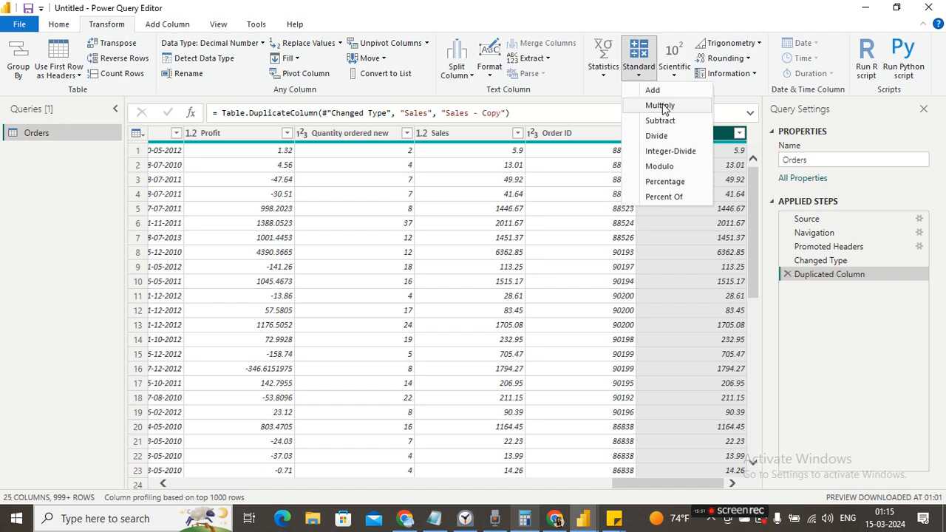
pyautogui.click(660, 106)
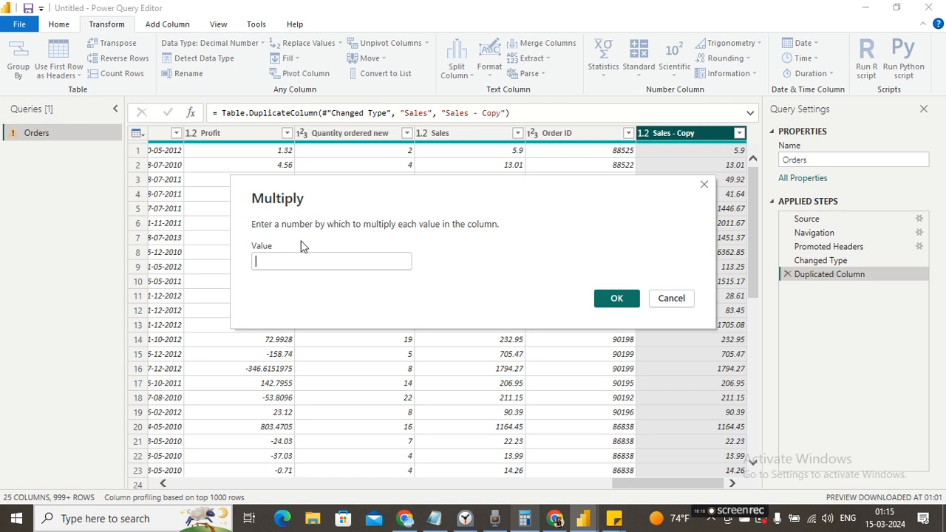
pyautogui.write('0.1')
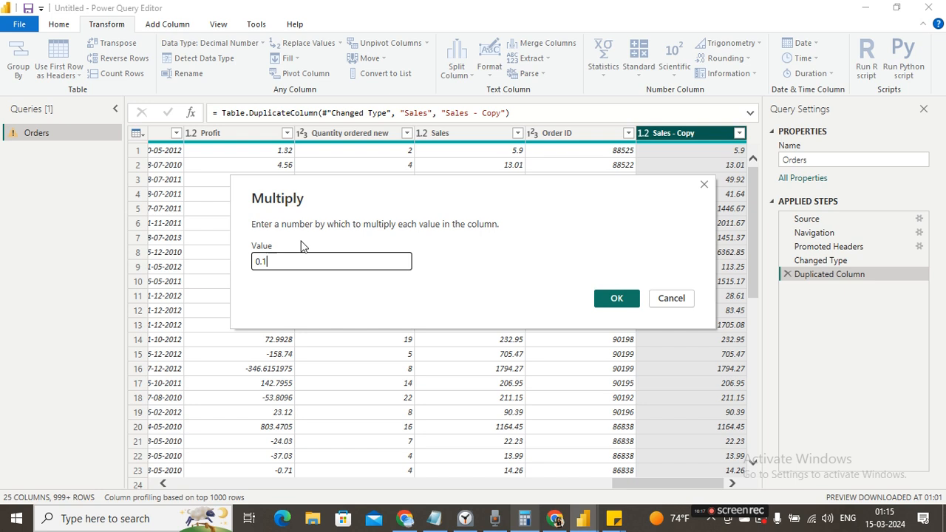
pyautogui.click(616, 299)
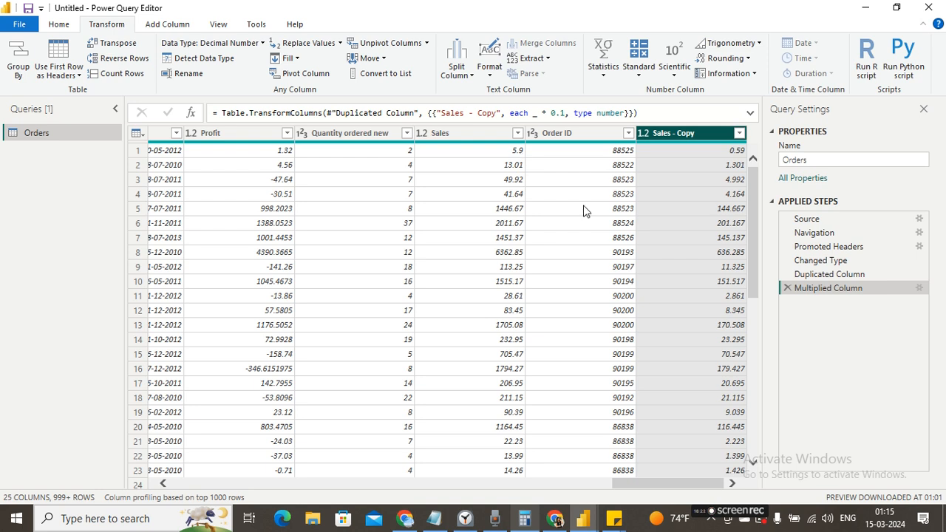
# Rename the "Sales - Copy" column as "tax".
pyautogui.rightClick(693, 133)
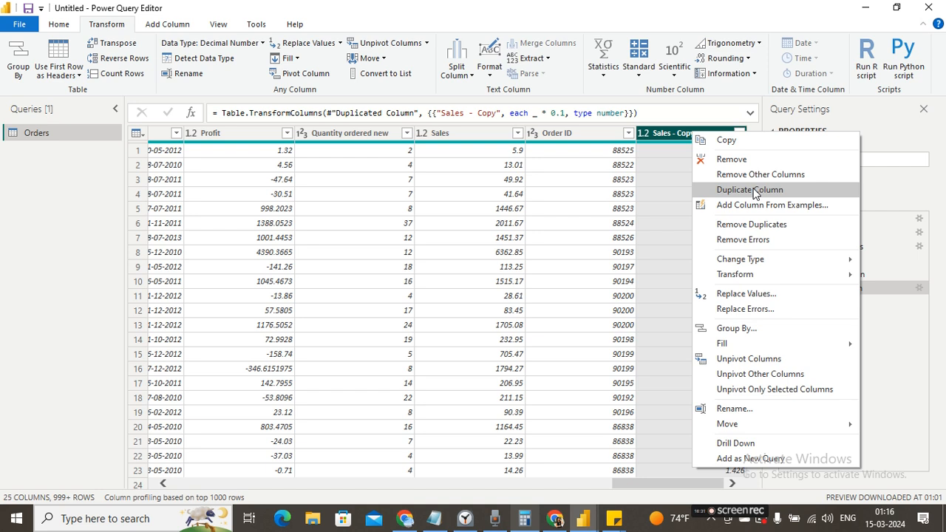
pyautogui.click(739, 410)
pyautogui.press('BackSpace')
pyautogui.write('tax')
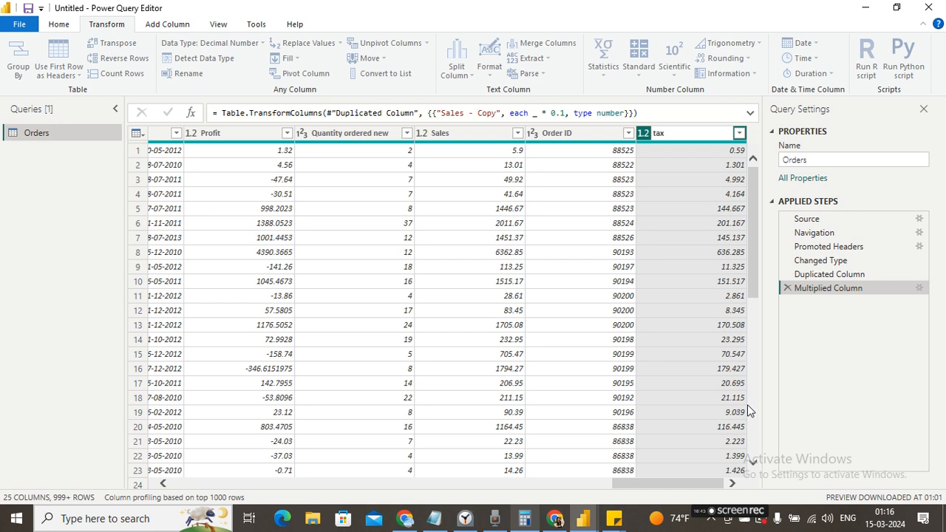
pyautogui.press('Return')
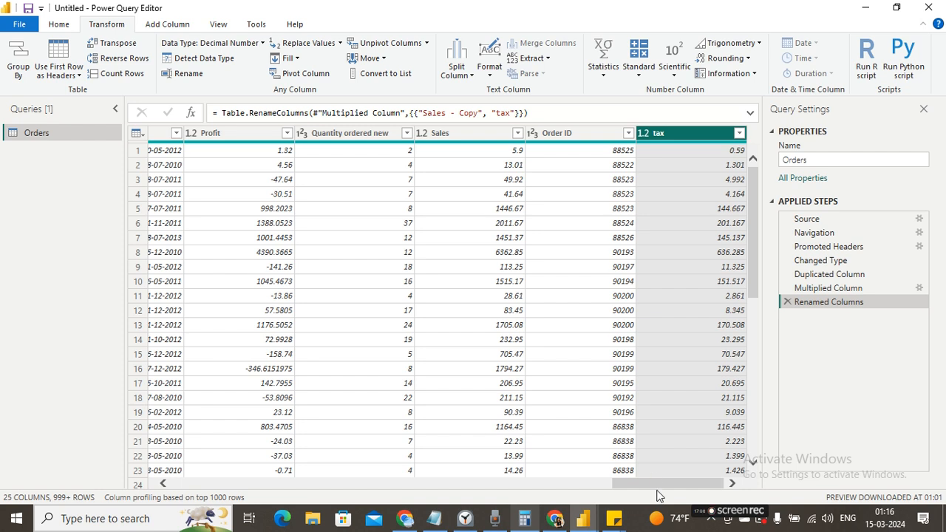
# Split the Customer Name column by the space delimiter, at the left-most delimiter.
pyautogui.moveTo(657, 490); pyautogui.dragTo(568, 490)
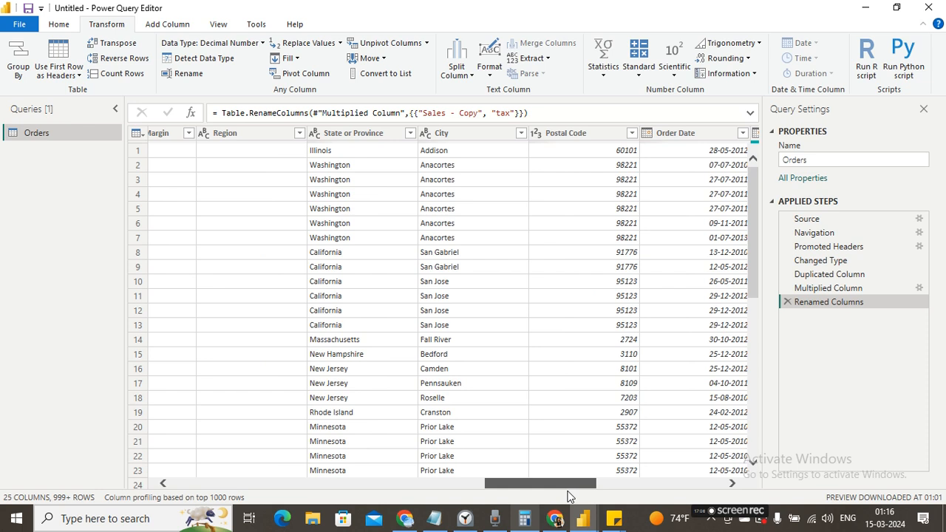
pyautogui.moveTo(570, 484); pyautogui.dragTo(365, 483)
pyautogui.click(307, 133)
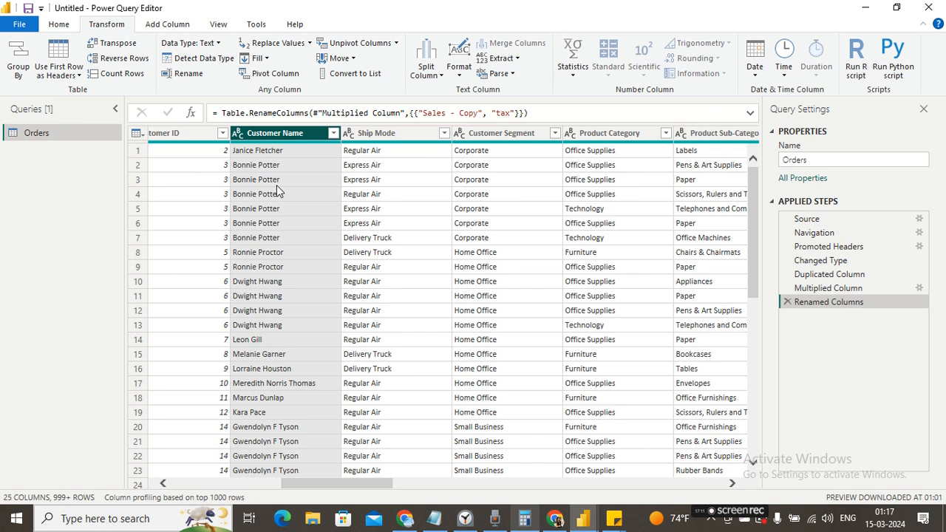
pyautogui.click(428, 70)
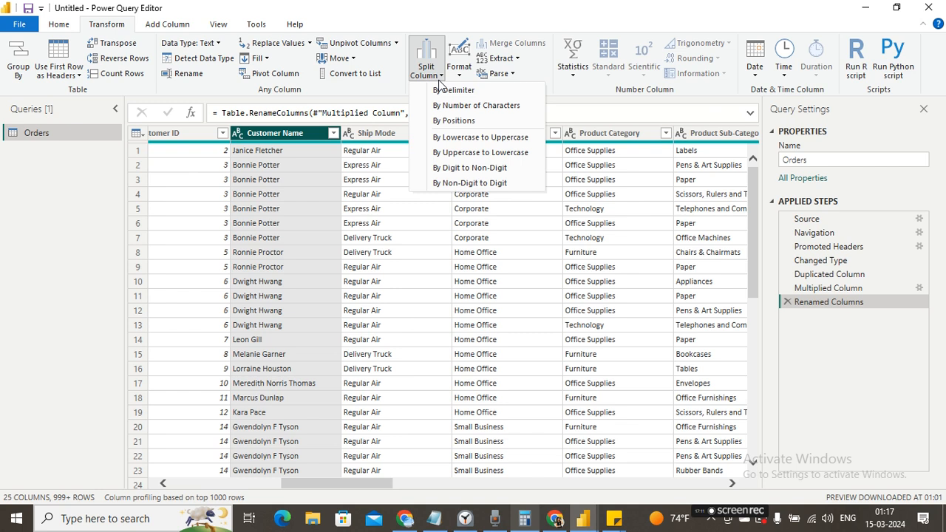
pyautogui.click(453, 90)
pyautogui.click(260, 206)
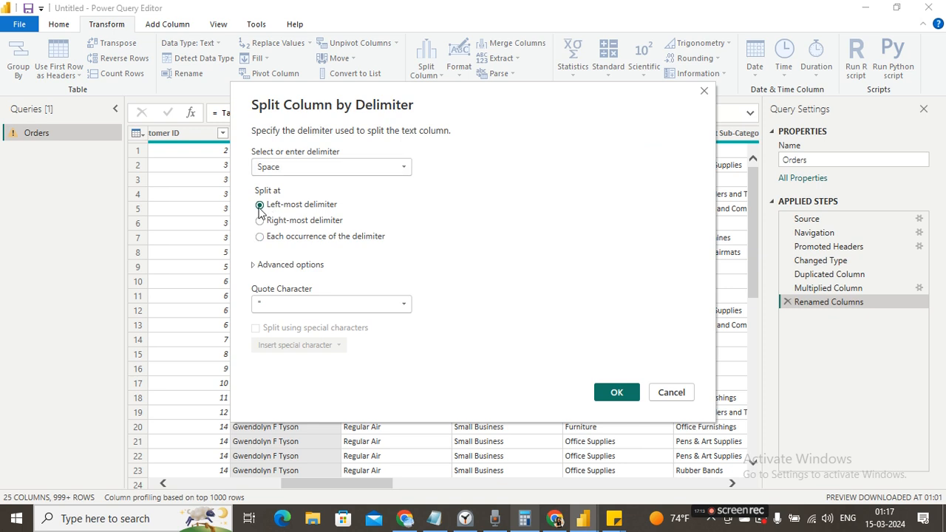
pyautogui.moveTo(460, 107); pyautogui.dragTo(610, 108)
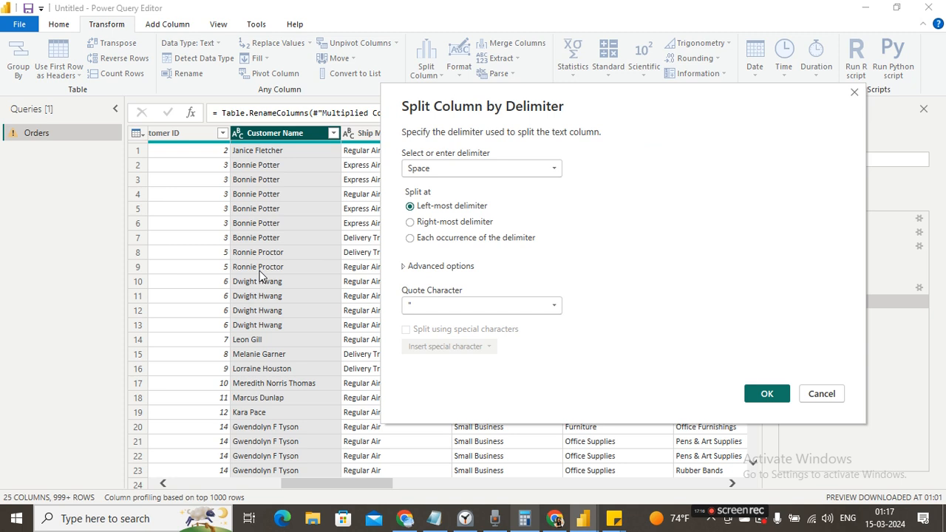
pyautogui.click(767, 394)
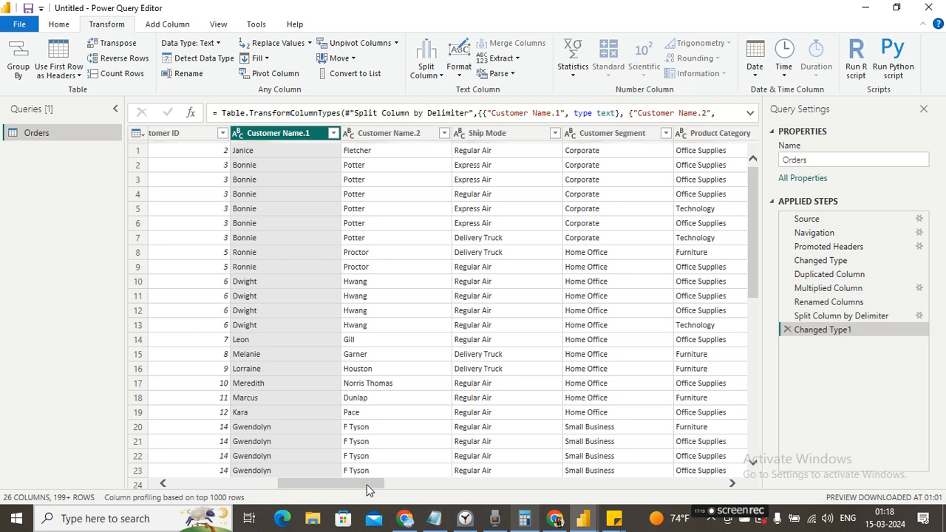
# Rename the "Customer Name.1" column as "first name".
pyautogui.moveTo(368, 490); pyautogui.dragTo(660, 485)
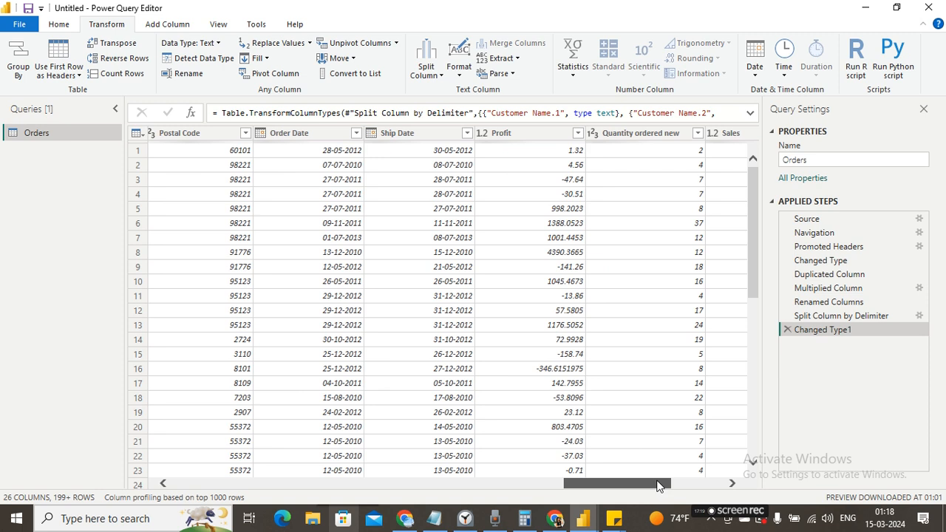
pyautogui.moveTo(660, 486); pyautogui.dragTo(368, 486)
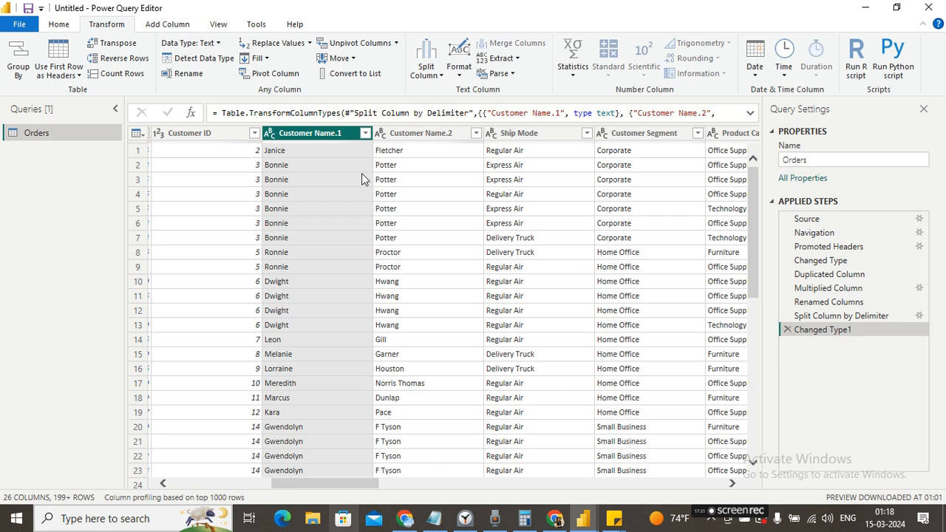
pyautogui.press('F2')
pyautogui.write('fir')
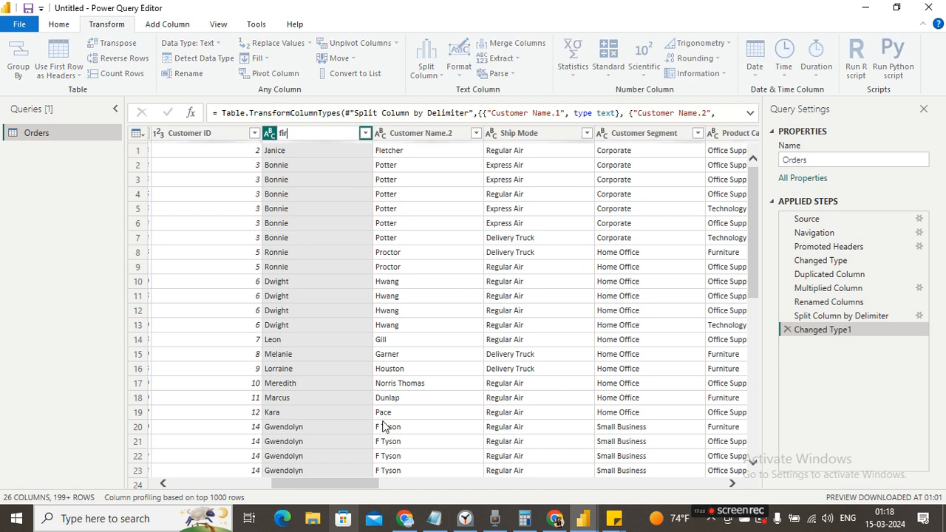
pyautogui.write('st name')
pyautogui.press('Return')
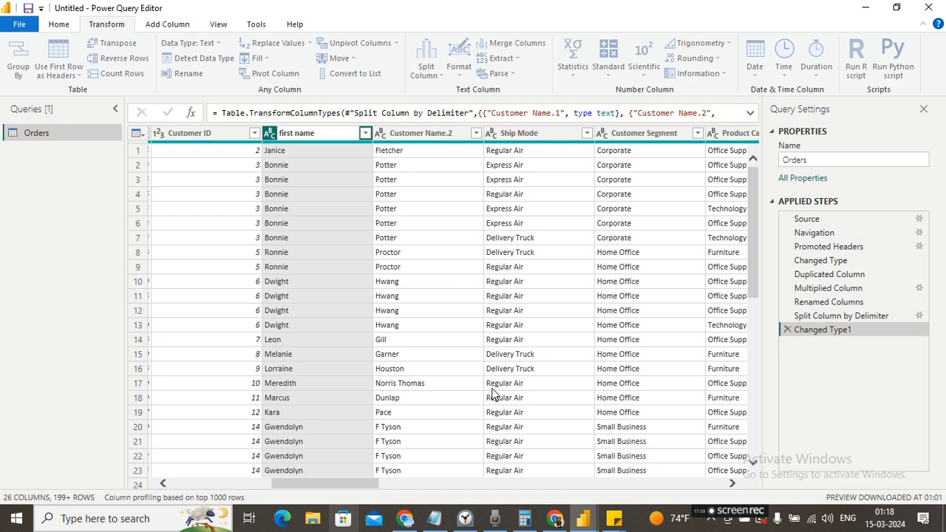
# Rename the "Customer Name.2" column as "last name".
pyautogui.rightClick(404, 134)
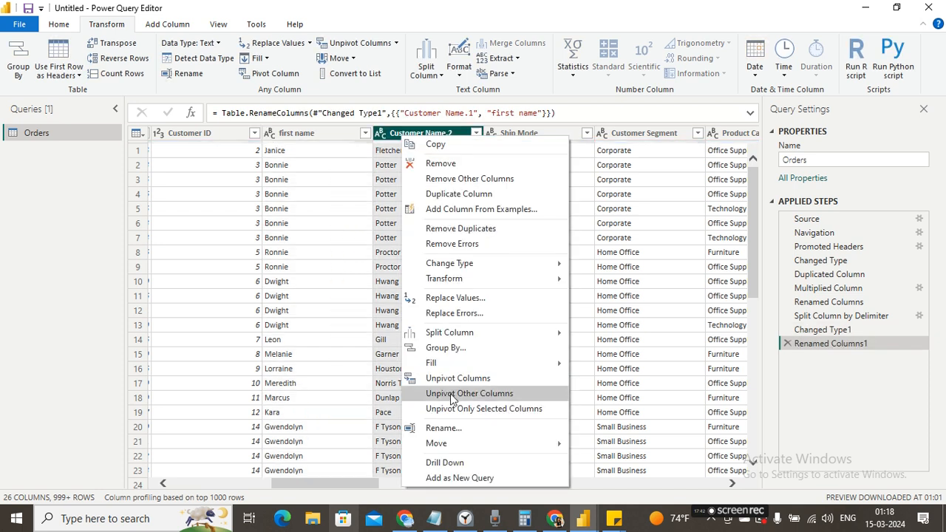
pyautogui.click(445, 429)
pyautogui.write('last na')
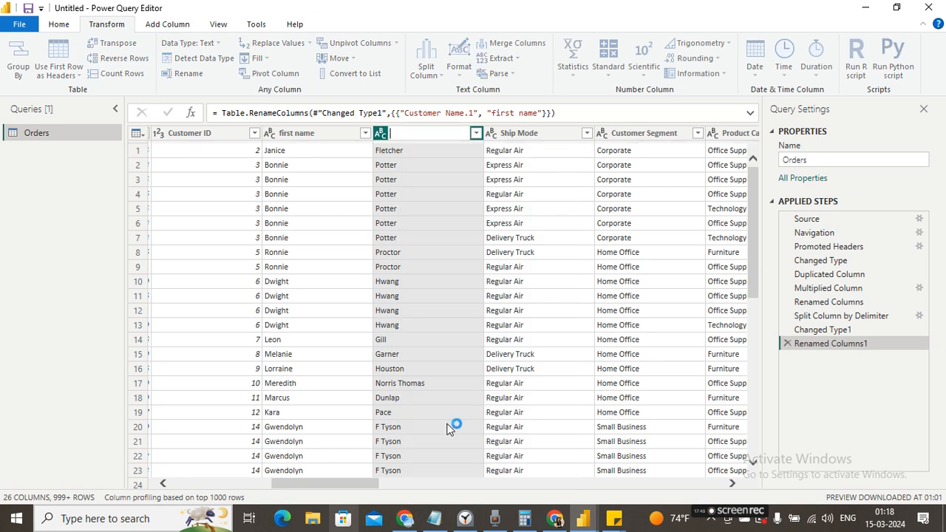
pyautogui.write('me')
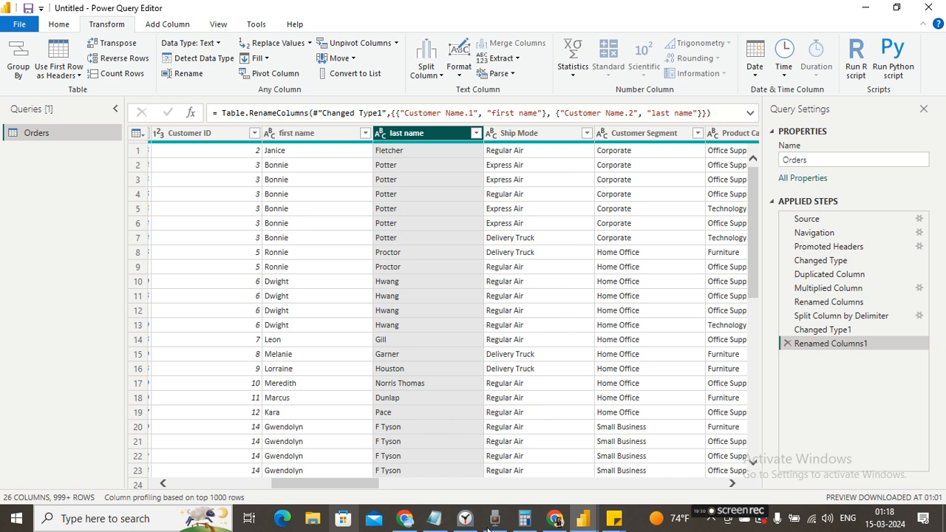
# Close Power Query Editor with the changes applied and look through the updated Orders field list in the report.
pyautogui.click(65, 26)
pyautogui.click(19, 71)
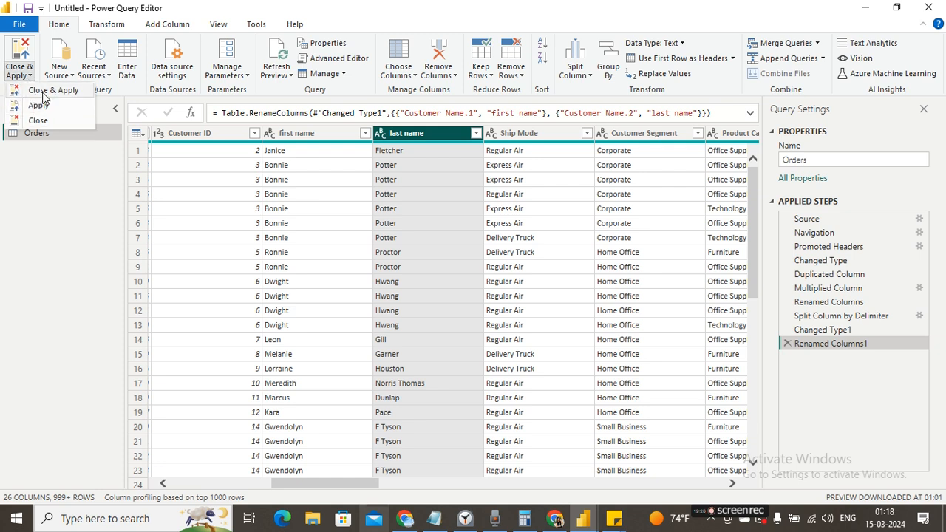
pyautogui.click(46, 91)
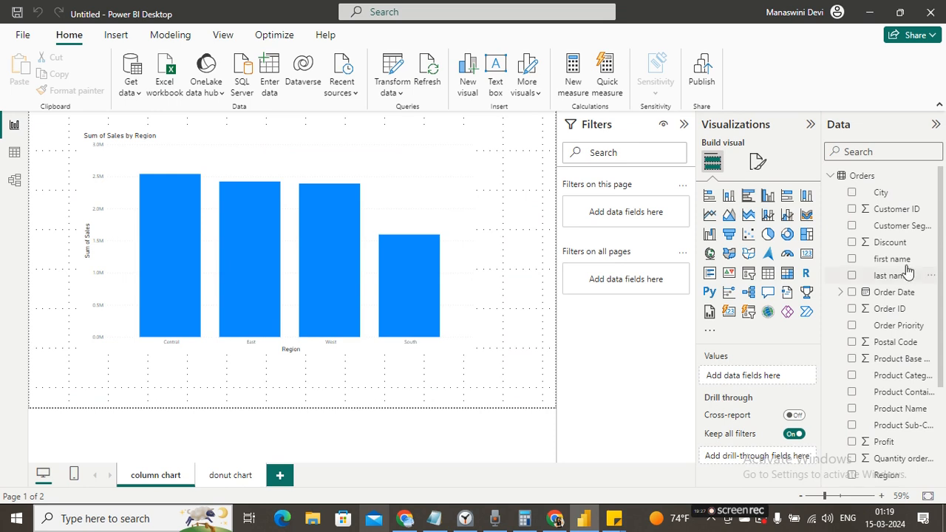
pyautogui.moveTo(941, 232); pyautogui.dragTo(945, 343)
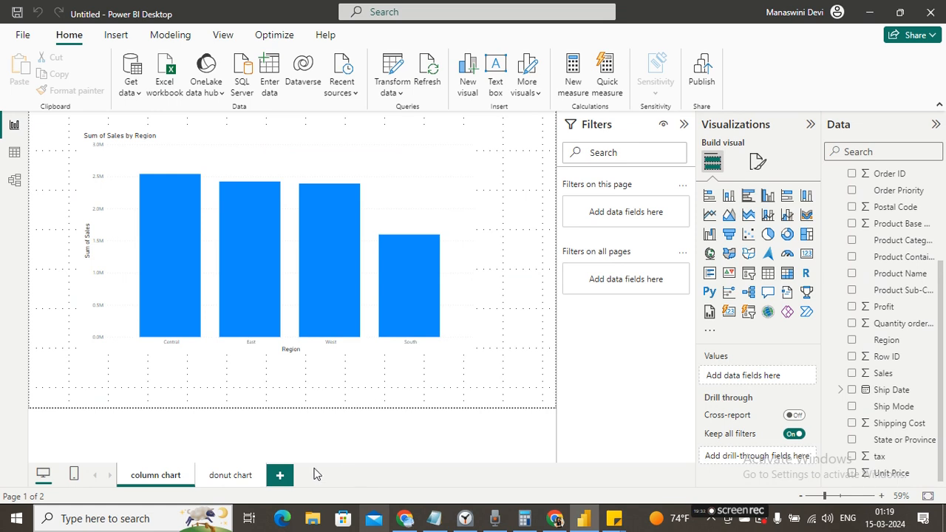
# Add a report page, chart the tax and Sales fields as clustered columns, and move the chart to the middle of the page.
pyautogui.click(280, 477)
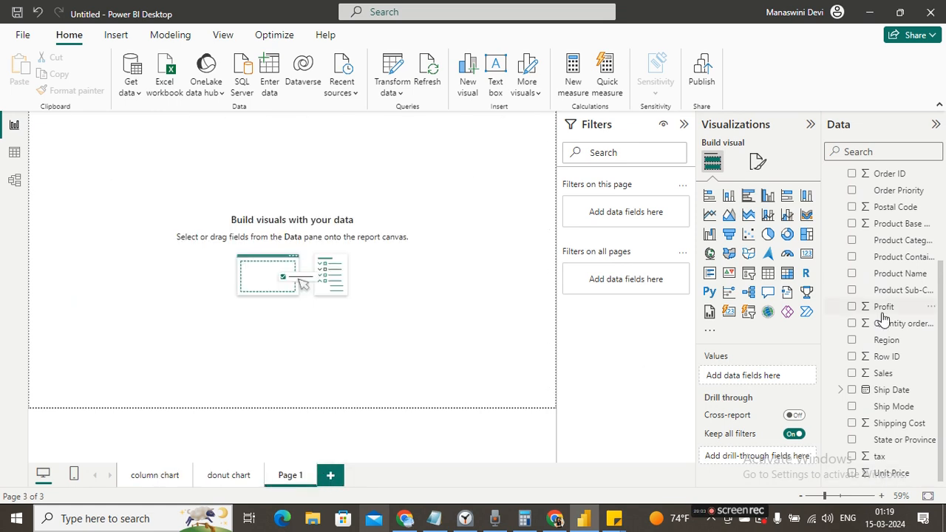
pyautogui.moveTo(942, 306); pyautogui.dragTo(942, 285)
pyautogui.moveTo(944, 253); pyautogui.dragTo(944, 192)
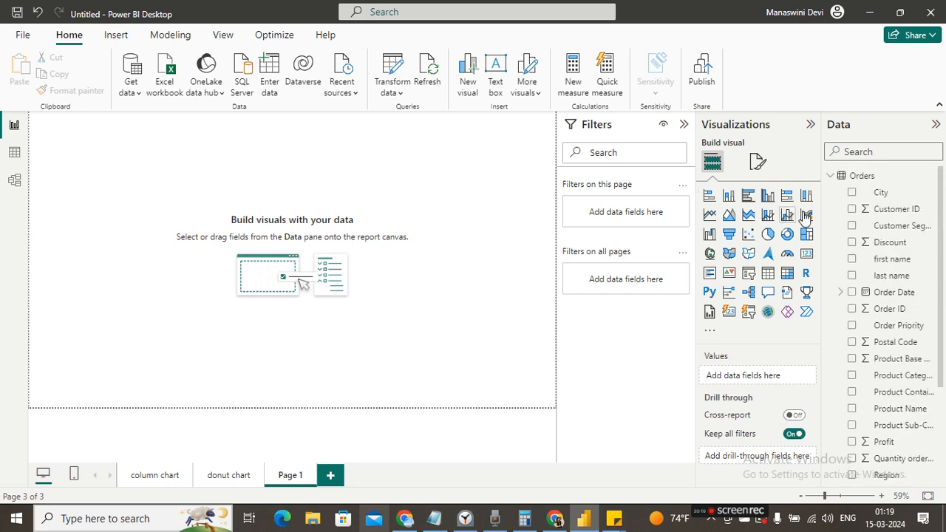
pyautogui.moveTo(941, 274); pyautogui.dragTo(944, 390)
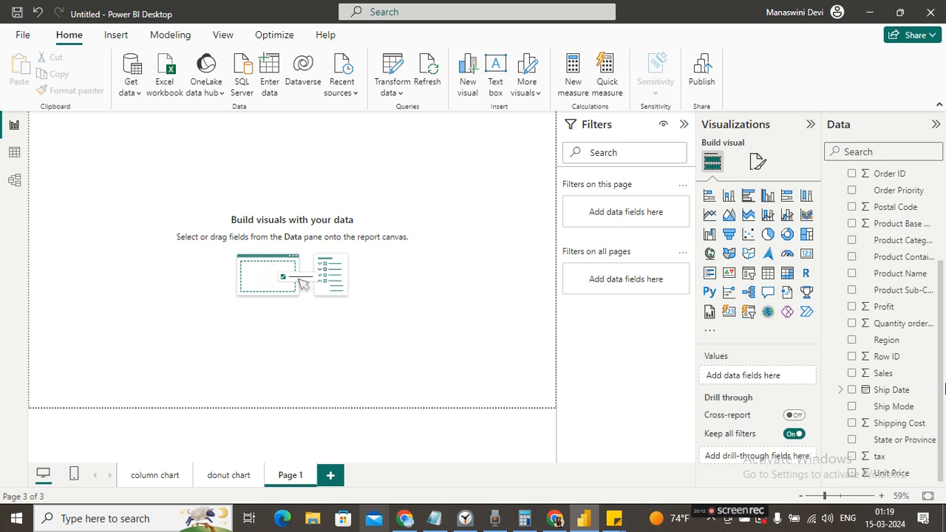
pyautogui.click(851, 456)
pyautogui.click(852, 374)
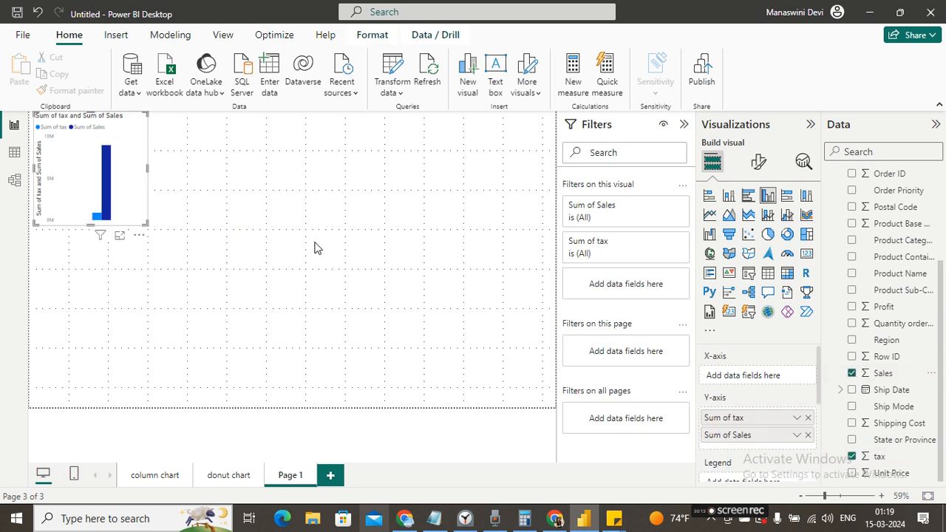
pyautogui.moveTo(127, 176); pyautogui.dragTo(322, 269)
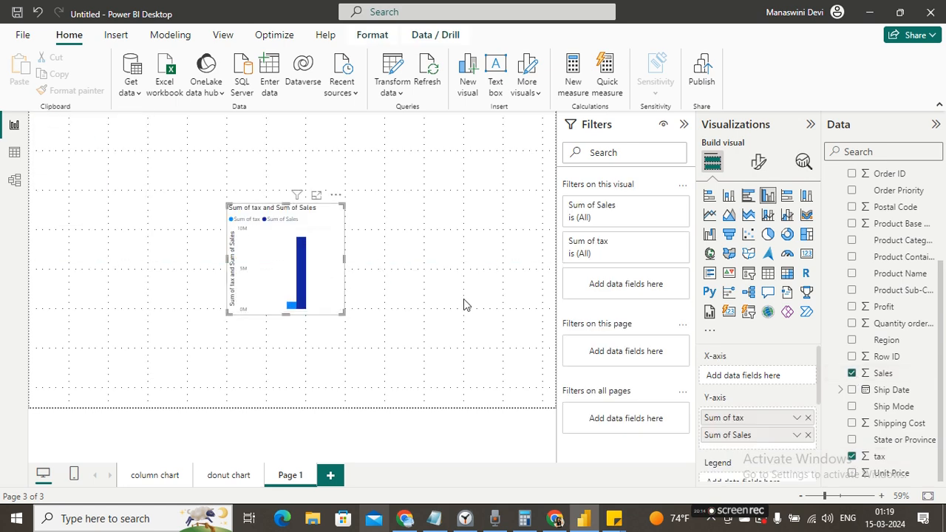
# Add Region to the chart's X-axis and enlarge the chart from two opposite corners.
pyautogui.click(728, 197)
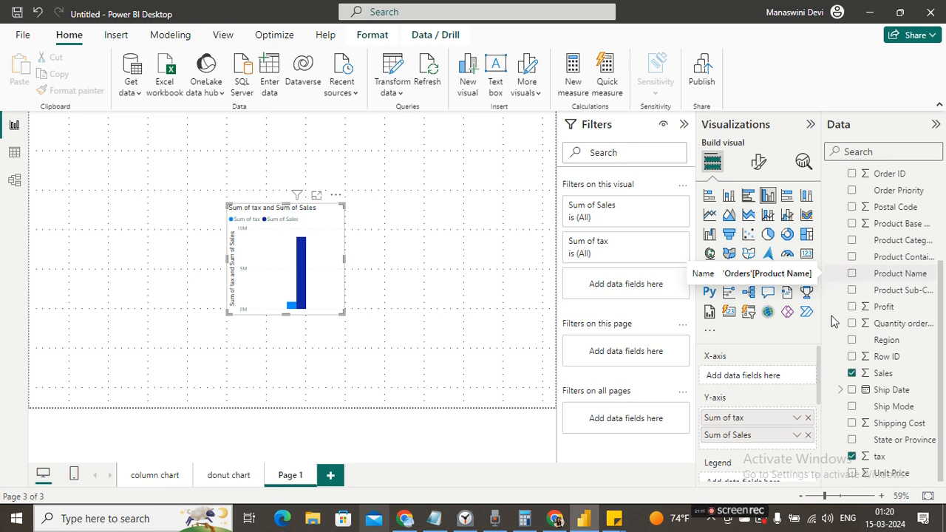
pyautogui.click(852, 341)
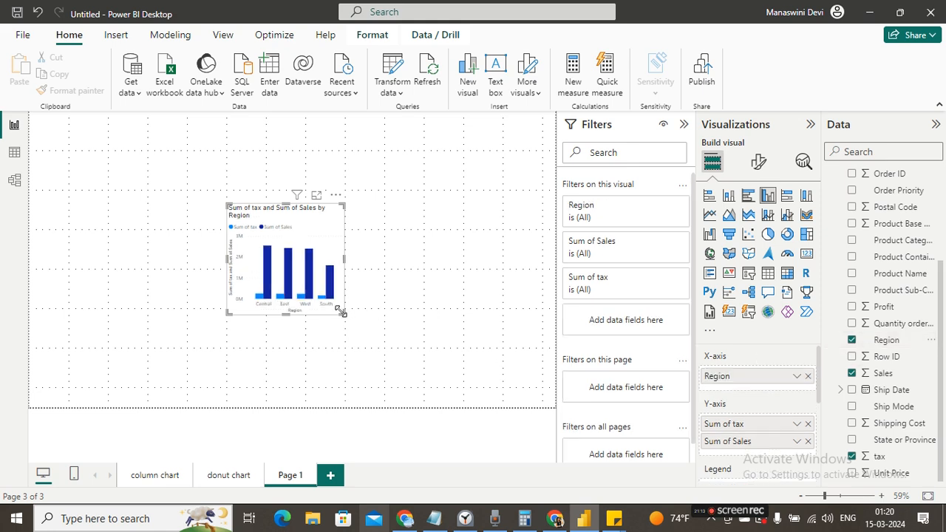
pyautogui.moveTo(342, 313); pyautogui.dragTo(491, 369)
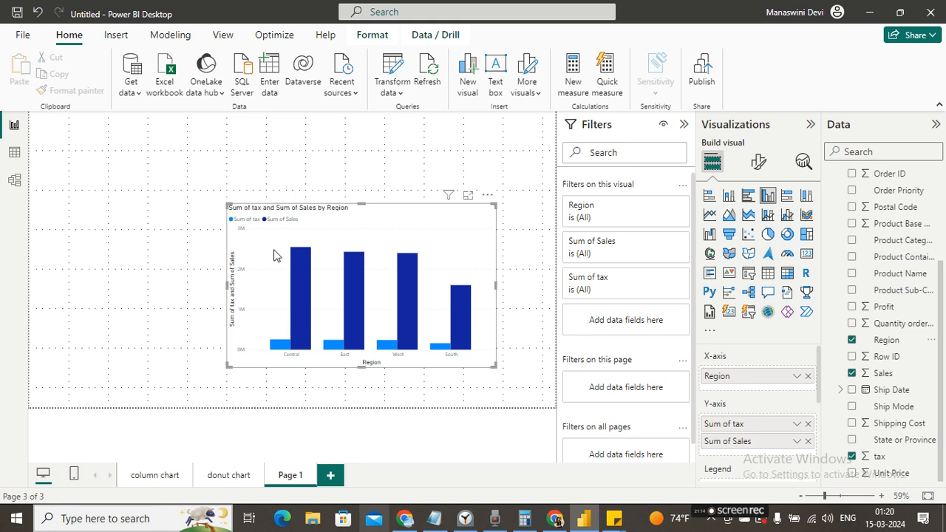
pyautogui.moveTo(228, 207); pyautogui.dragTo(156, 180)
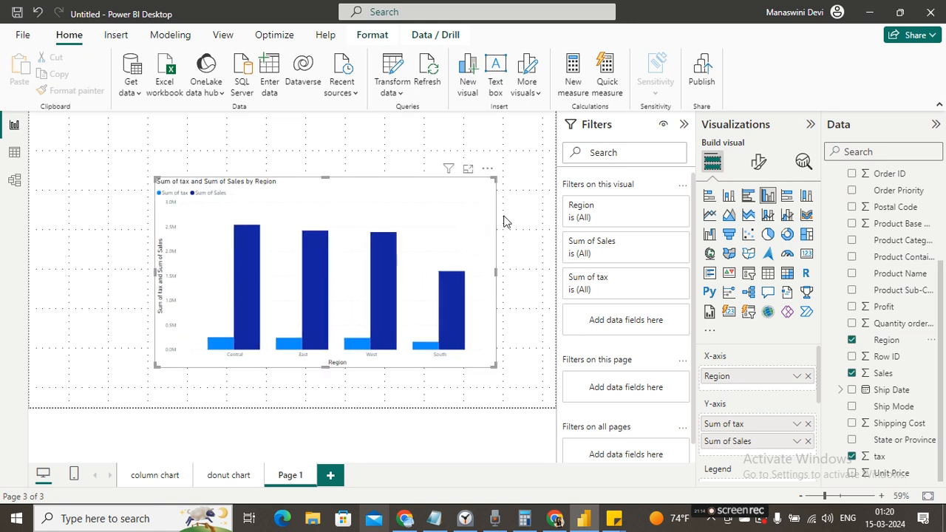
# Convert the visual to a stacked column chart, widen it, and inspect the West column's tax and Sales segments.
pyautogui.click(729, 196)
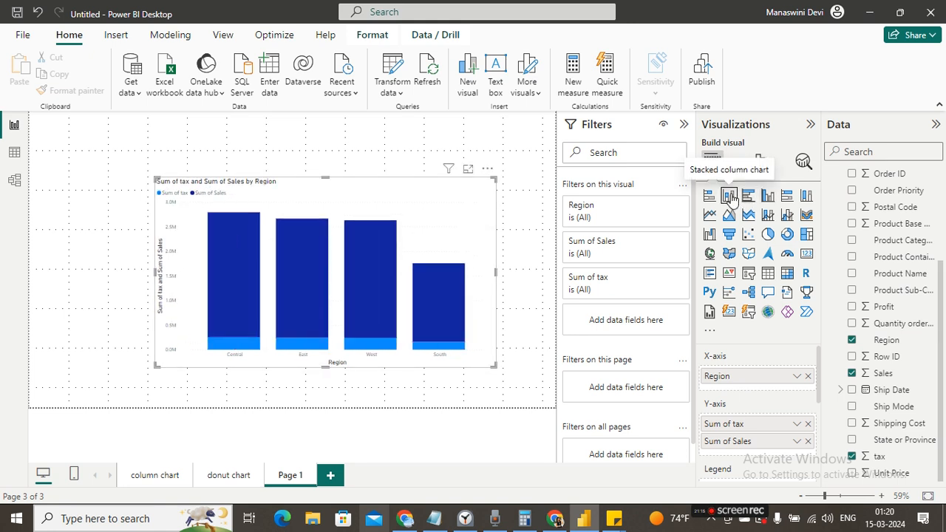
pyautogui.moveTo(151, 366); pyautogui.dragTo(85, 361)
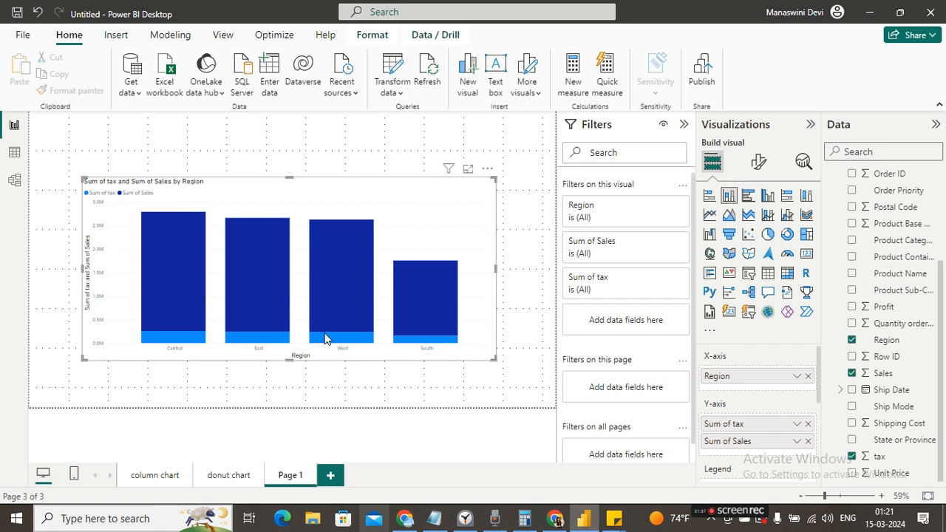
pyautogui.moveTo(333, 336)
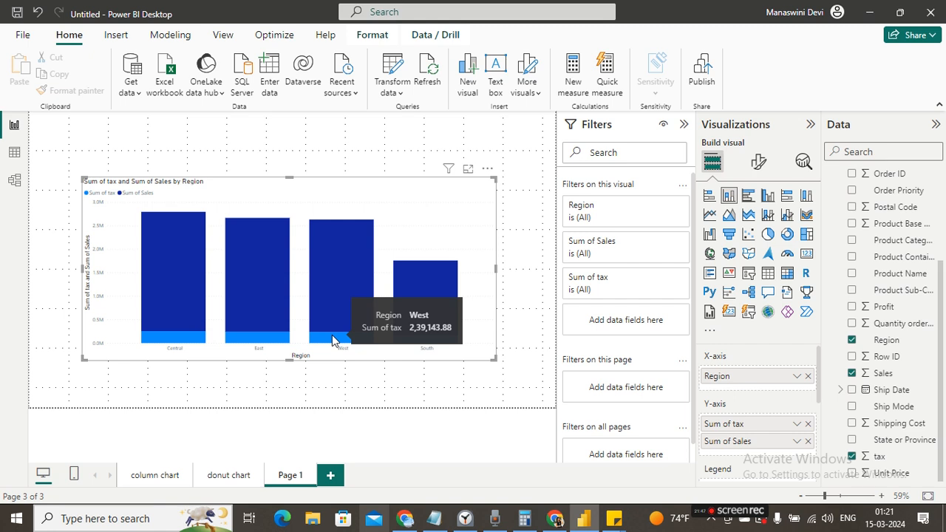
pyautogui.moveTo(342, 270)
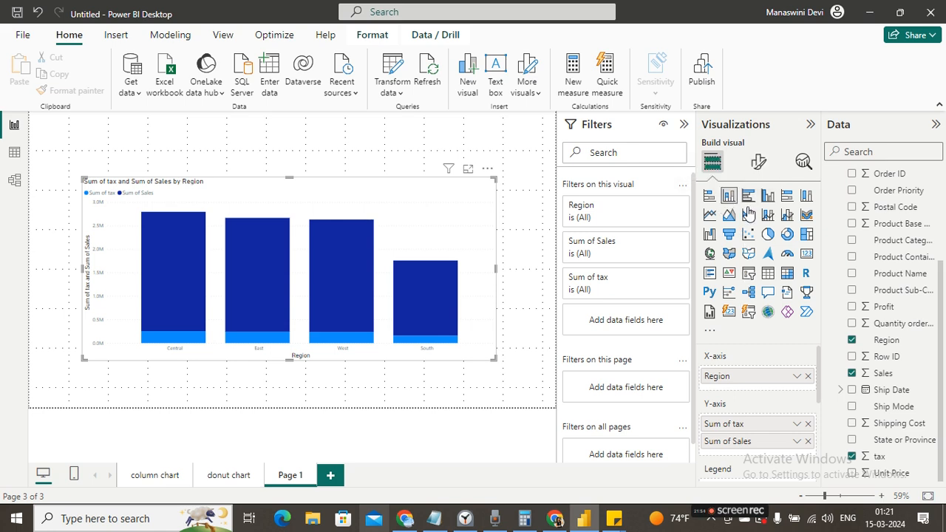
# Format the chart's X-axis values with font size 15 and black text.
pyautogui.click(759, 164)
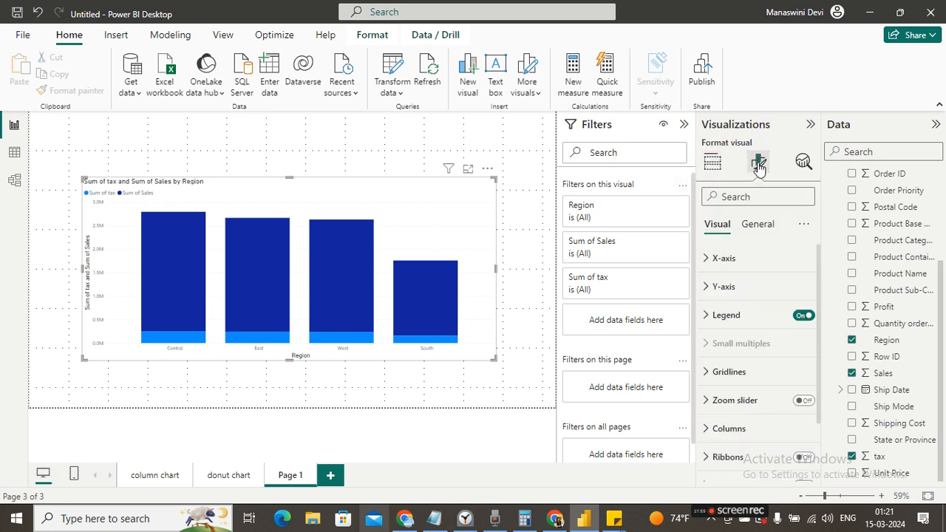
pyautogui.click(706, 258)
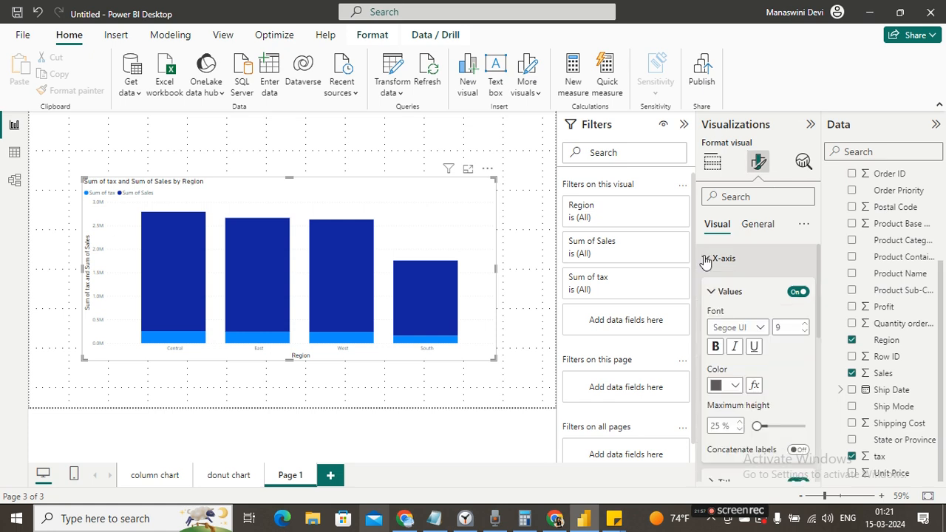
pyautogui.click(805, 325)
pyautogui.click(805, 325)
pyautogui.click(805, 325)
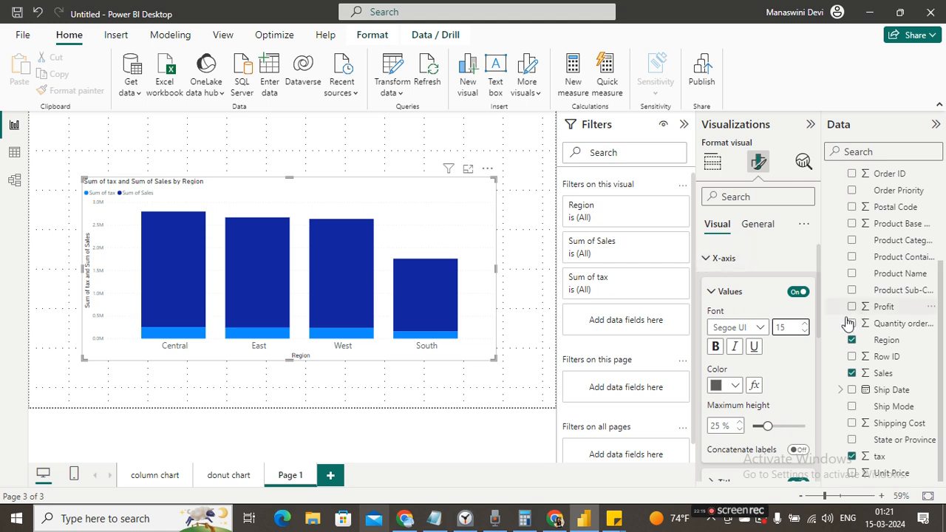
pyautogui.click(742, 391)
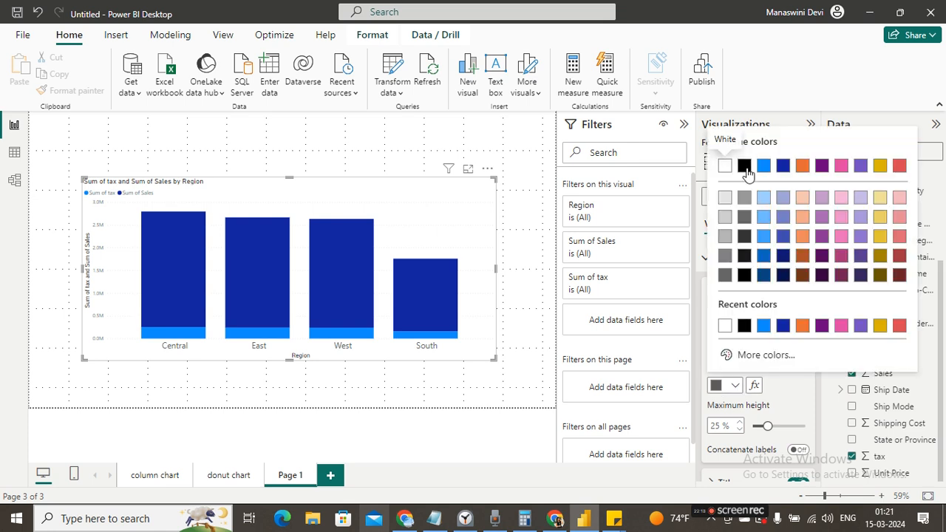
pyautogui.click(745, 165)
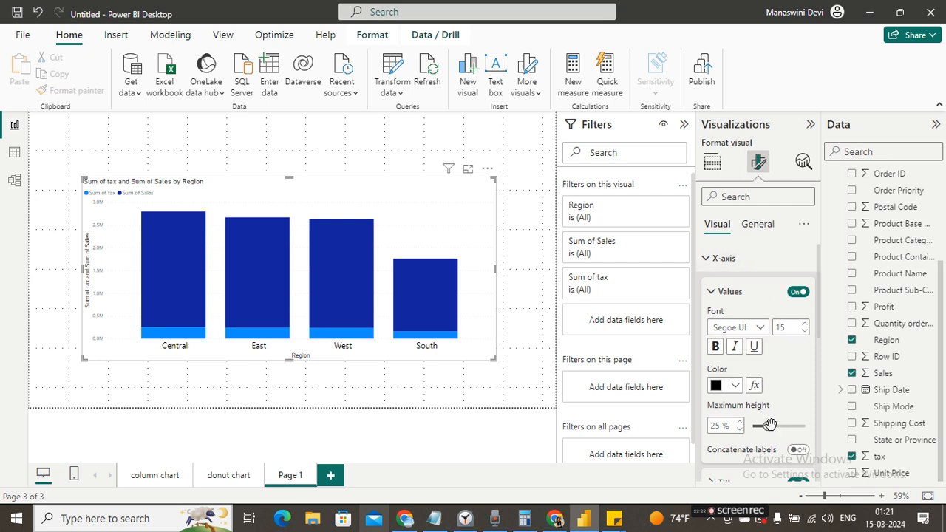
# Try a larger maximum height for the X-axis values and return it to 25%.
pyautogui.moveTo(769, 425); pyautogui.dragTo(783, 425)
pyautogui.moveTo(780, 425); pyautogui.dragTo(767, 427)
pyautogui.moveTo(819, 329); pyautogui.dragTo(836, 392)
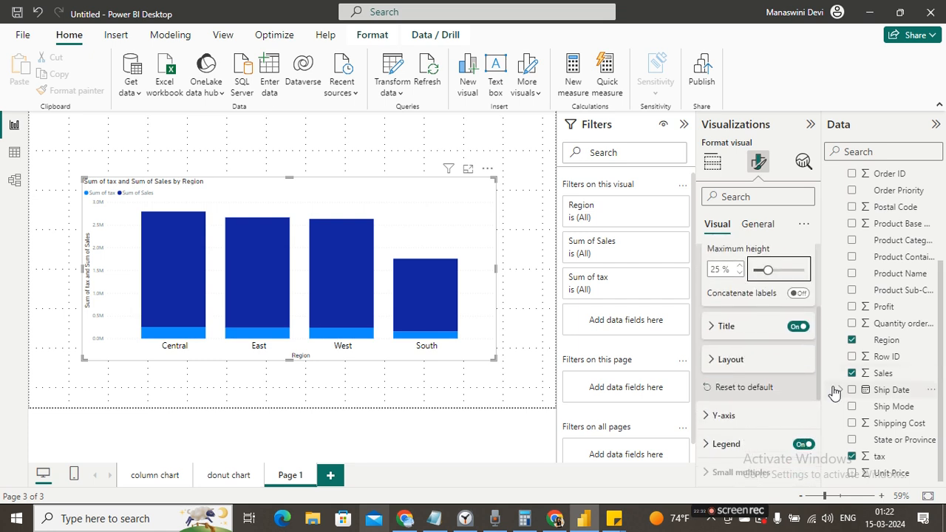
# Set the X-axis title's font size to 16 and make it bold.
pyautogui.click(709, 330)
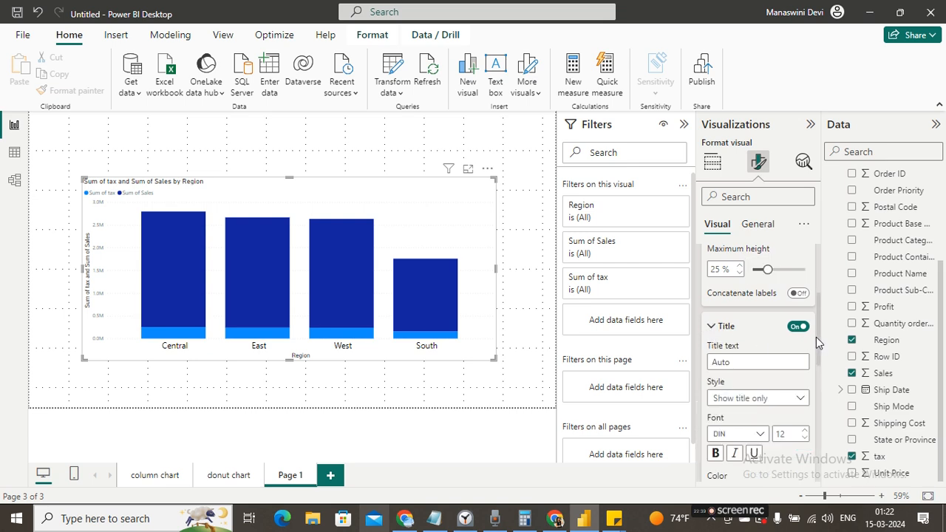
pyautogui.click(804, 432)
pyautogui.click(805, 437)
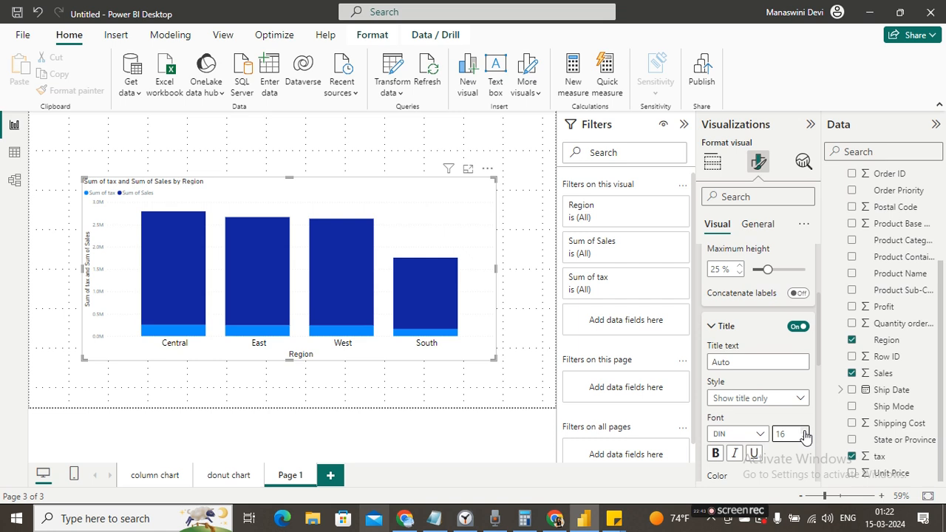
pyautogui.click(716, 454)
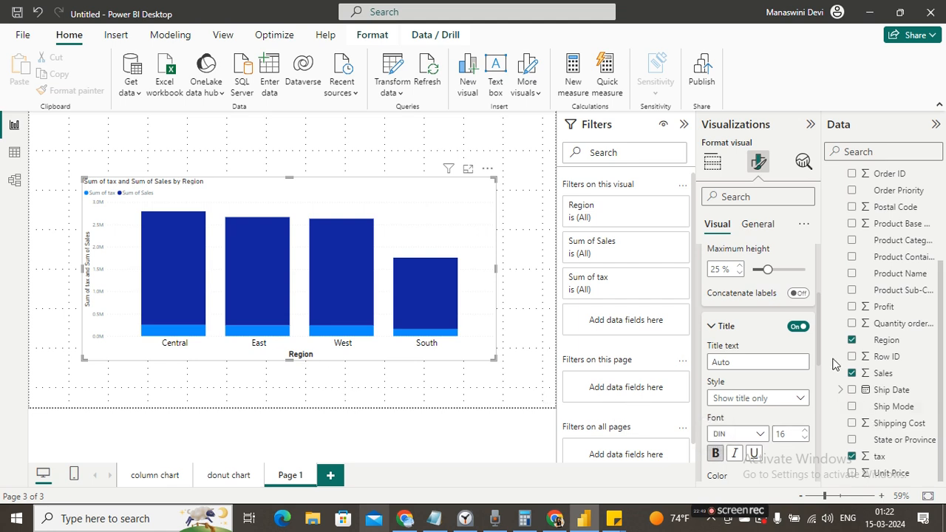
# Reset the X-axis formatting to default and set the minimum category width to 119 px.
pyautogui.moveTo(819, 316); pyautogui.dragTo(819, 378)
pyautogui.click(712, 330)
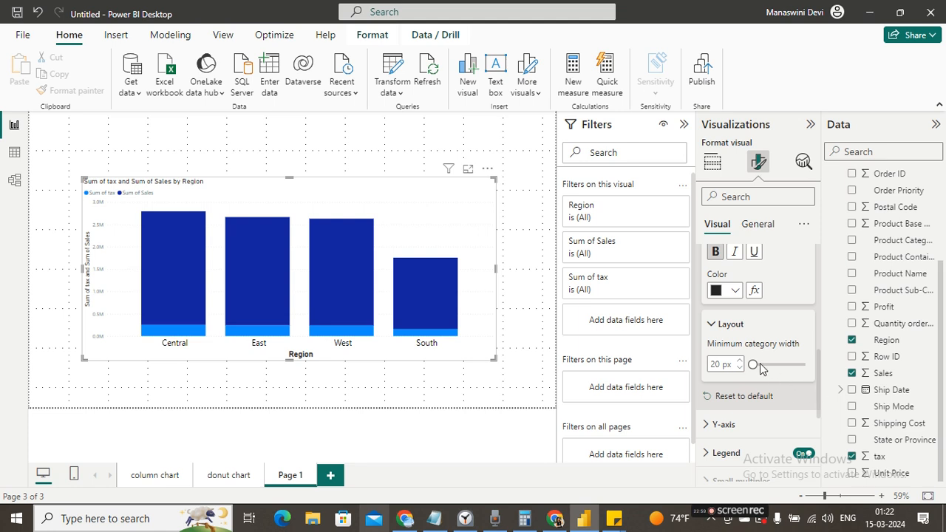
pyautogui.moveTo(753, 363); pyautogui.dragTo(783, 362)
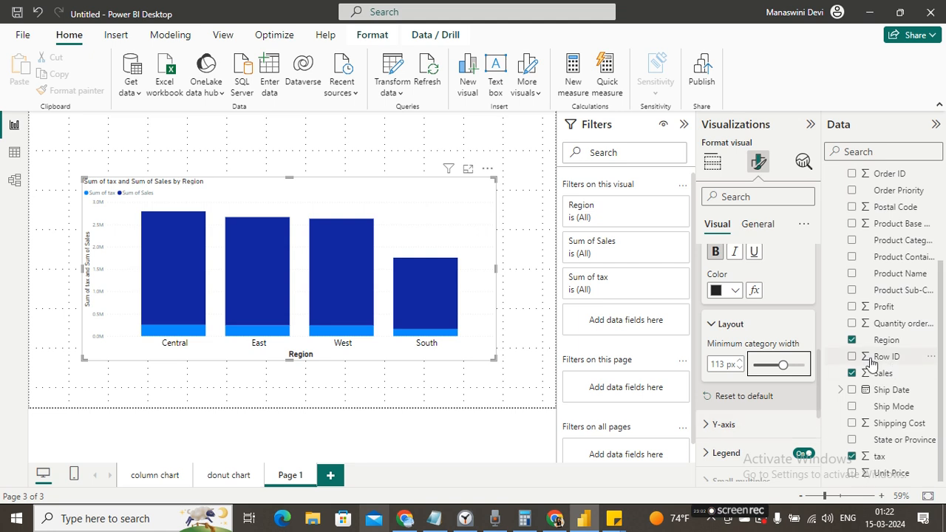
pyautogui.click(708, 398)
pyautogui.moveTo(754, 364); pyautogui.dragTo(785, 362)
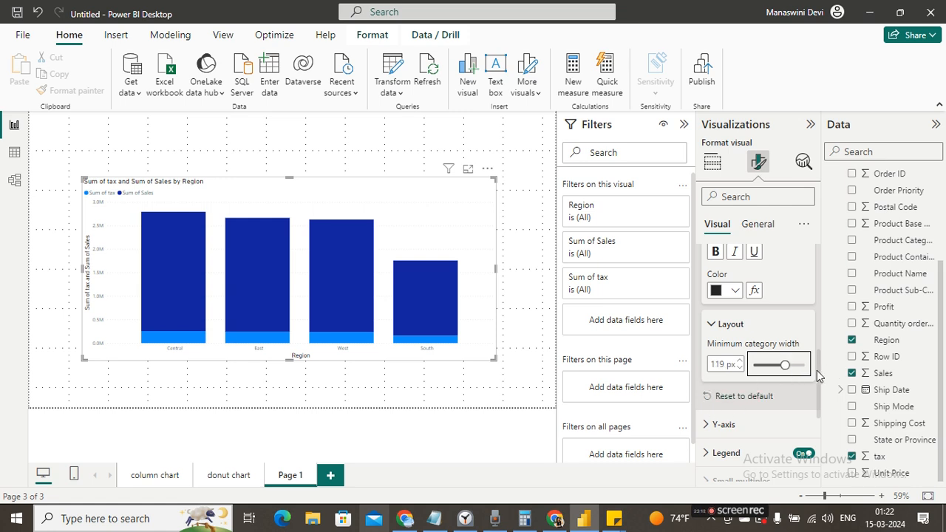
# Set the X-axis values' font size to 16 and their color to black.
pyautogui.moveTo(816, 371); pyautogui.dragTo(825, 254)
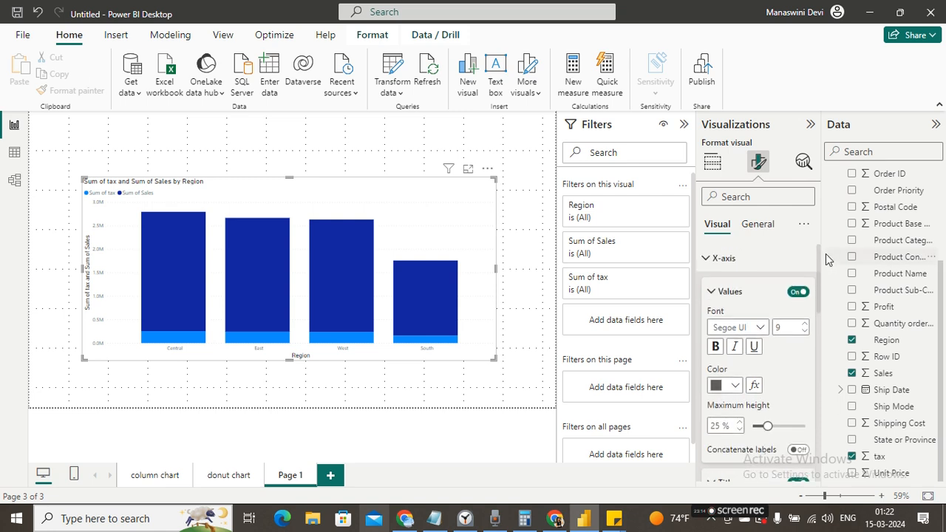
pyautogui.click(805, 324)
pyautogui.click(805, 324)
pyautogui.click(805, 324)
pyautogui.click(805, 324)
pyautogui.click(805, 324)
pyautogui.click(805, 323)
pyautogui.click(805, 324)
pyautogui.click(805, 323)
pyautogui.click(806, 330)
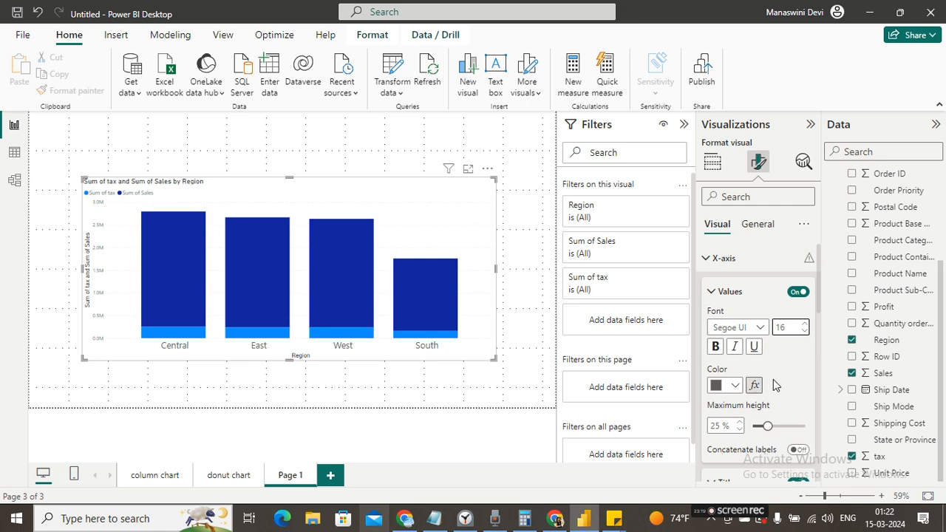
pyautogui.click(734, 386)
pyautogui.click(744, 167)
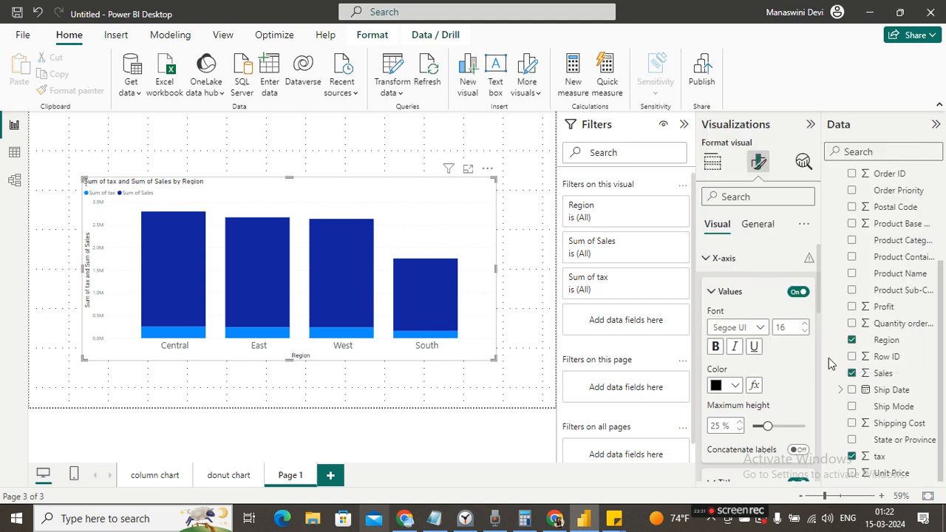
# Make the X-axis title bold and increase its font size past 16.
pyautogui.scroll(-1, 821, 307)
pyautogui.scroll(-5, 822, 325)
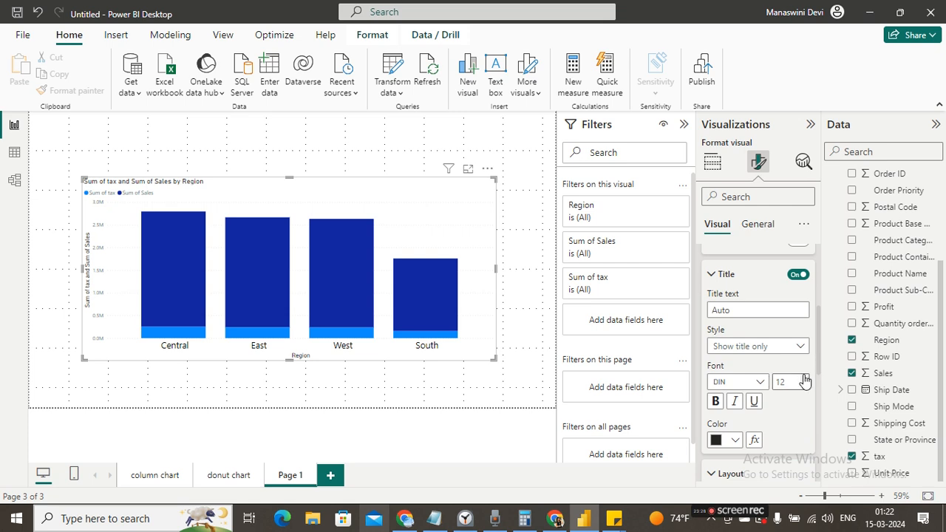
pyautogui.click(805, 378)
pyautogui.click(805, 378)
pyautogui.click(805, 379)
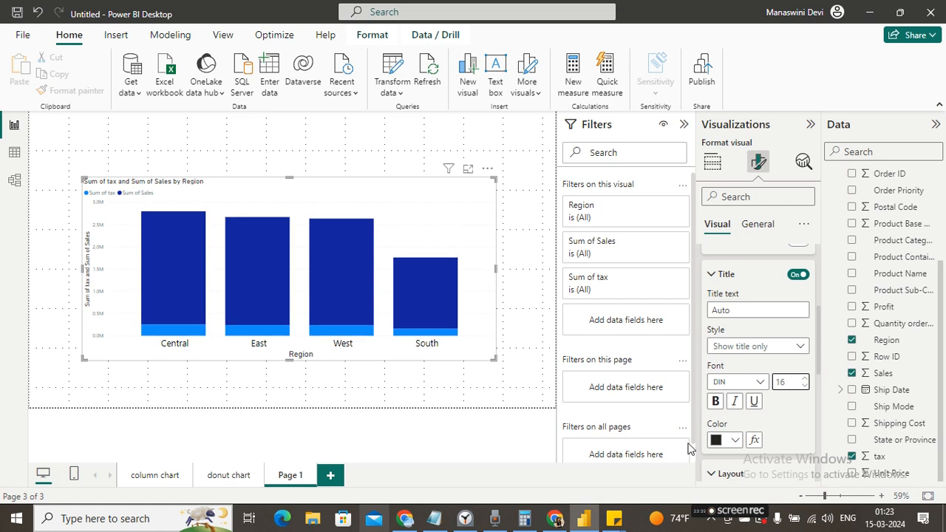
pyautogui.click(717, 401)
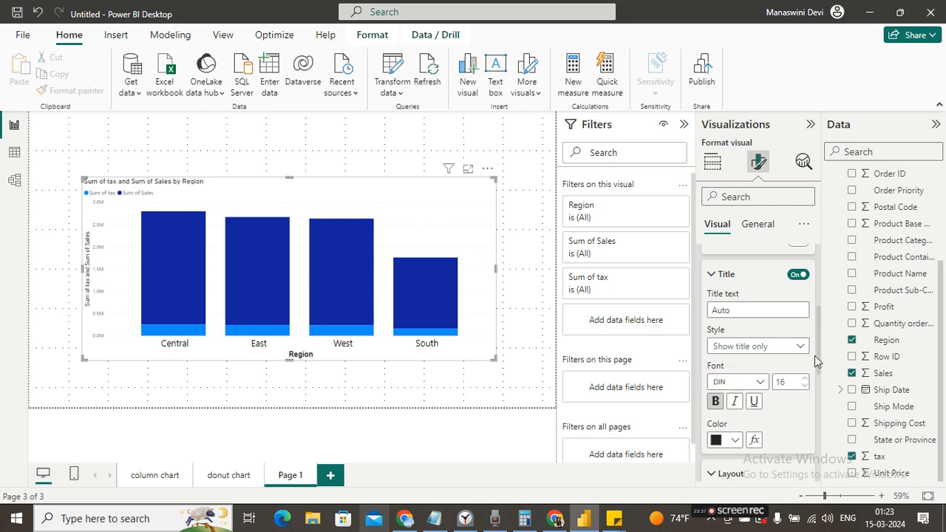
pyautogui.click(805, 379)
pyautogui.click(805, 379)
pyautogui.click(805, 379)
# Try inverting the Y-axis range and turn the inversion back off.
pyautogui.moveTo(819, 318); pyautogui.dragTo(827, 386)
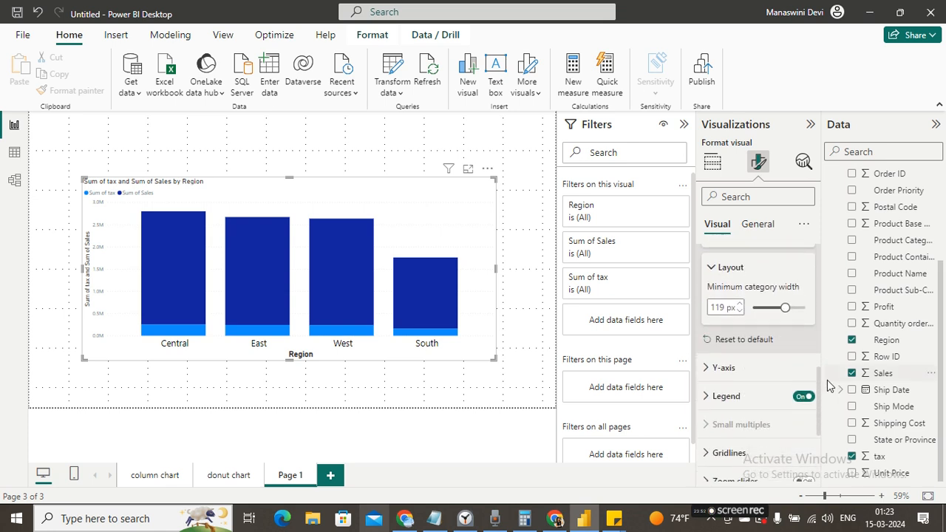
pyautogui.click(707, 368)
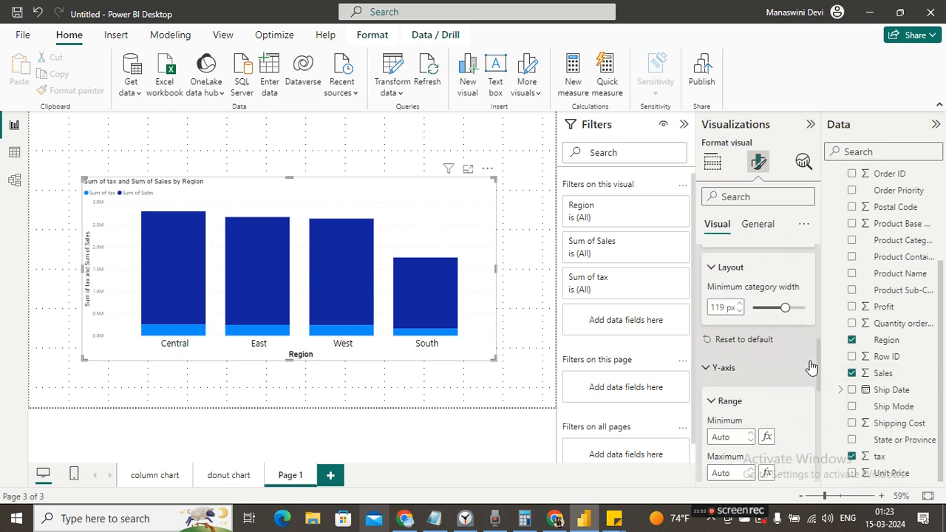
pyautogui.moveTo(817, 350); pyautogui.dragTo(823, 383)
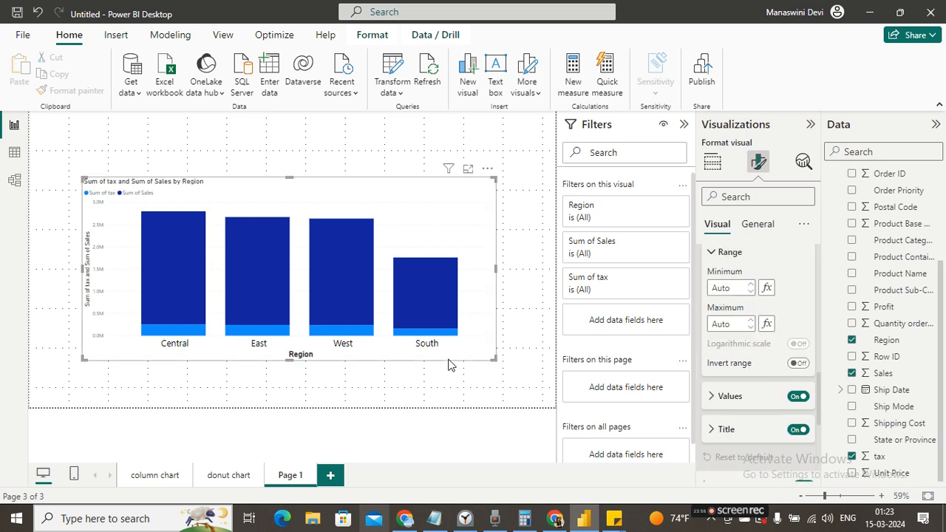
pyautogui.click(796, 365)
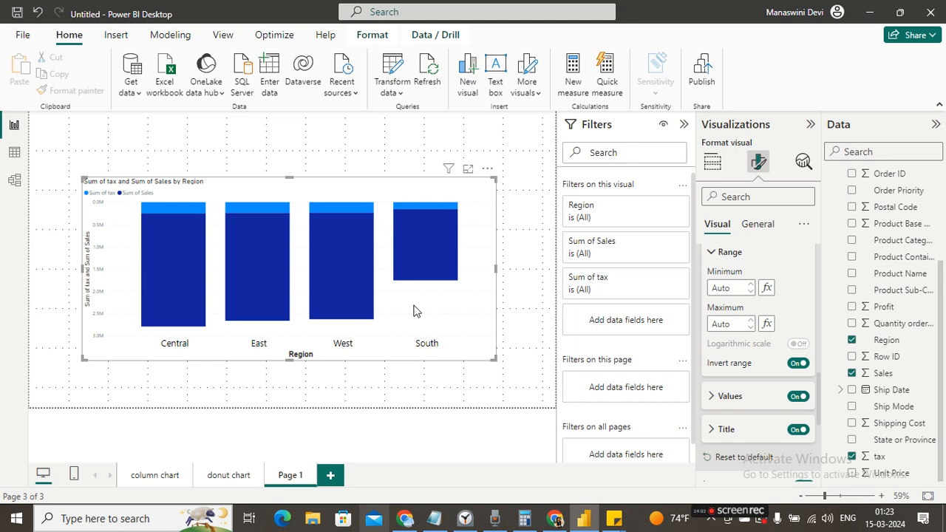
pyautogui.click(797, 363)
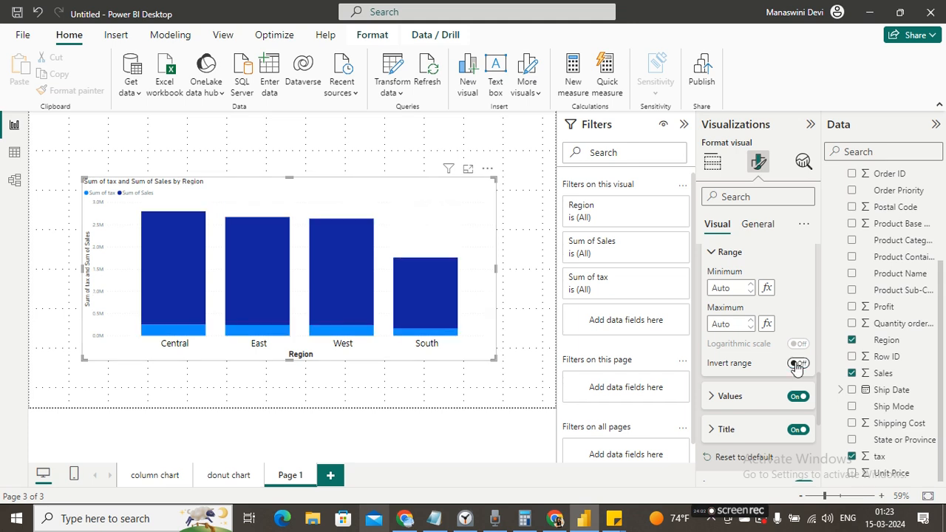
# Format the chart's Y-axis values with font size 14 and black text.
pyautogui.click(710, 403)
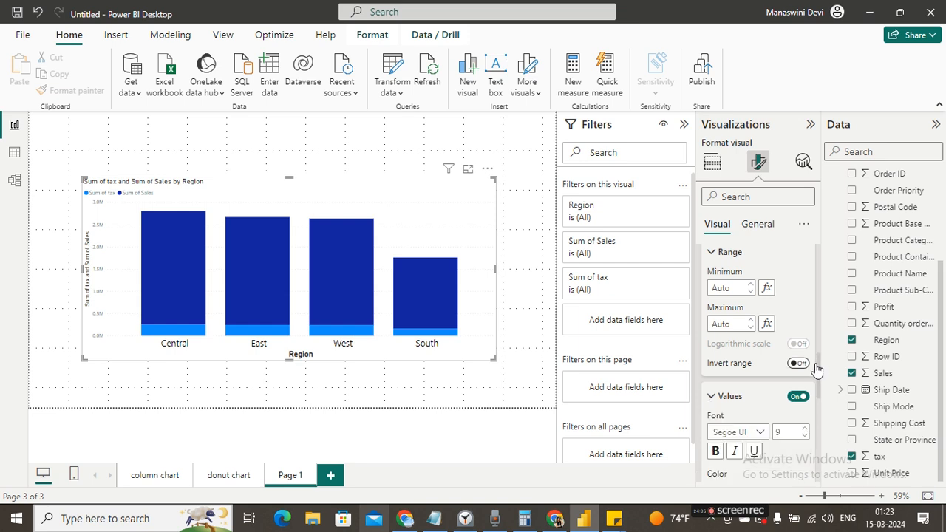
pyautogui.moveTo(817, 370); pyautogui.dragTo(815, 406)
pyautogui.click(805, 429)
pyautogui.click(804, 429)
pyautogui.click(804, 429)
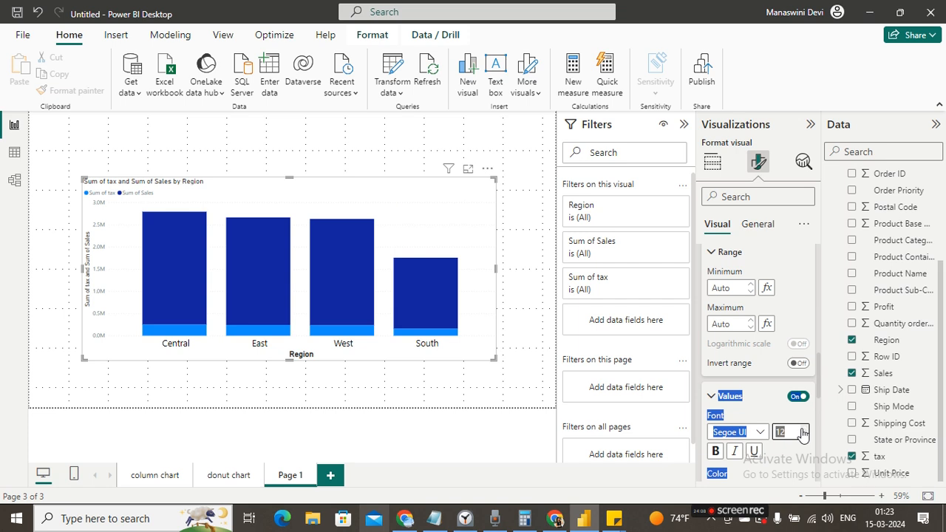
pyautogui.click(805, 429)
pyautogui.click(804, 428)
pyautogui.moveTo(817, 383); pyautogui.dragTo(822, 421)
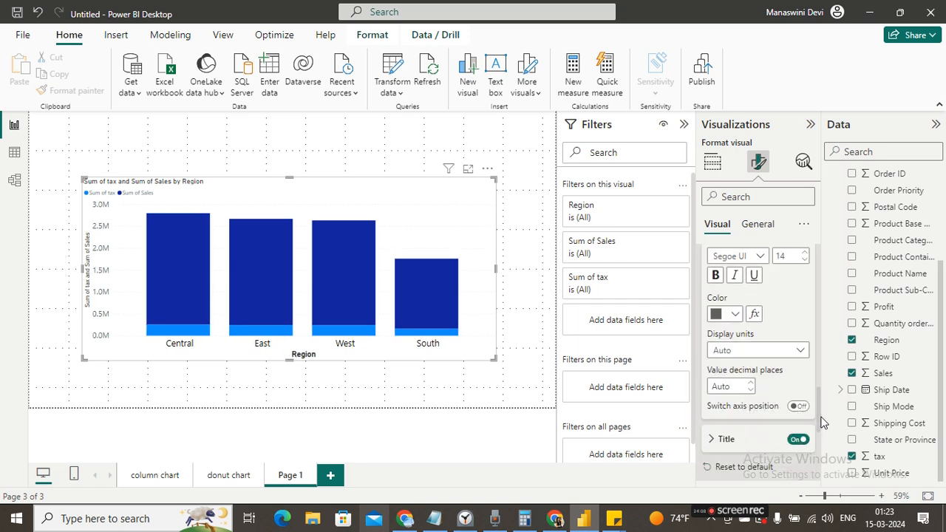
pyautogui.click(736, 316)
pyautogui.click(745, 94)
# Set the Y-axis title's font size to 18 and check its style options, keeping Show title only.
pyautogui.click(709, 439)
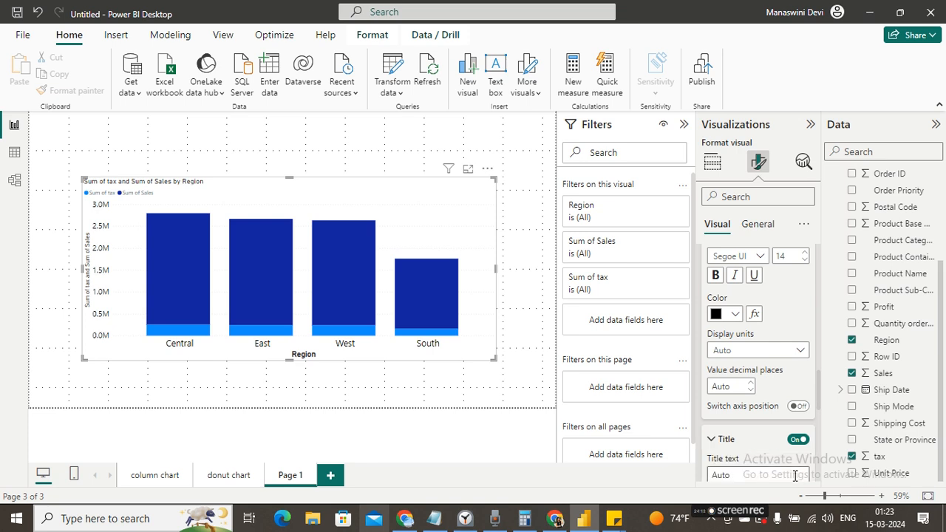
pyautogui.moveTo(818, 384); pyautogui.dragTo(822, 418)
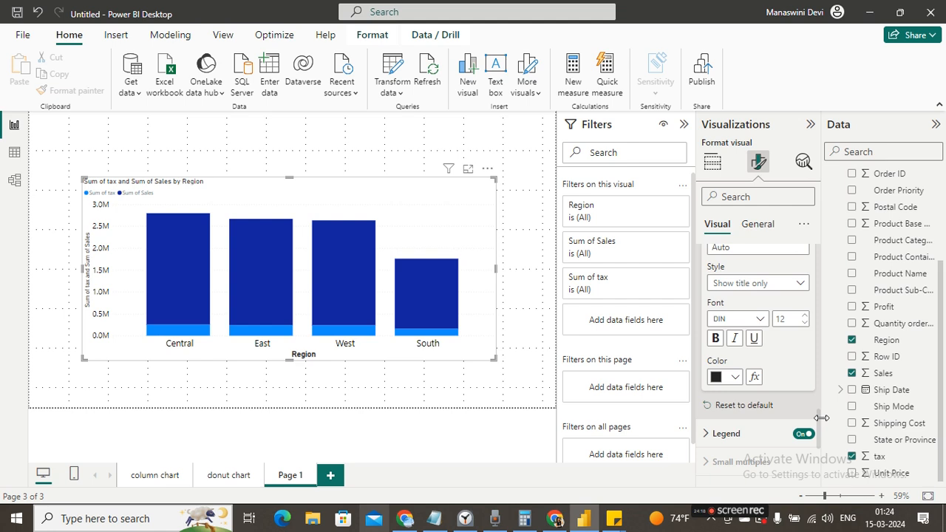
pyautogui.moveTo(820, 415); pyautogui.dragTo(819, 404)
pyautogui.scroll(1, 819, 400)
pyautogui.click(805, 433)
pyautogui.click(805, 433)
pyautogui.click(804, 438)
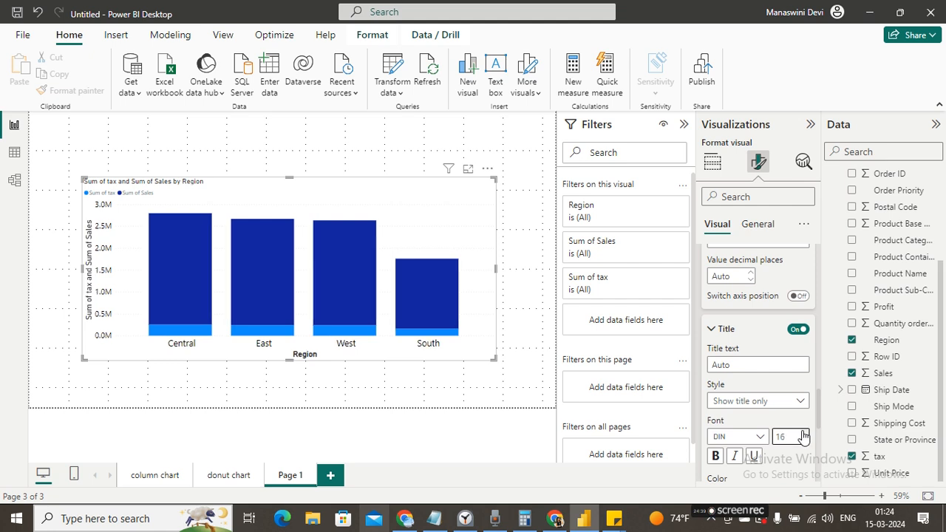
pyautogui.click(804, 434)
pyautogui.click(804, 434)
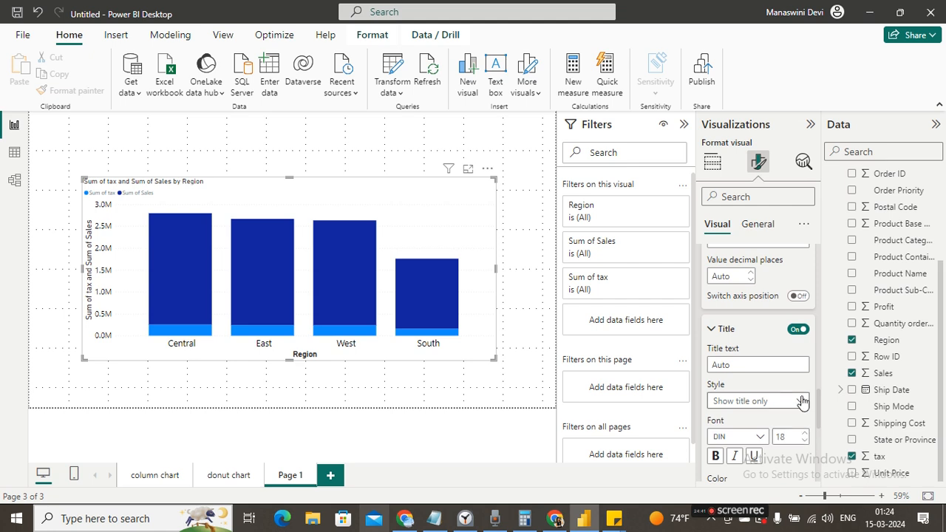
pyautogui.click(802, 400)
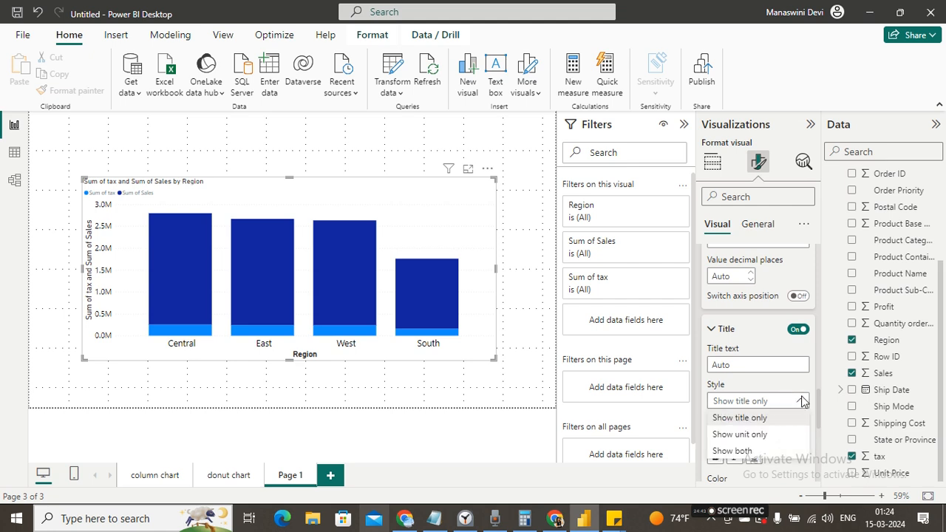
pyautogui.click(803, 400)
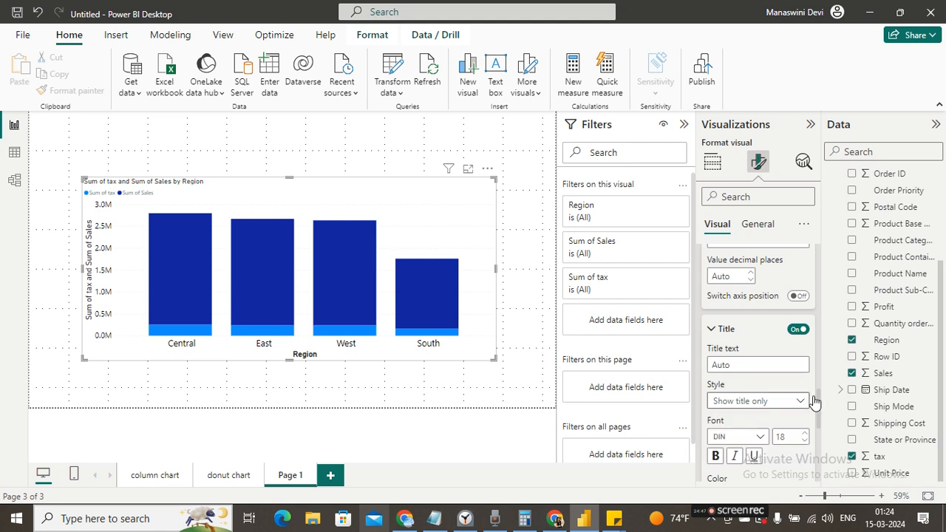
# Position the chart's legend at Center right.
pyautogui.moveTo(816, 399); pyautogui.dragTo(824, 466)
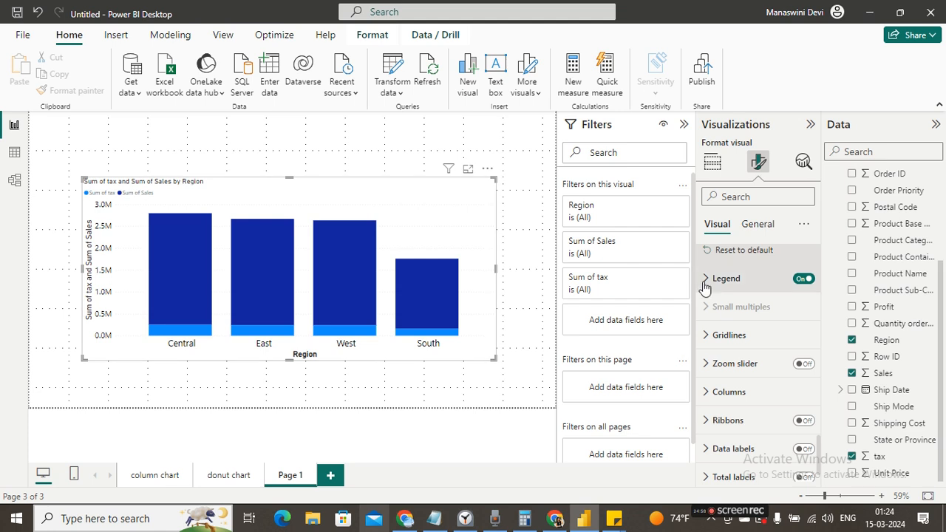
pyautogui.click(706, 279)
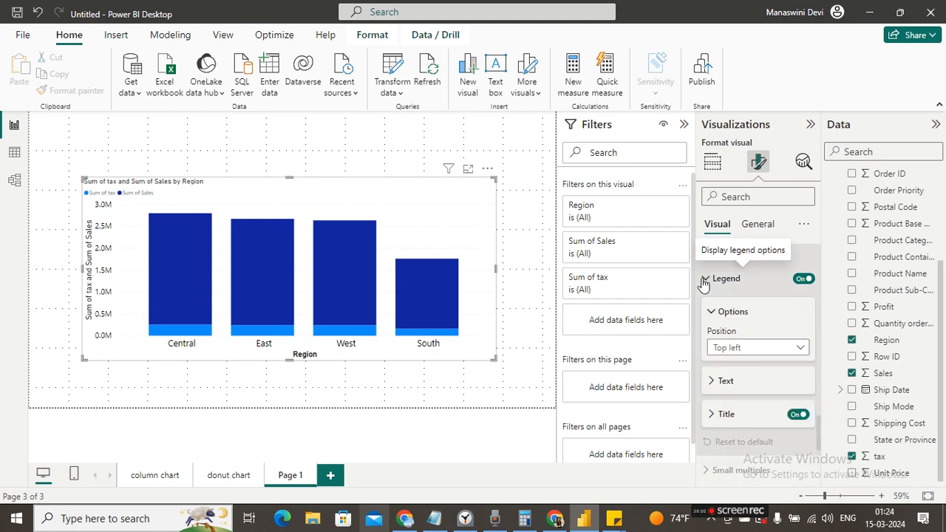
pyautogui.click(785, 348)
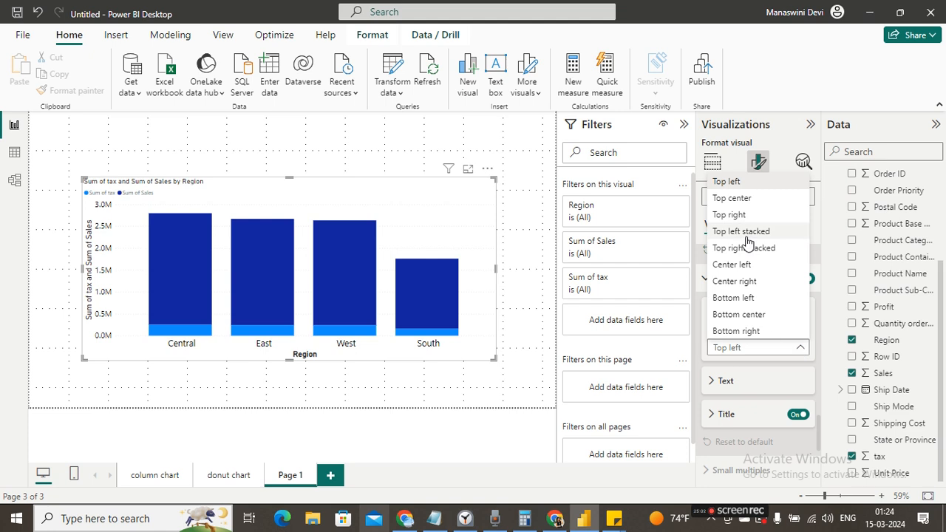
pyautogui.click(757, 289)
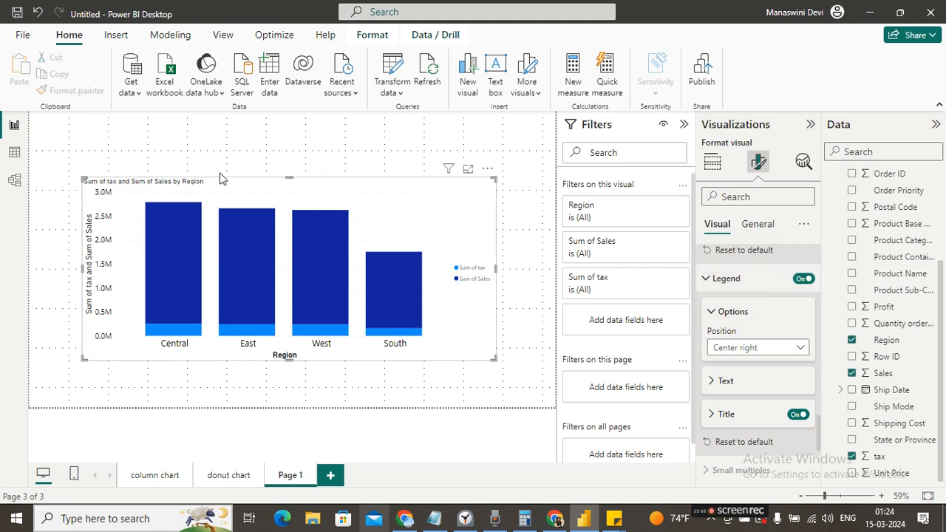
# Try turning the chart's horizontal gridlines off and turn them back on.
pyautogui.click(81, 175)
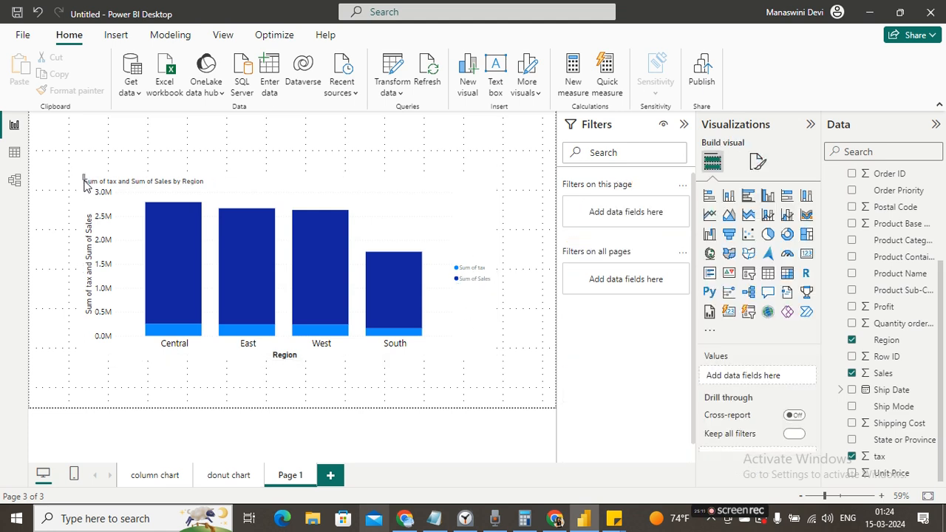
pyautogui.click(463, 297)
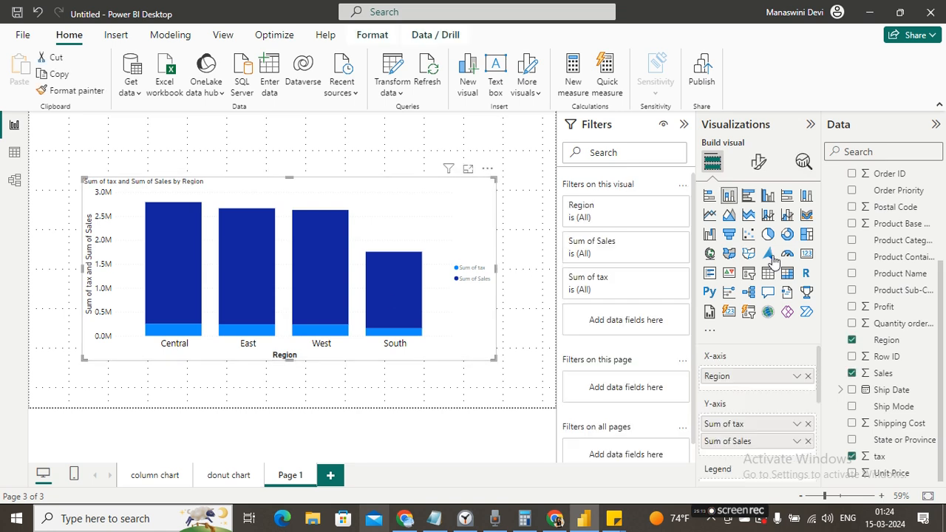
pyautogui.click(759, 159)
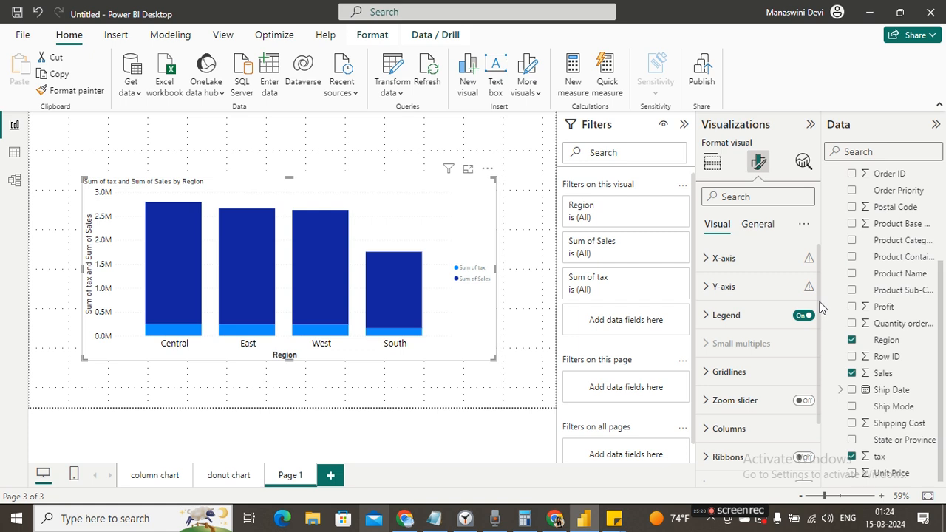
pyautogui.scroll(-1, 820, 307)
pyautogui.moveTo(808, 273)
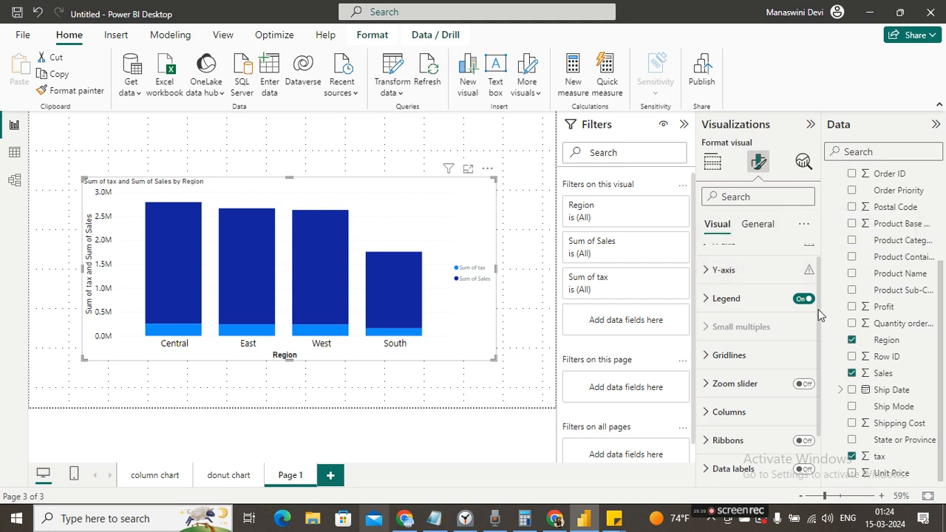
pyautogui.scroll(-2, 819, 314)
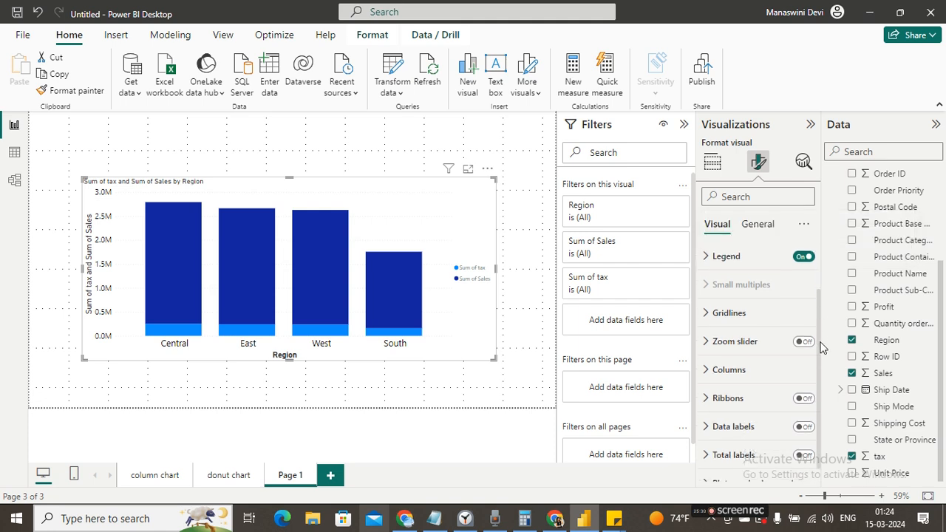
pyautogui.click(708, 316)
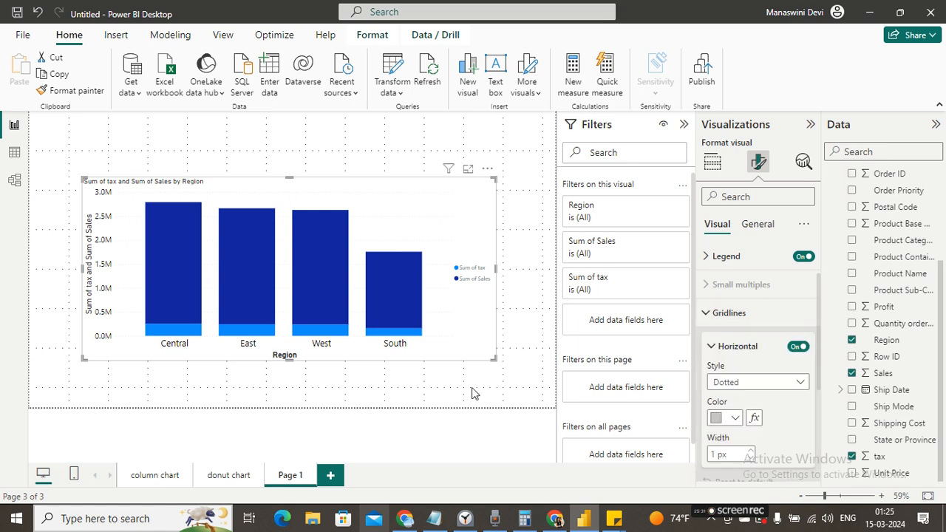
pyautogui.click(804, 349)
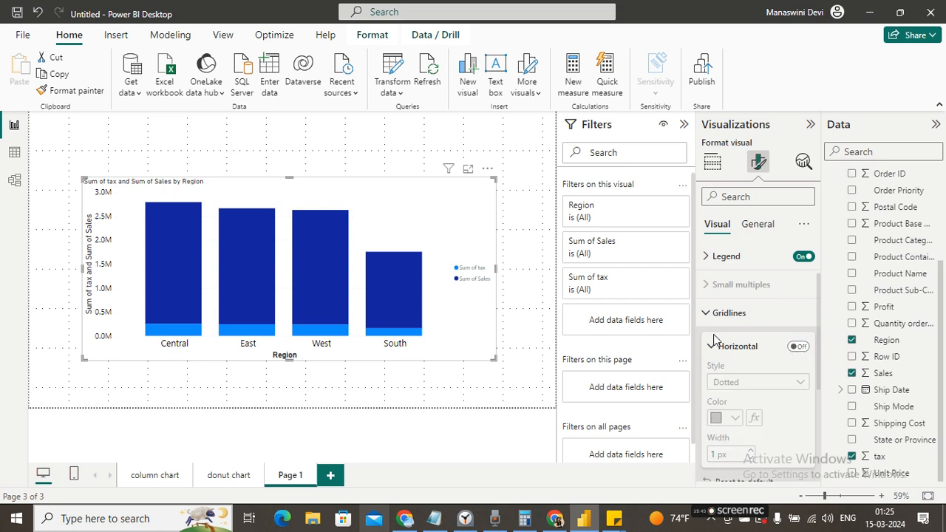
pyautogui.click(706, 313)
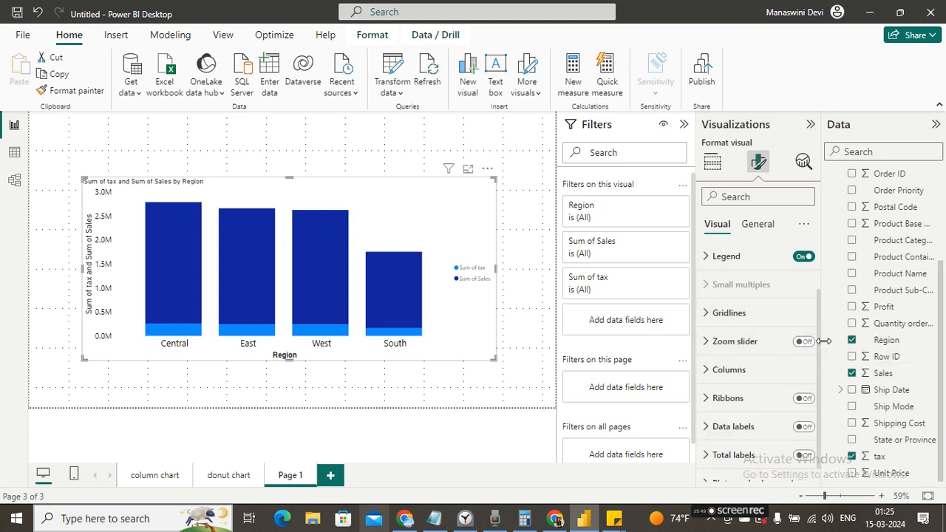
pyautogui.click(701, 314)
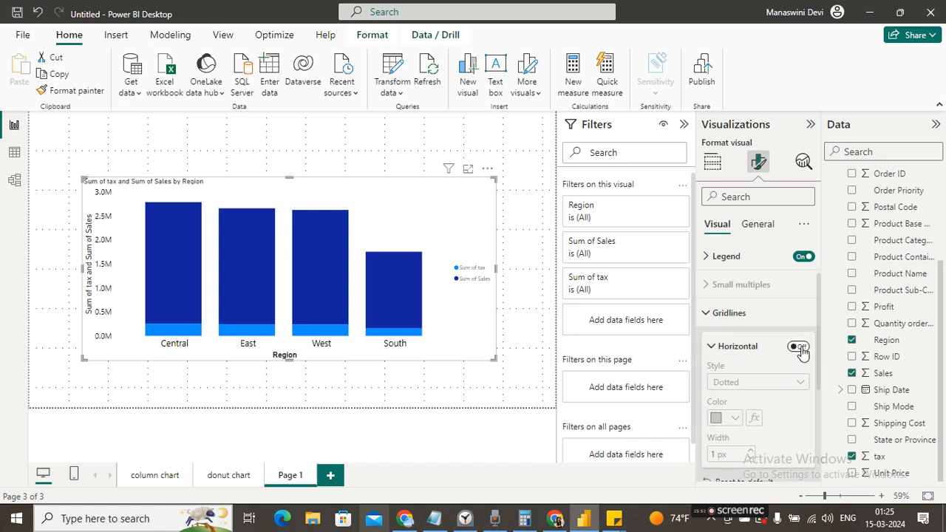
pyautogui.click(800, 348)
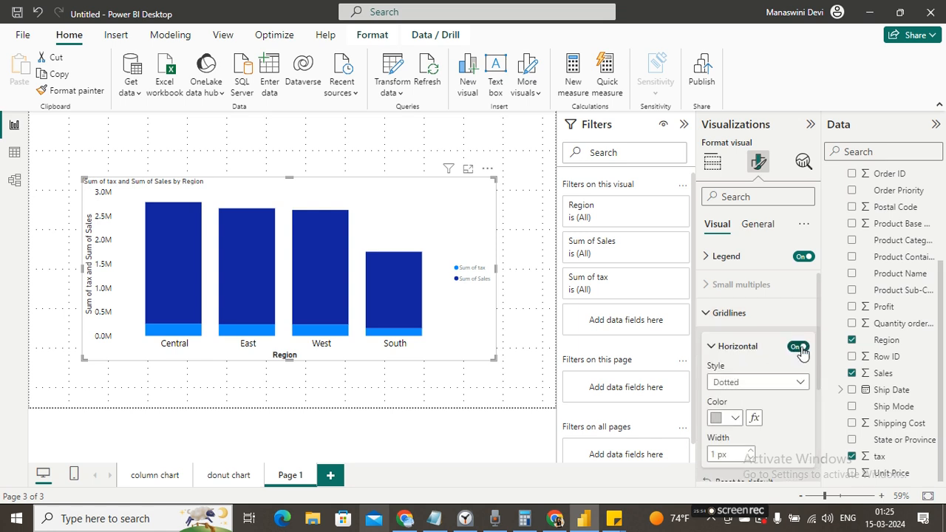
pyautogui.click(706, 313)
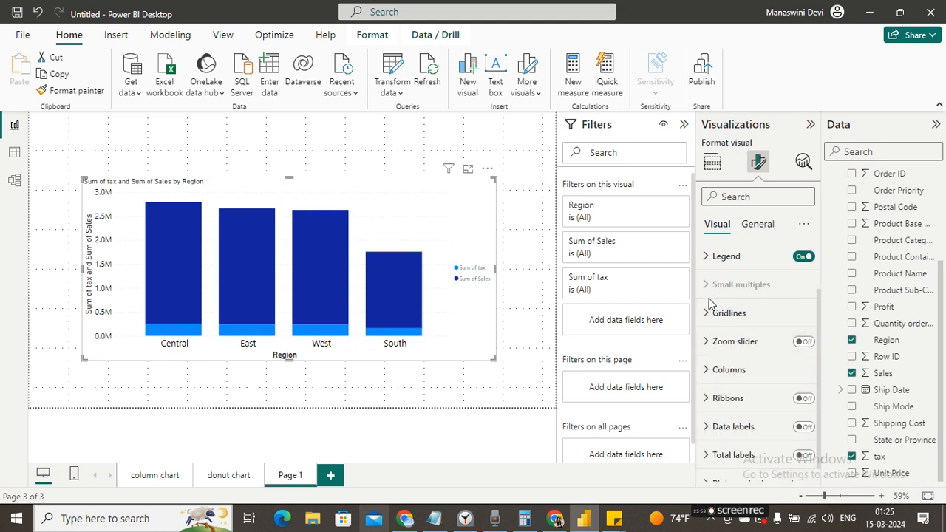
# Turn on the data labels and the total labels for the stacked column chart.
pyautogui.scroll(-1, 819, 332)
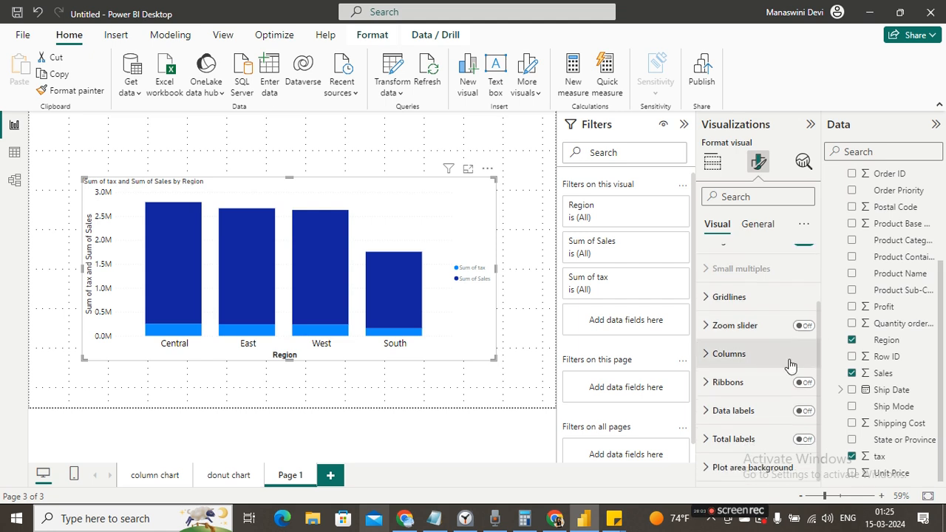
pyautogui.click(803, 411)
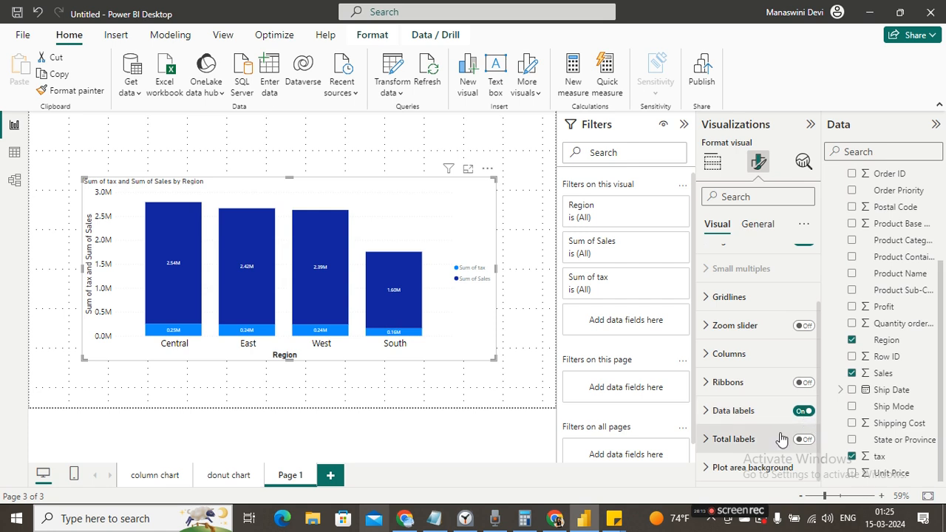
pyautogui.click(798, 441)
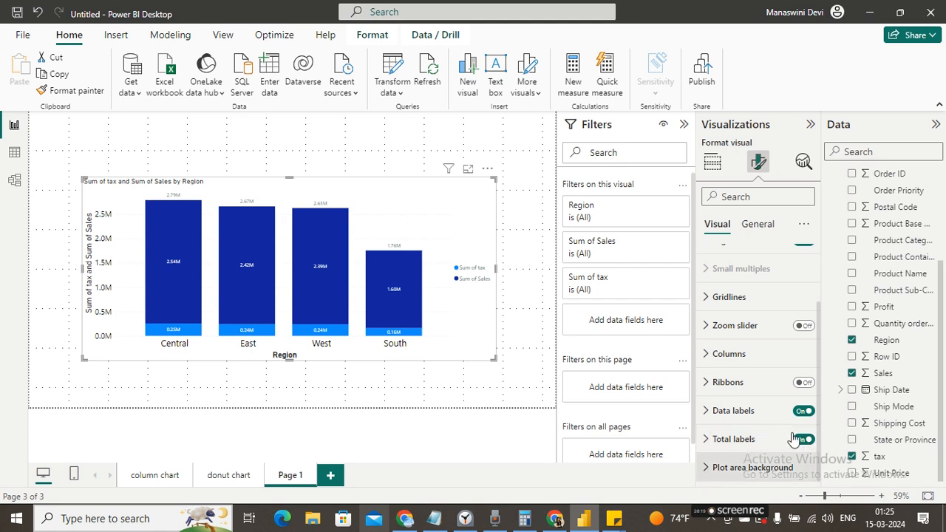
# Change the chart's title text to "Sum of Sales,Tax by Region".
pyautogui.click(757, 222)
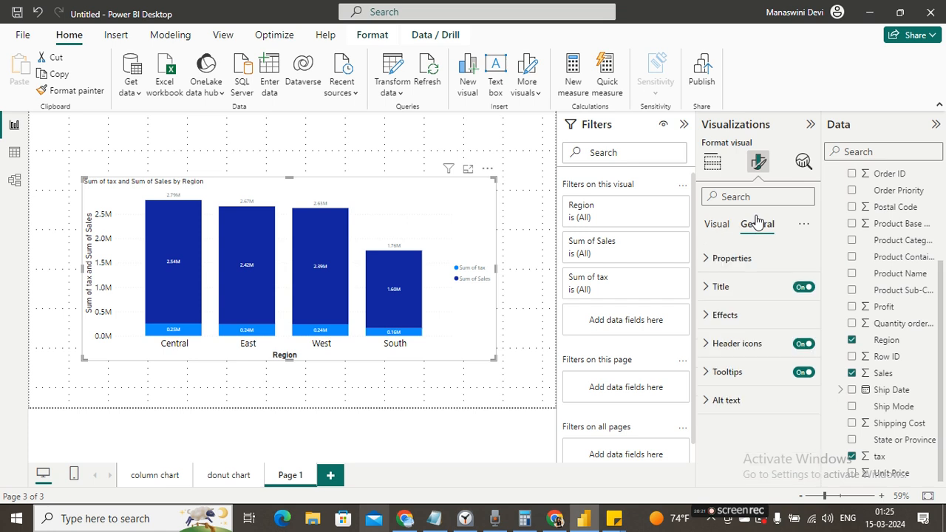
pyautogui.click(707, 289)
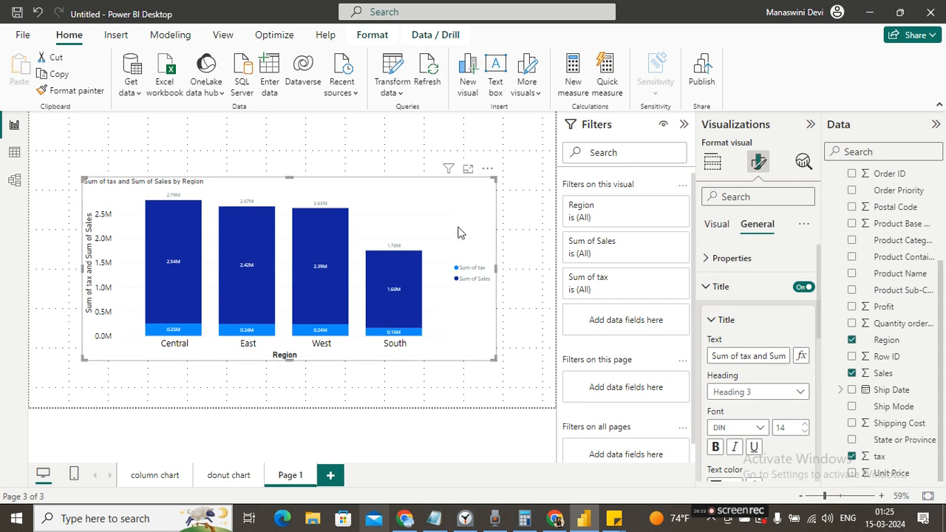
pyautogui.click(779, 358)
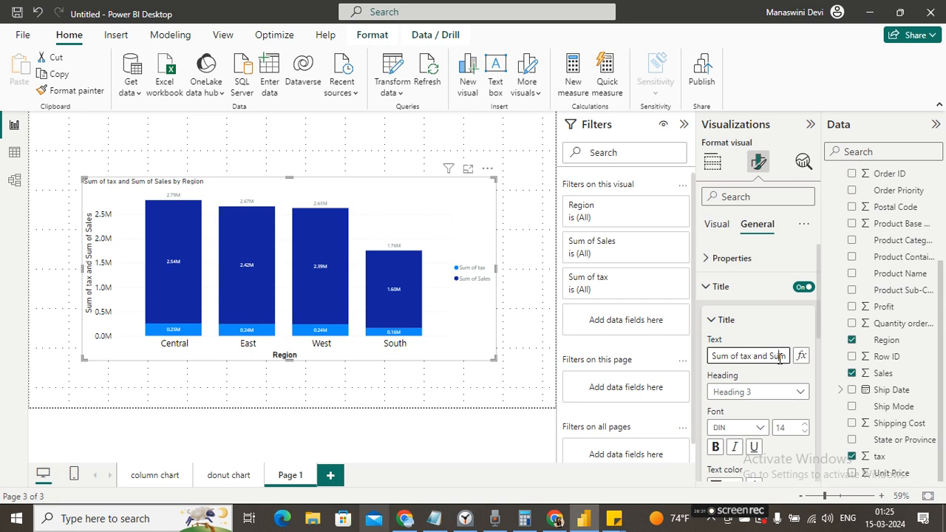
pyautogui.press('BackSpace')
pyautogui.press('BackSpace')
pyautogui.press('BackSpace')
pyautogui.press('BackSpace')
pyautogui.press('BackSpace')
pyautogui.press('BackSpace')
pyautogui.press('BackSpace')
pyautogui.press('BackSpace')
pyautogui.press('BackSpace')
pyautogui.press('BackSpace')
pyautogui.press('BackSpace')
pyautogui.press('BackSpace')
pyautogui.press('BackSpace')
pyautogui.press('BackSpace')
pyautogui.press('BackSpace')
pyautogui.press('BackSpace')
pyautogui.press('BackSpace')
pyautogui.write('Su')
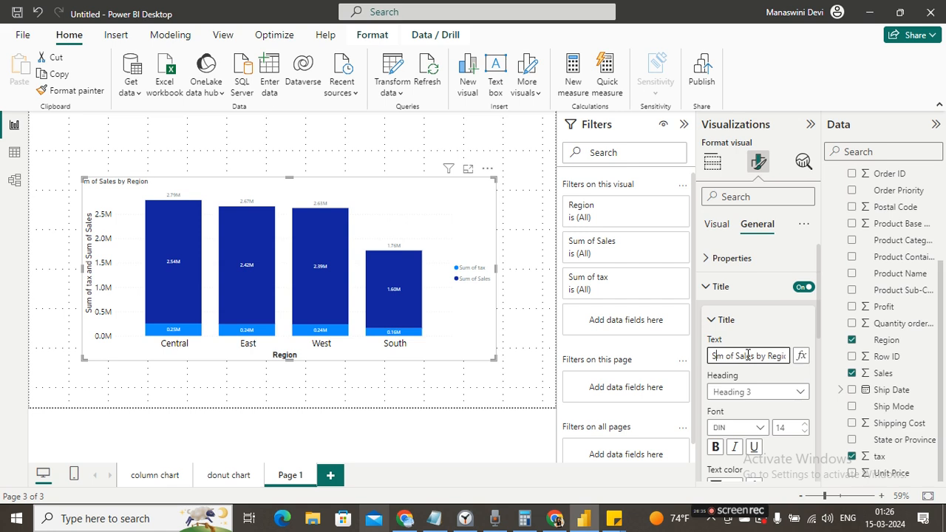
pyautogui.write('m')
pyautogui.press('BackSpace')
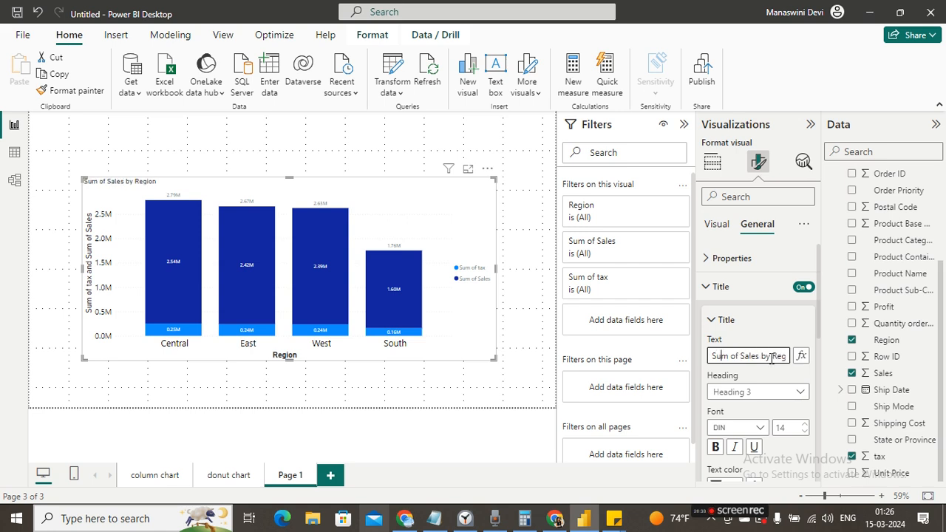
pyautogui.moveTo(771, 358); pyautogui.dragTo(756, 358)
pyautogui.press('BackSpace')
pyautogui.write('s,Tax by')
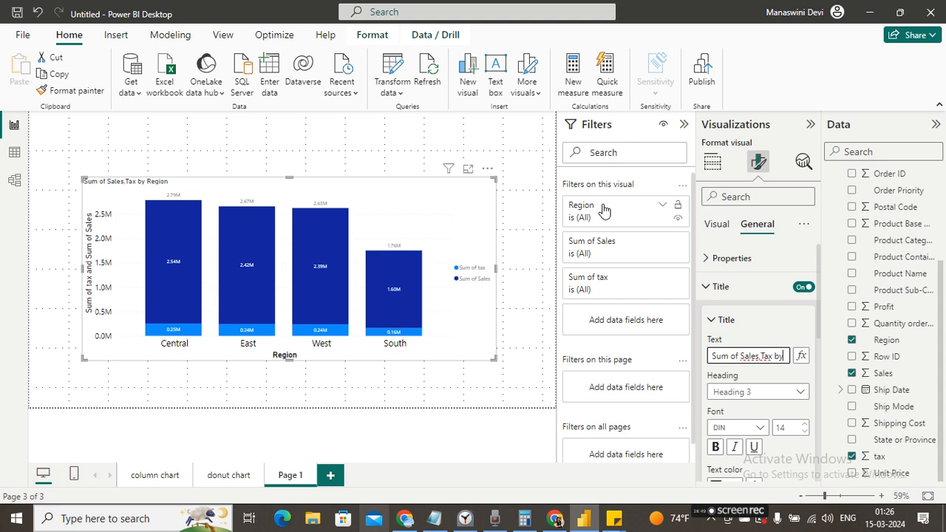
# Set the chart title's font size to 20 and make it bold.
pyautogui.click(805, 425)
pyautogui.click(805, 425)
pyautogui.click(805, 425)
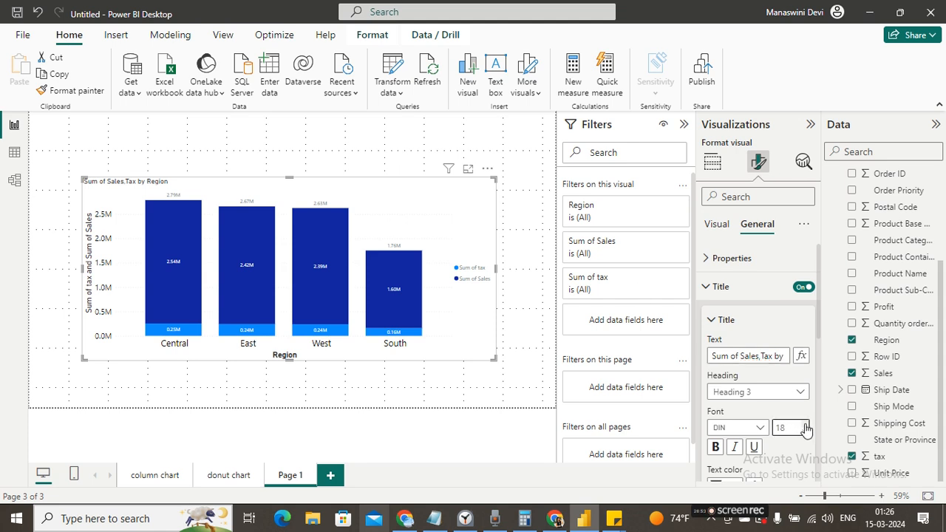
pyautogui.click(805, 425)
pyautogui.click(805, 425)
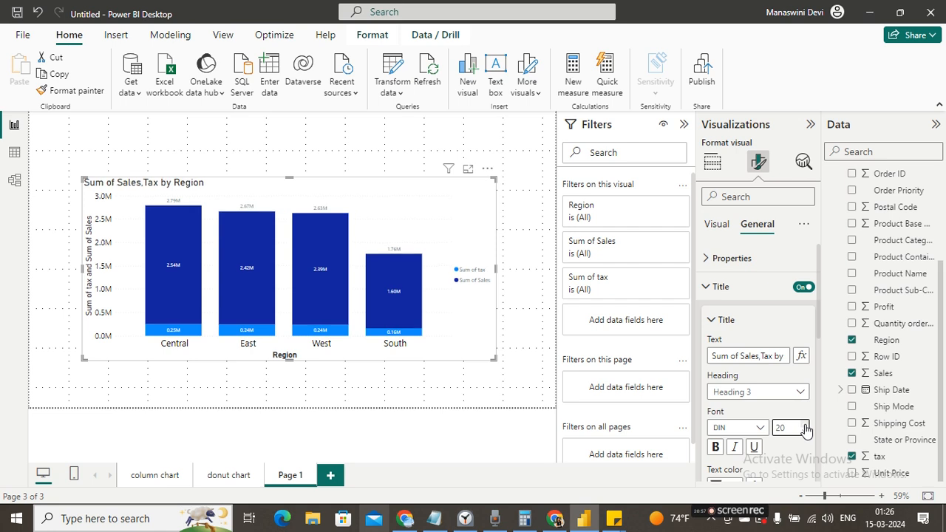
pyautogui.click(719, 446)
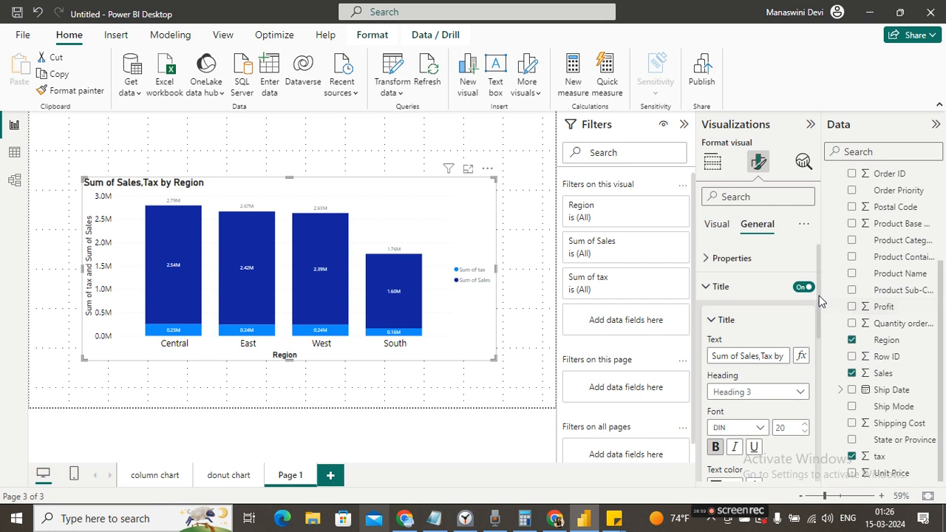
# Examine the chart's remaining general format settings, including the tooltip type, page and background options.
pyautogui.moveTo(821, 300); pyautogui.dragTo(837, 419)
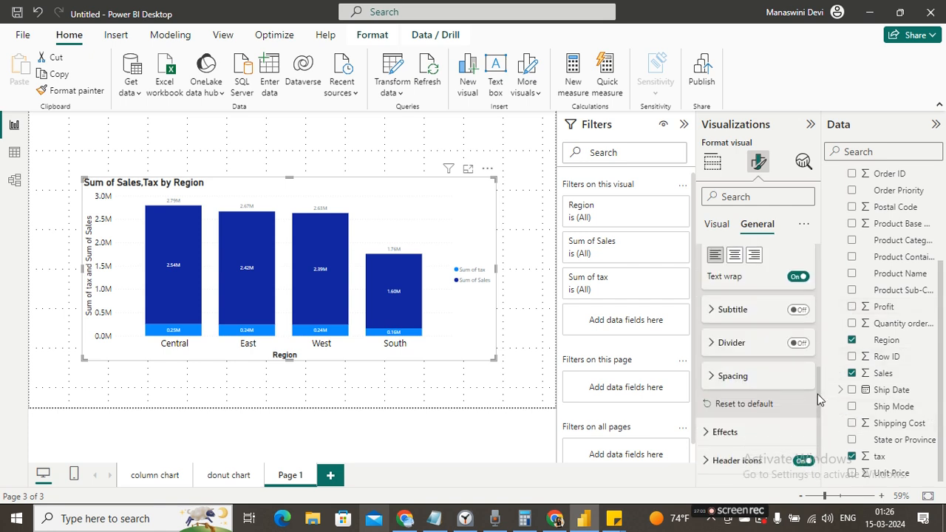
pyautogui.scroll(-1, 818, 396)
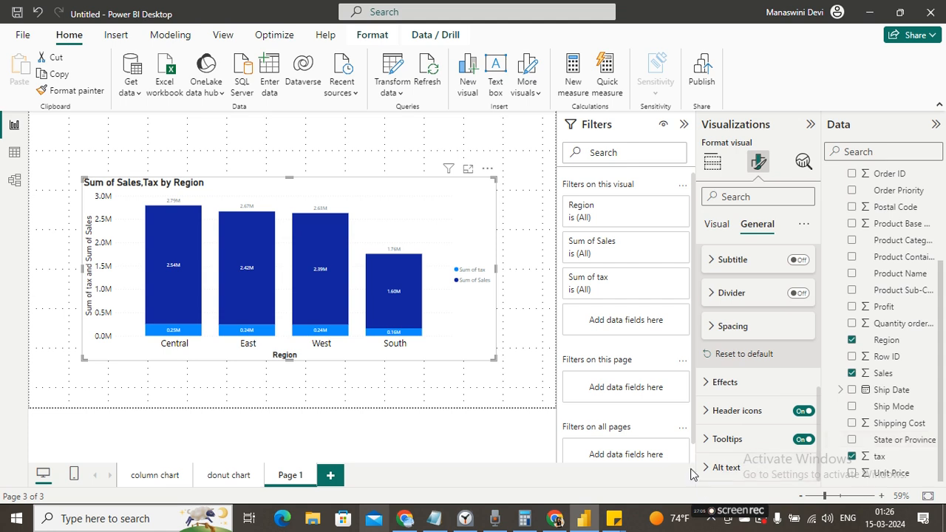
pyautogui.click(708, 439)
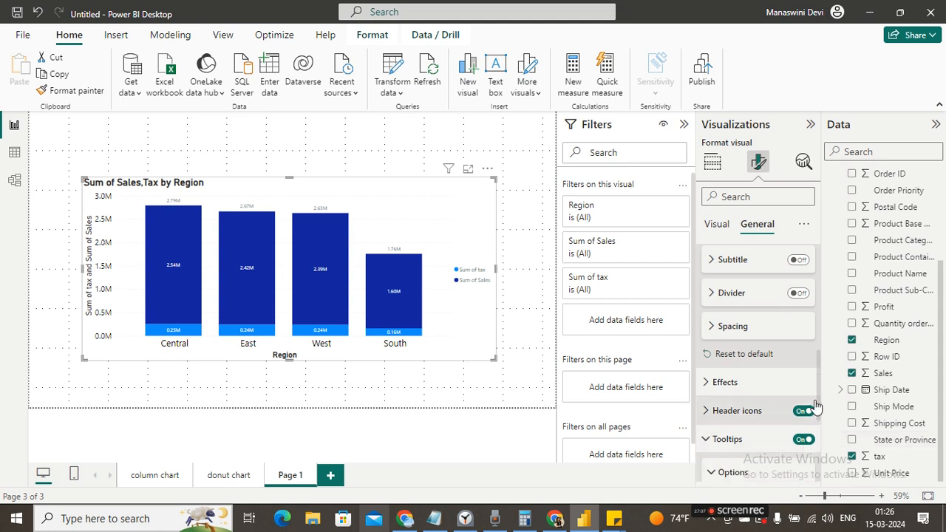
pyautogui.scroll(-2, 819, 405)
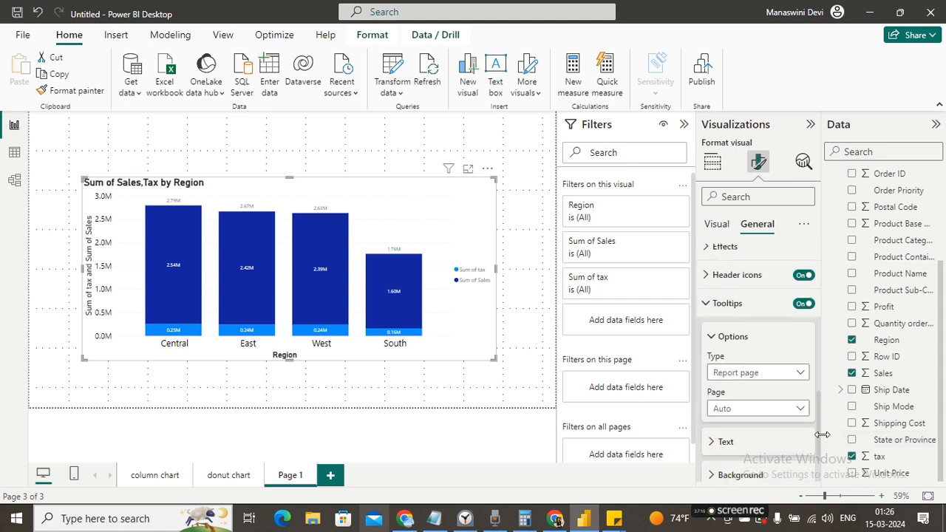
pyautogui.scroll(-1, 823, 435)
pyautogui.scroll(-1, 826, 451)
pyautogui.scroll(-1, 826, 453)
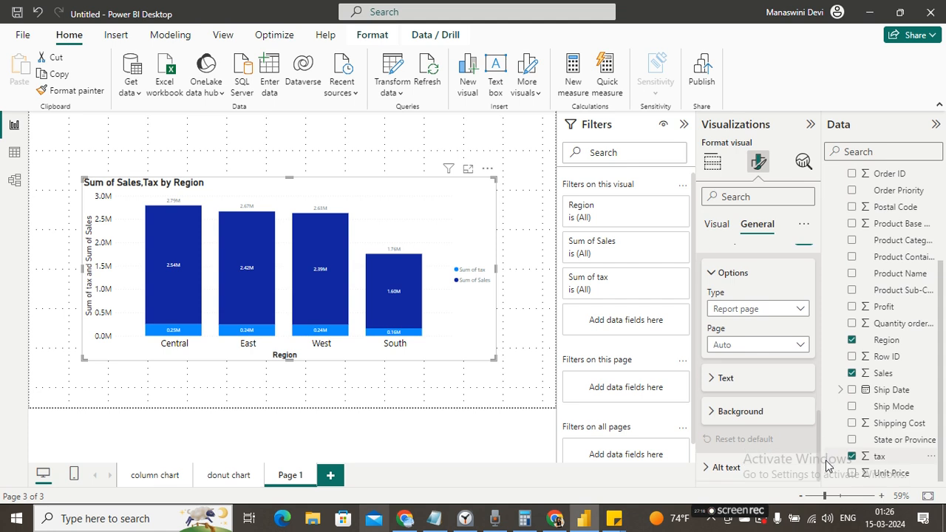
pyautogui.click(713, 412)
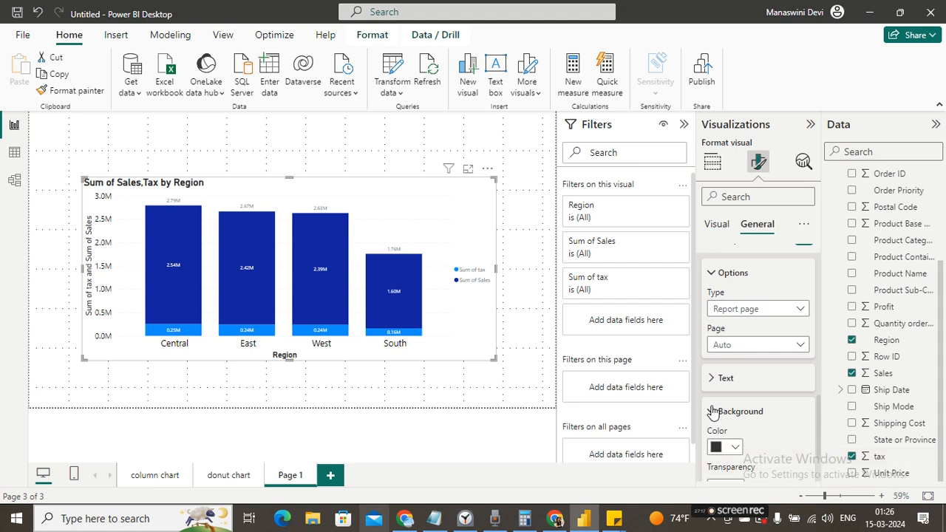
pyautogui.scroll(3, 817, 412)
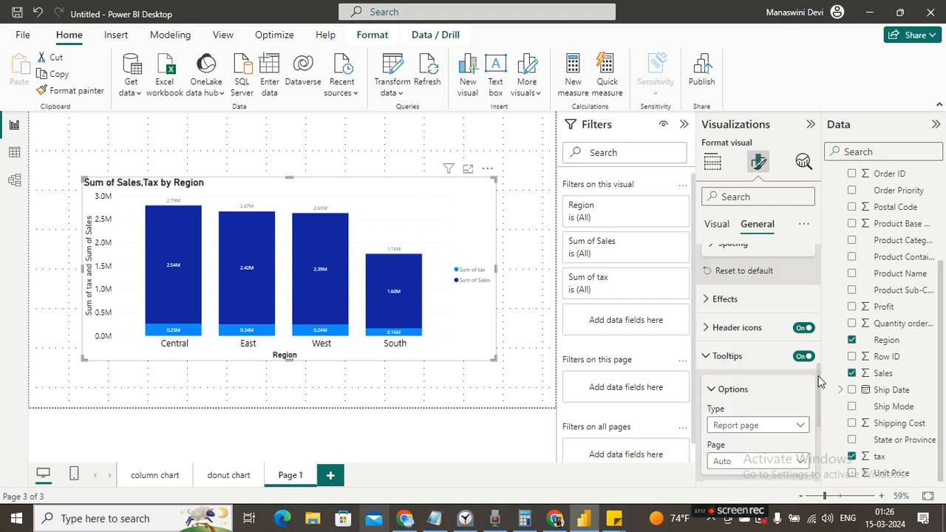
pyautogui.click(710, 357)
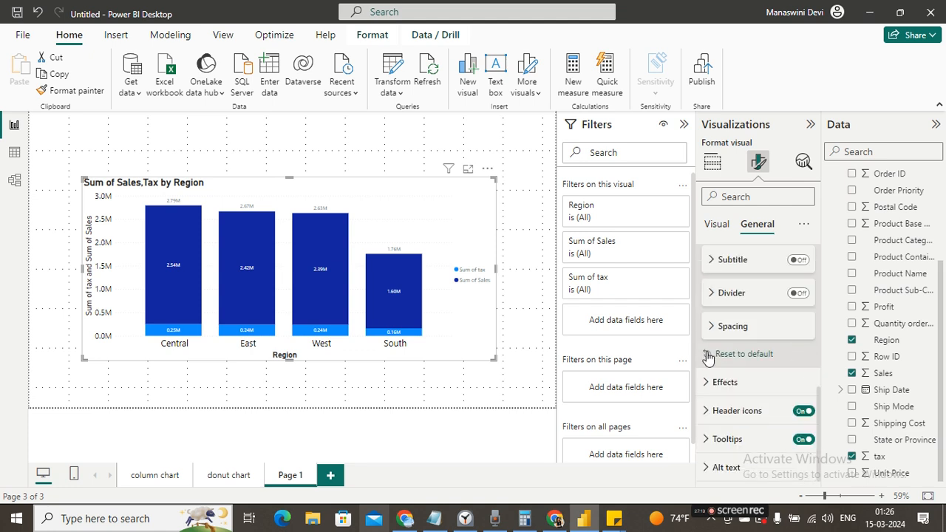
pyautogui.scroll(2, 817, 416)
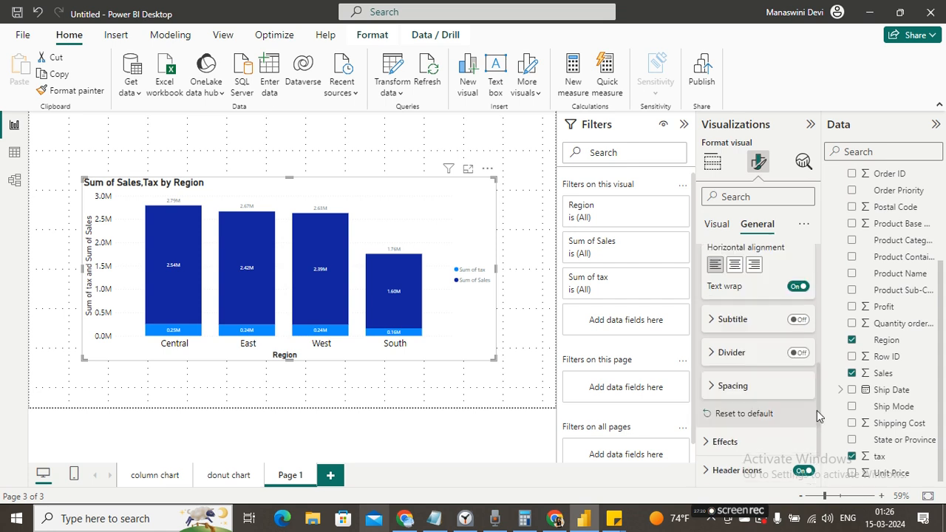
pyautogui.scroll(5, 817, 410)
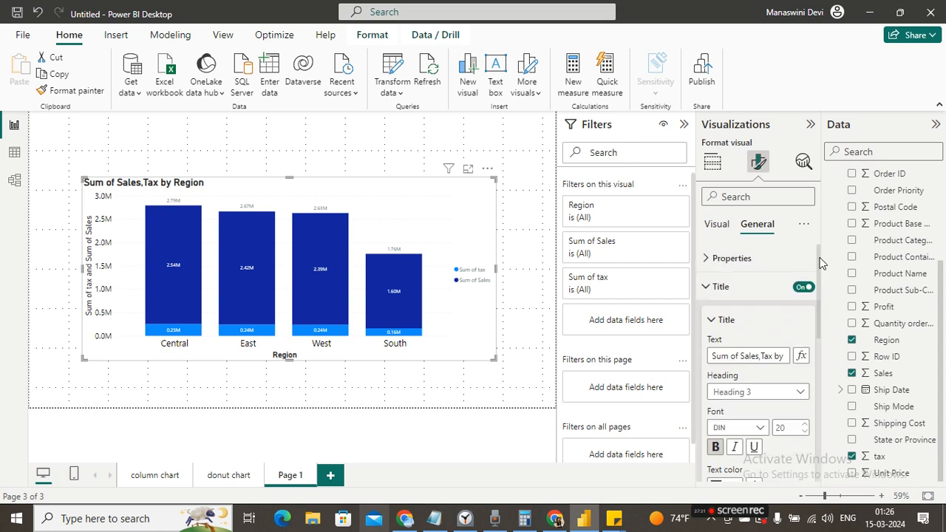
# Return to the chart's build options and enlarge the chart on the canvas from its upper-left corner.
pyautogui.click(713, 164)
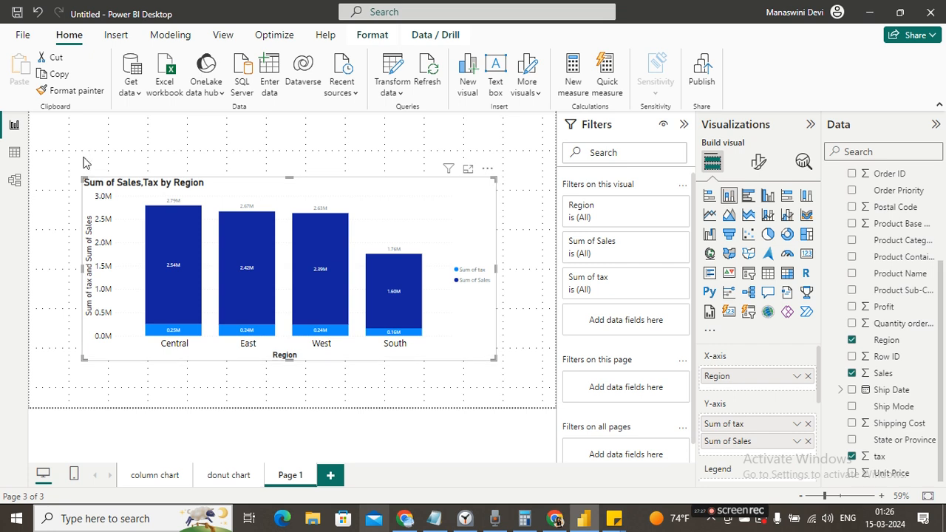
pyautogui.moveTo(81, 177); pyautogui.dragTo(70, 133)
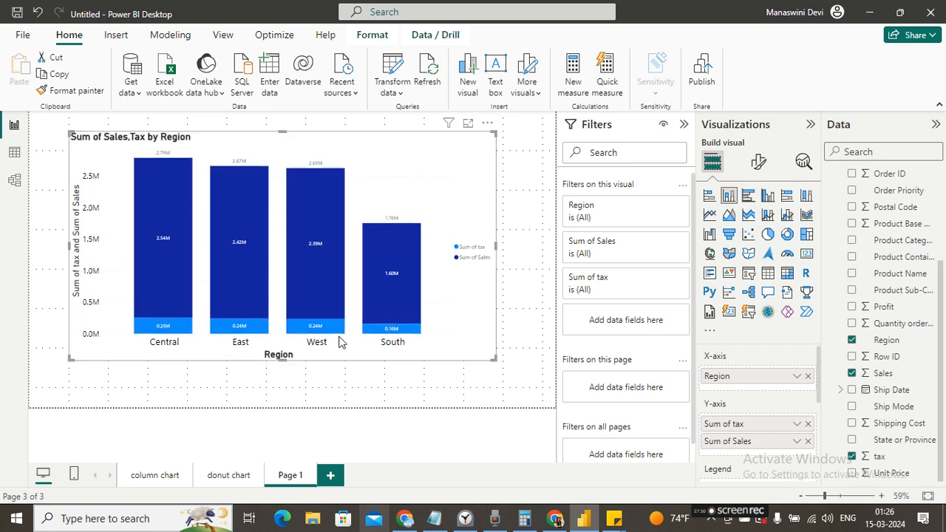
# Review the Orders table's data columns through tax, and return to the report page to inspect the West column of the stacked chart.
pyautogui.click(379, 389)
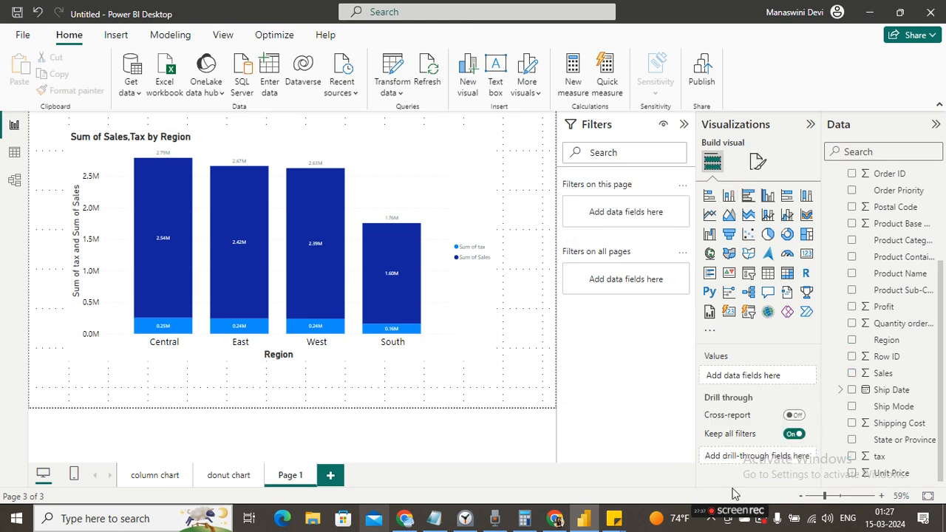
pyautogui.click(14, 153)
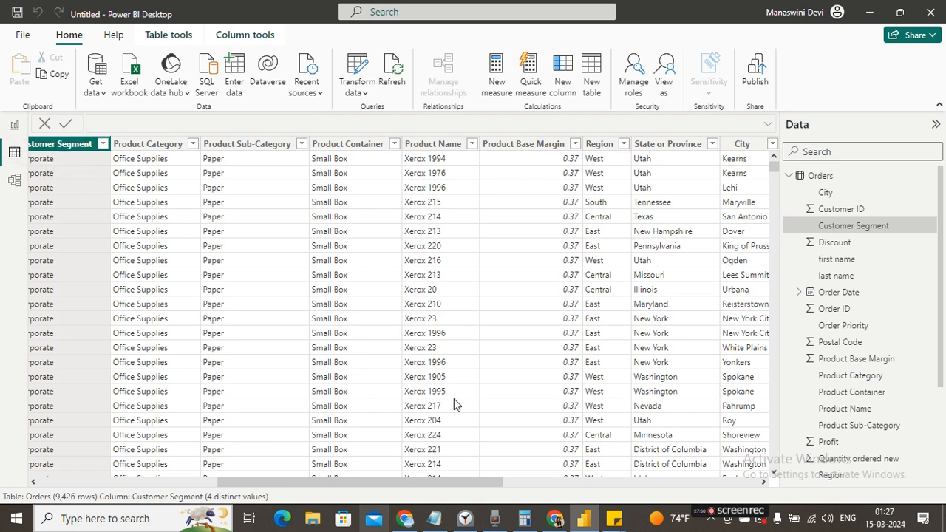
pyautogui.hscroll(5, 454, 405)
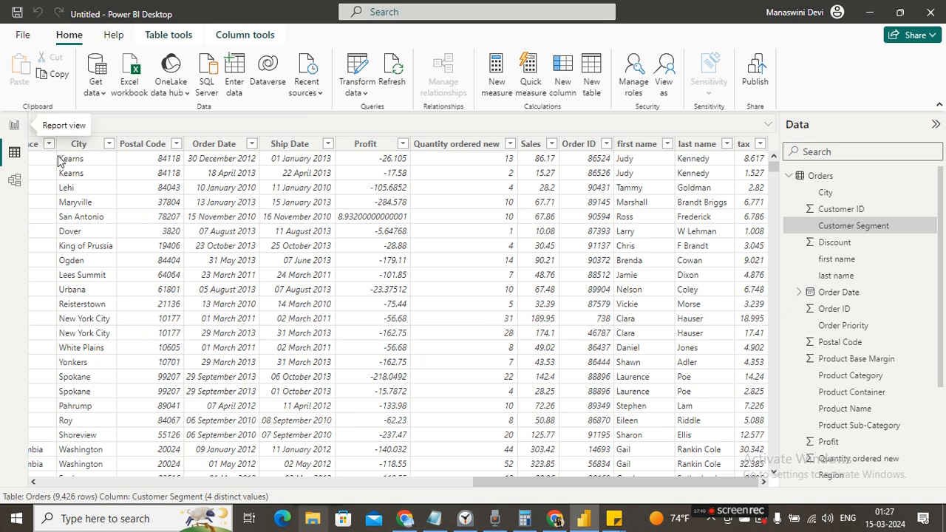
pyautogui.click(17, 127)
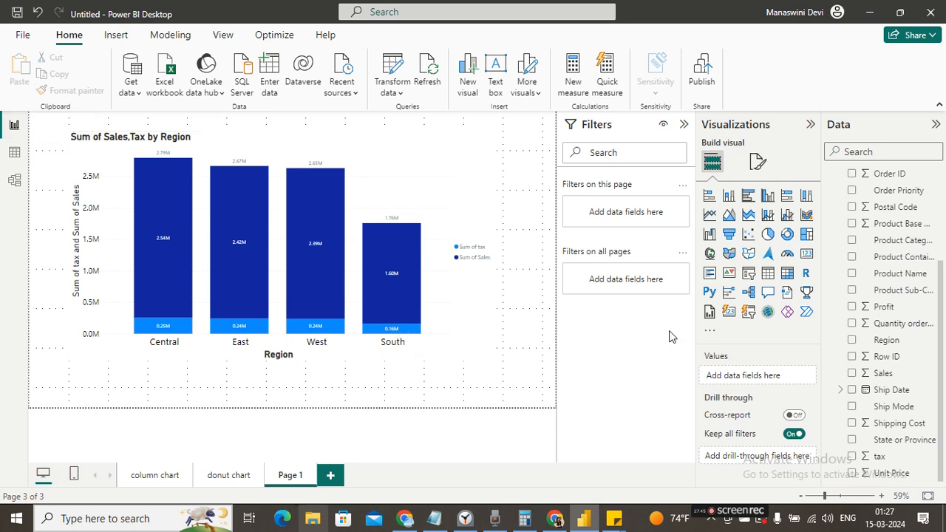
pyautogui.click(462, 308)
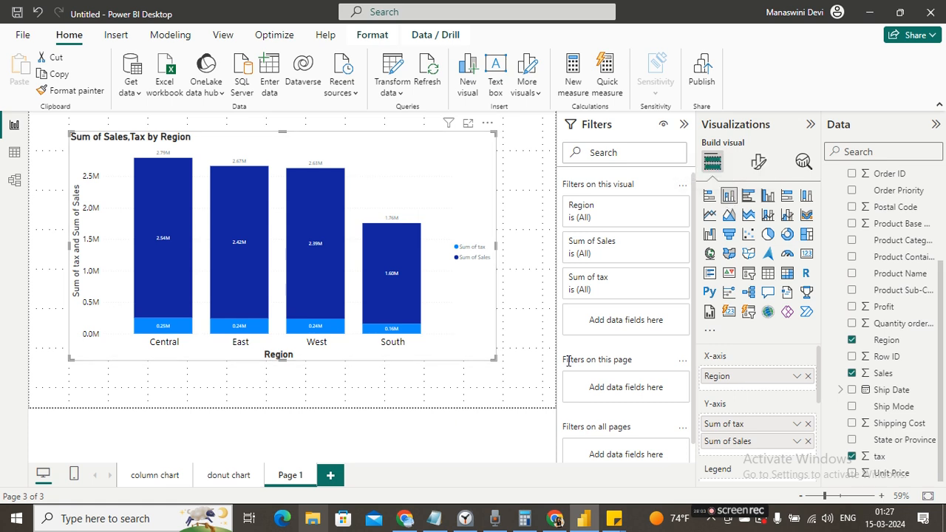
pyautogui.moveTo(330, 277)
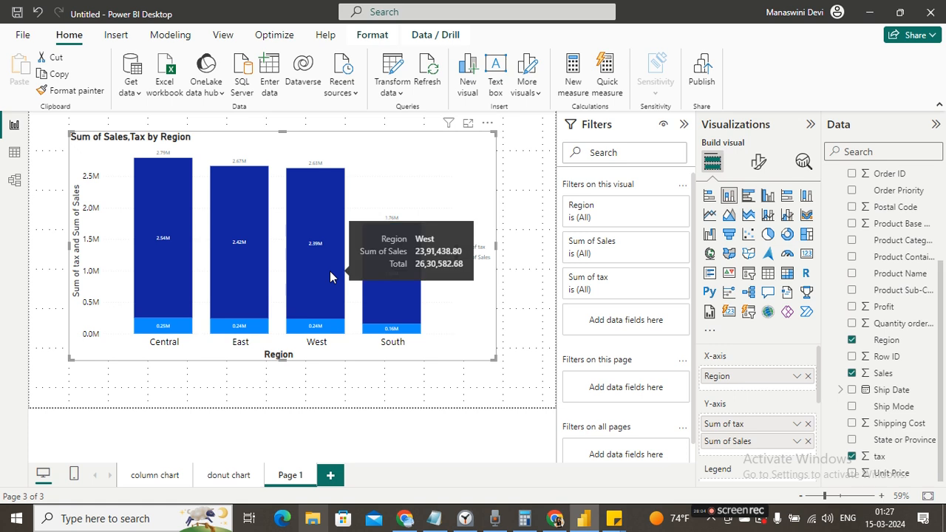